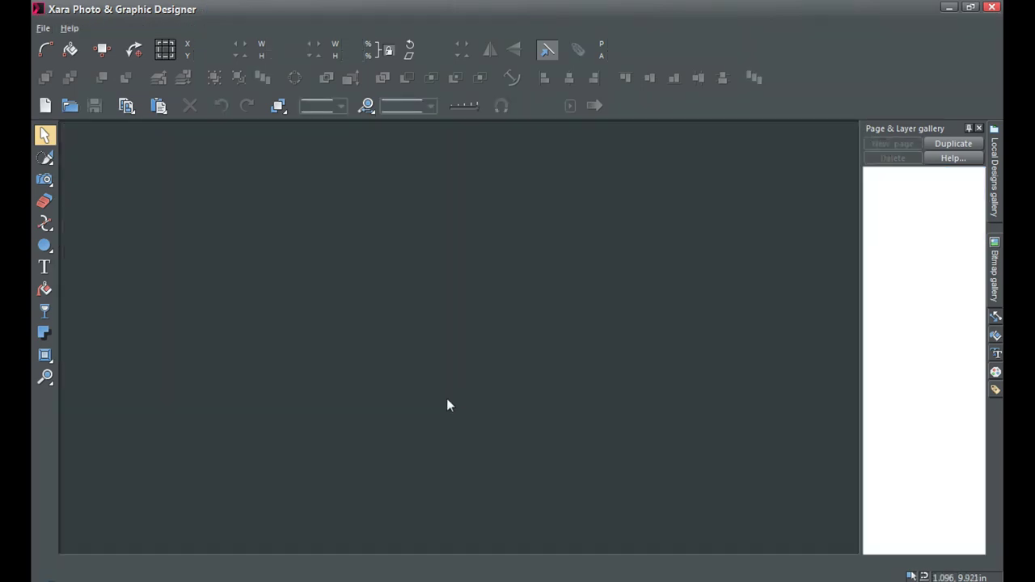
# Step: Create a new blank document and draw a straight vertical line down the page centre
pyautogui.click(45, 106)
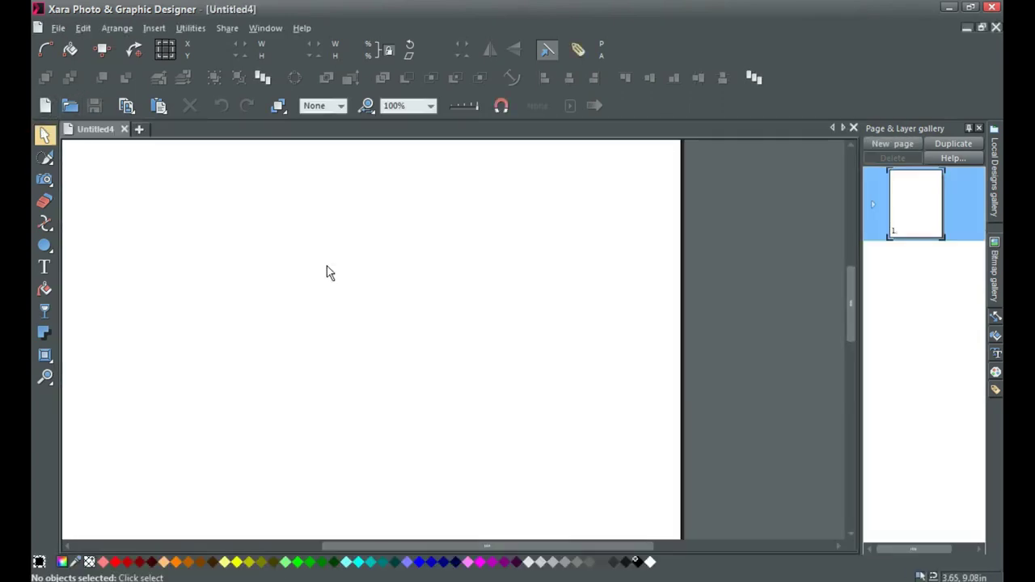
pyautogui.moveTo(327, 267); pyautogui.dragTo(457, 267)
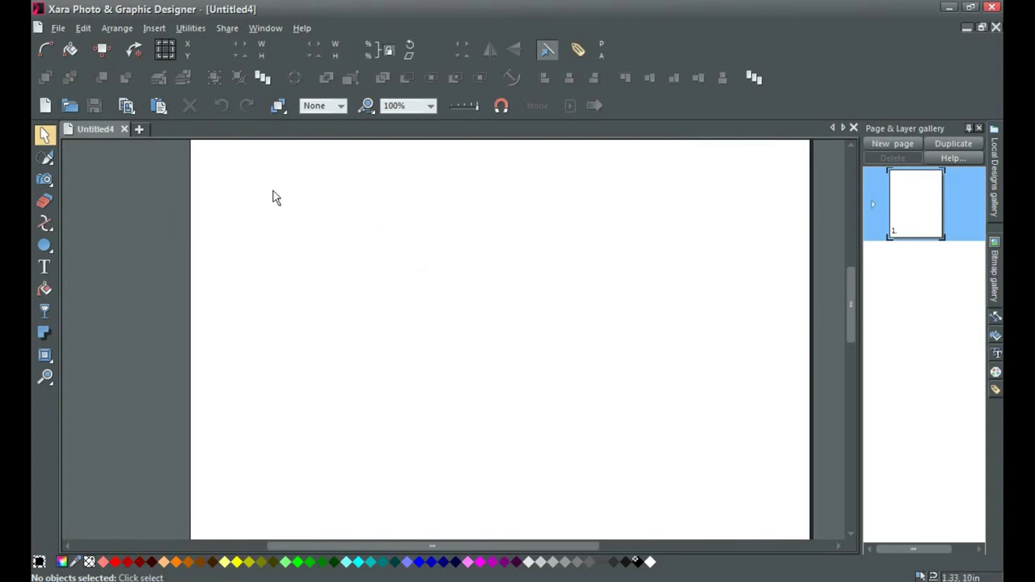
pyautogui.moveTo(44, 224)
pyautogui.click(98, 224)
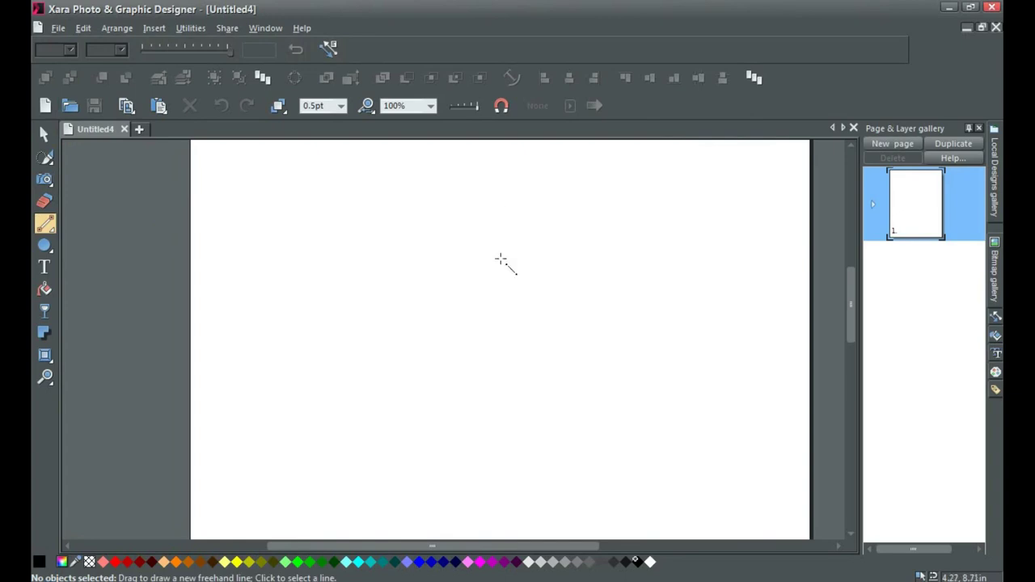
pyautogui.moveTo(496, 169); pyautogui.dragTo(496, 528)
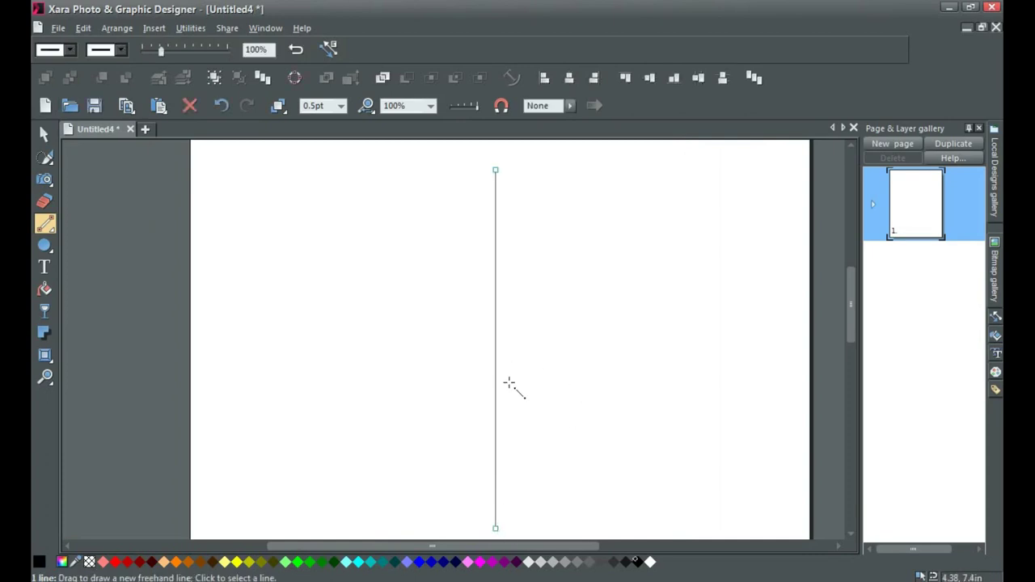
# Step: Clone the vertical line and rotate the clone to -110°
pyautogui.press('F2')
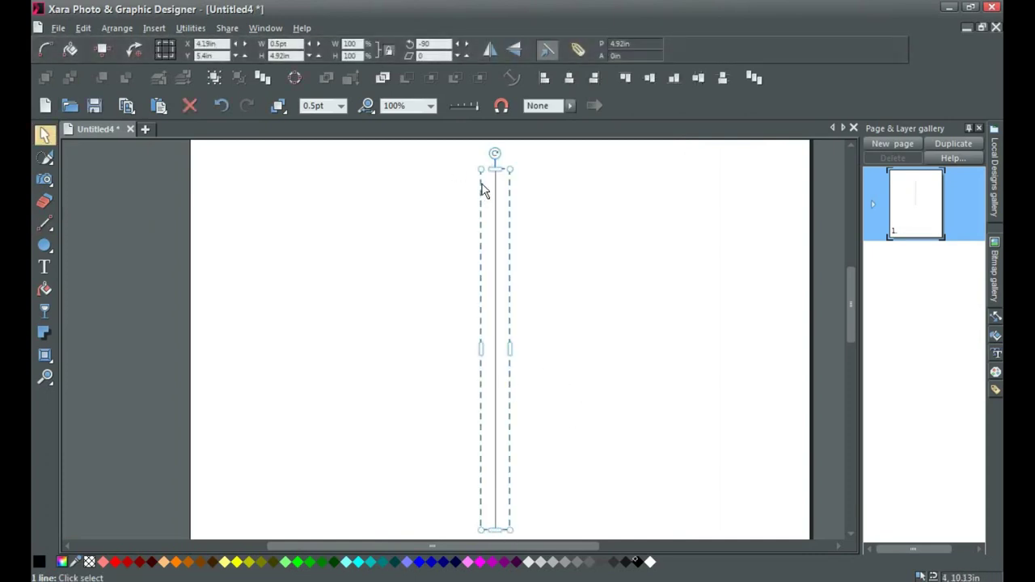
pyautogui.click(84, 28)
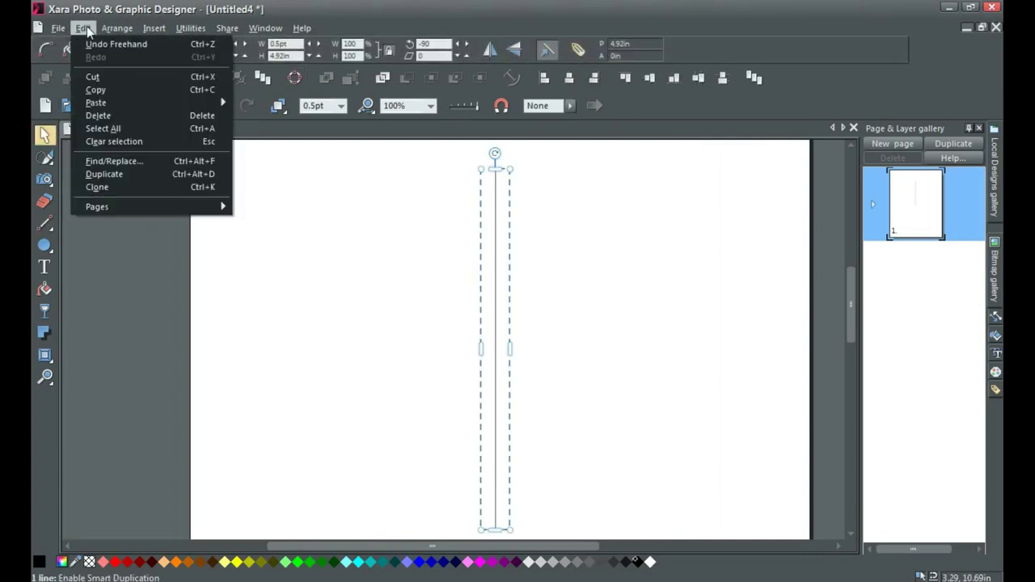
pyautogui.click(205, 191)
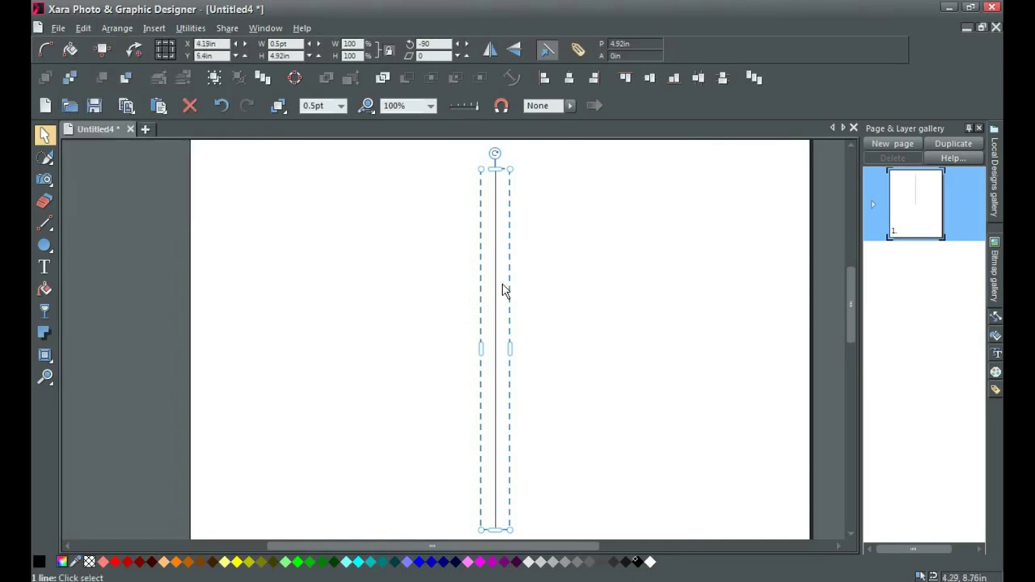
pyautogui.doubleClick(427, 44)
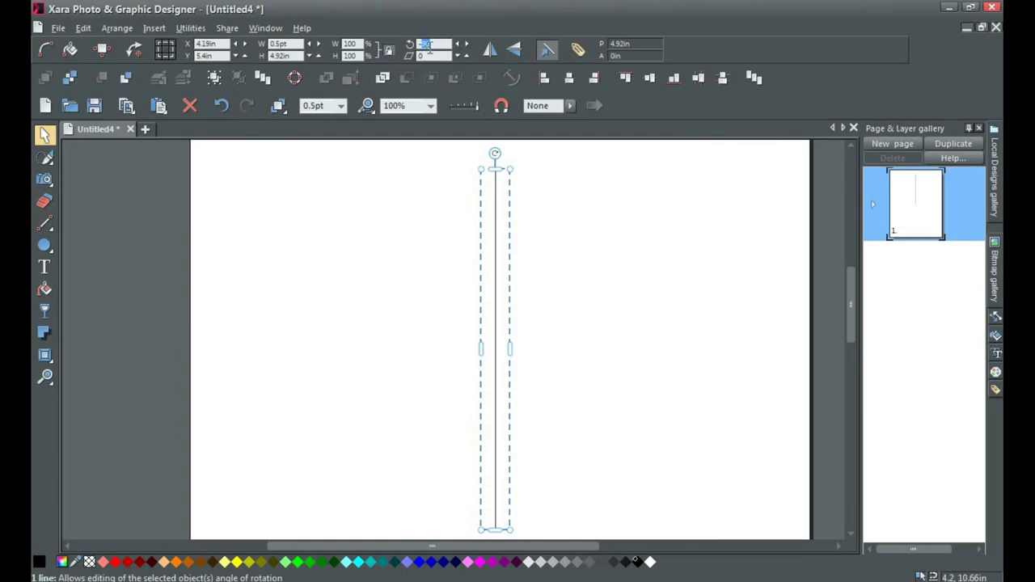
pyautogui.write('-11')
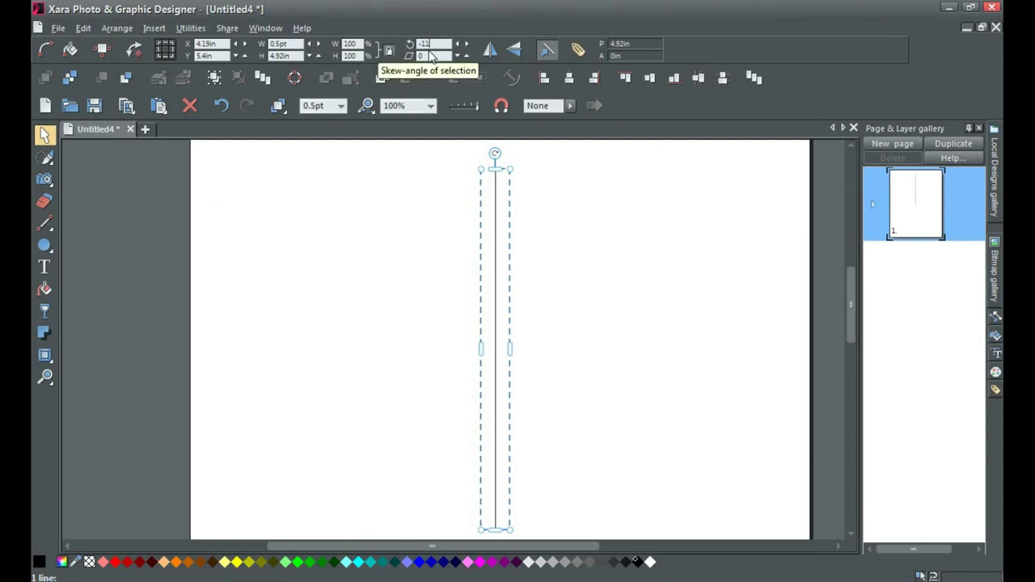
pyautogui.write('0')
pyautogui.press('Return')
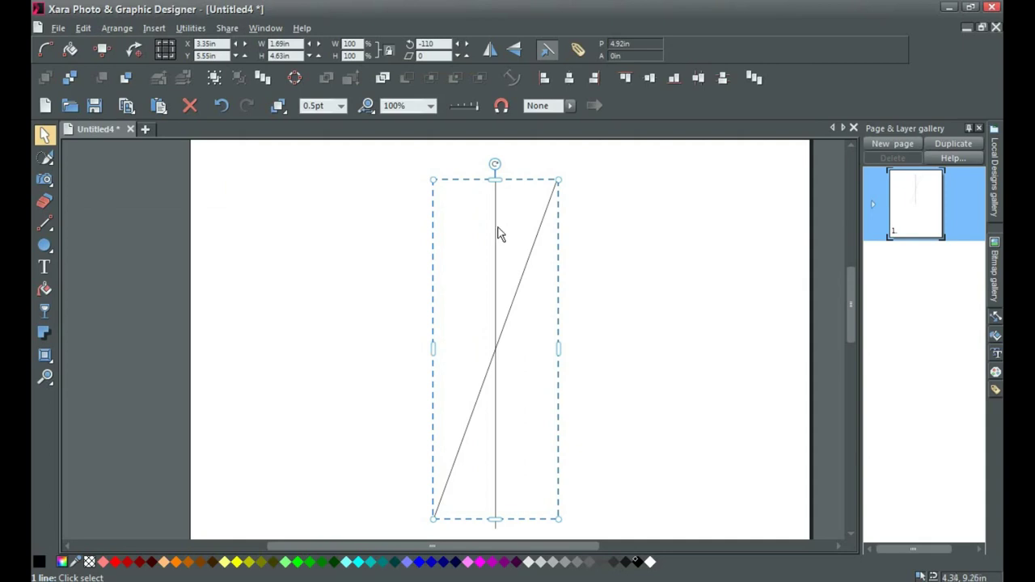
# Step: Reset the copied line to -90°, then rotate it to -100°
pyautogui.tripleClick(432, 43)
pyautogui.write('-90')
pyautogui.press('Return')
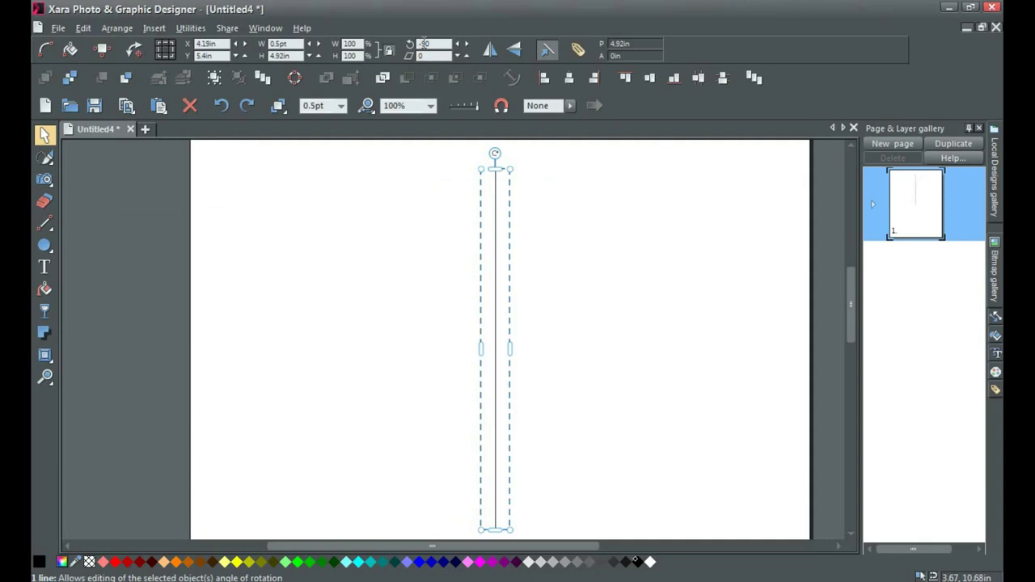
pyautogui.tripleClick(424, 44)
pyautogui.write('-100')
pyautogui.press('Return')
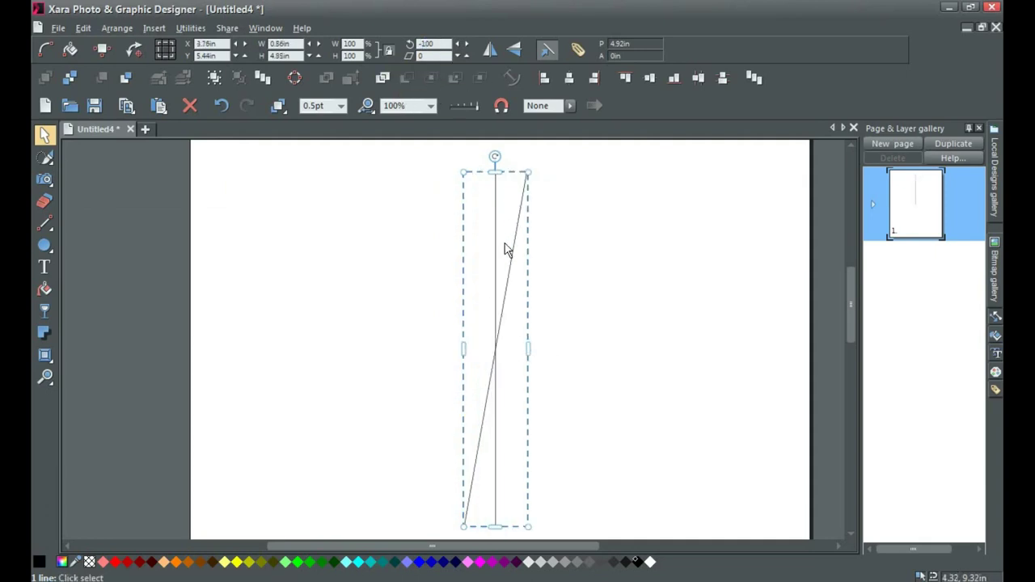
# Step: Clone the slanted line and rotate copies to -110° and -120°
pyautogui.click(84, 27)
pyautogui.click(127, 188)
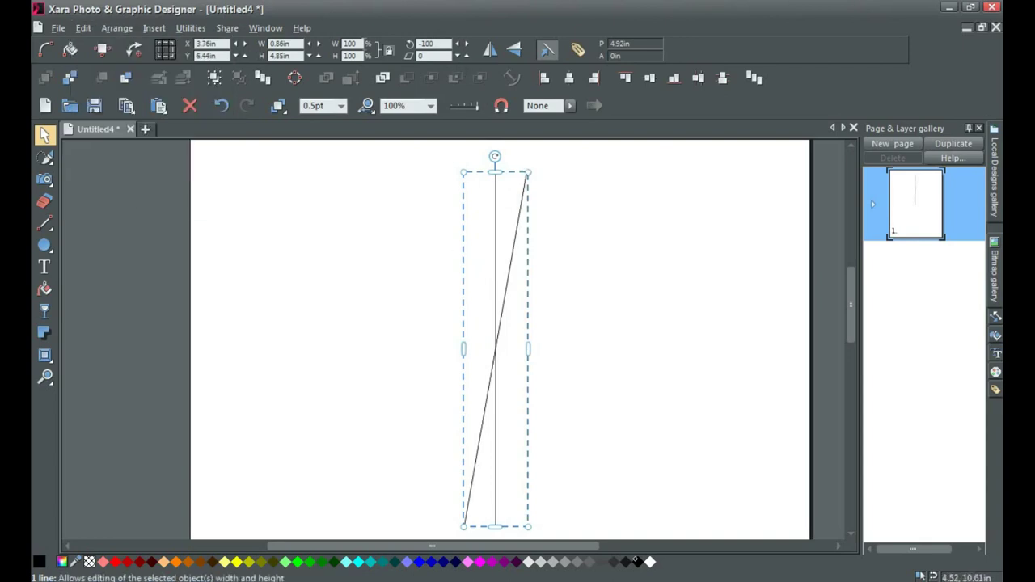
pyautogui.write('-110')
pyautogui.press('Return')
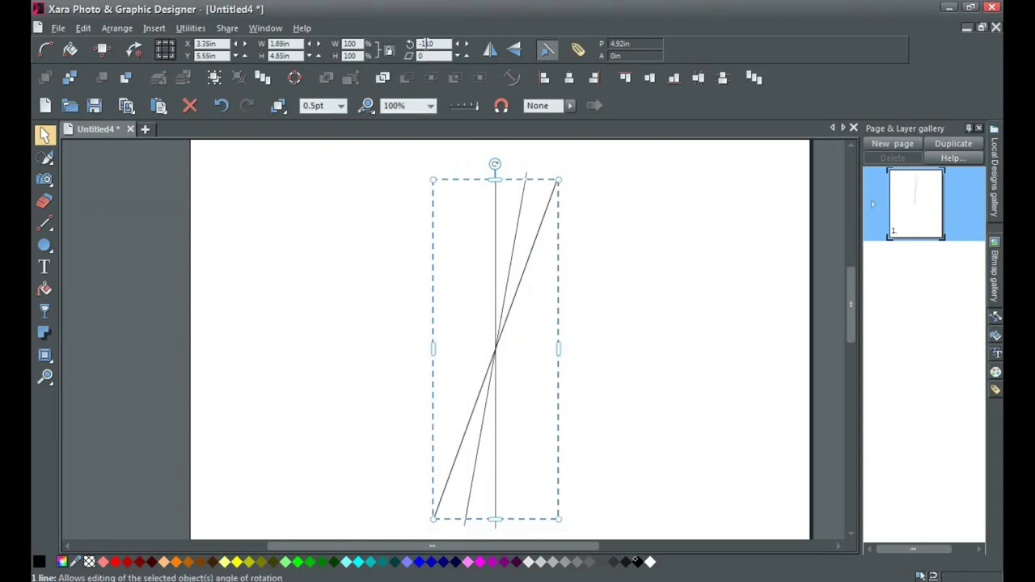
pyautogui.click(428, 45)
pyautogui.write('20')
pyautogui.press('Return')
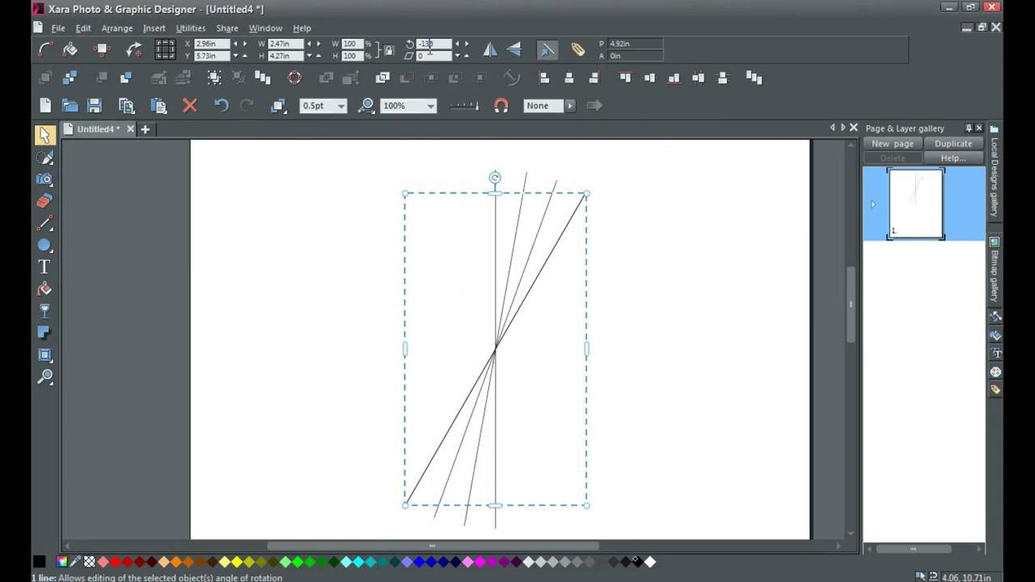
# Step: Rotate further copies to -130°, -140°, -150° and -160°
pyautogui.press('Return')
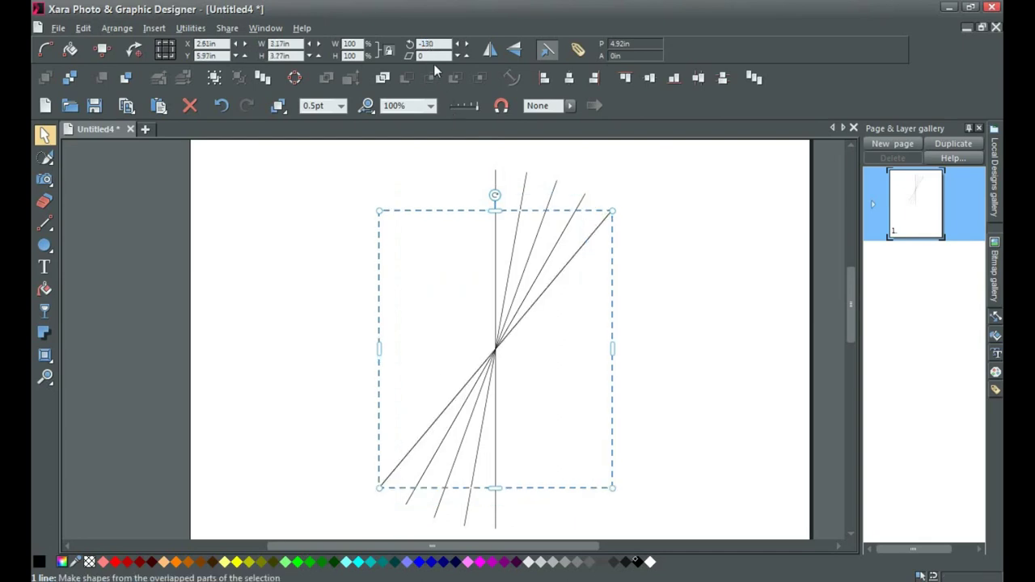
pyautogui.write('-140')
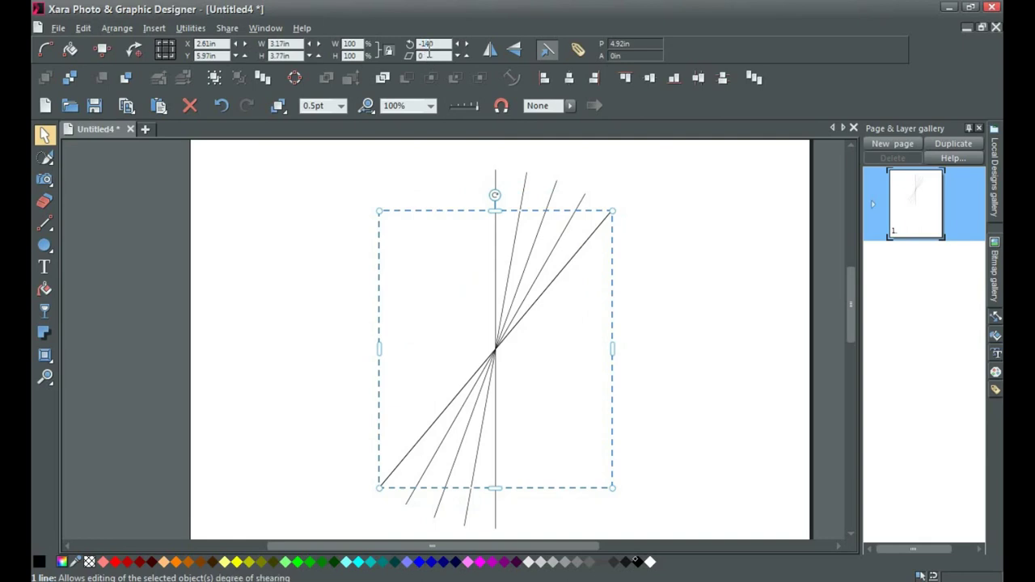
pyautogui.press('Return')
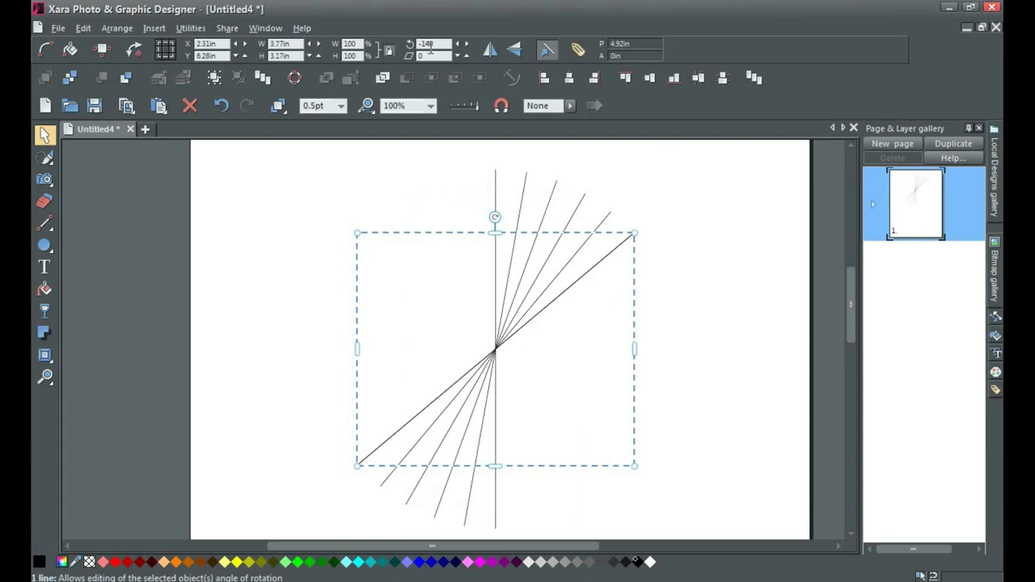
pyautogui.click(429, 45)
pyautogui.doubleClick(430, 46)
pyautogui.press('Return')
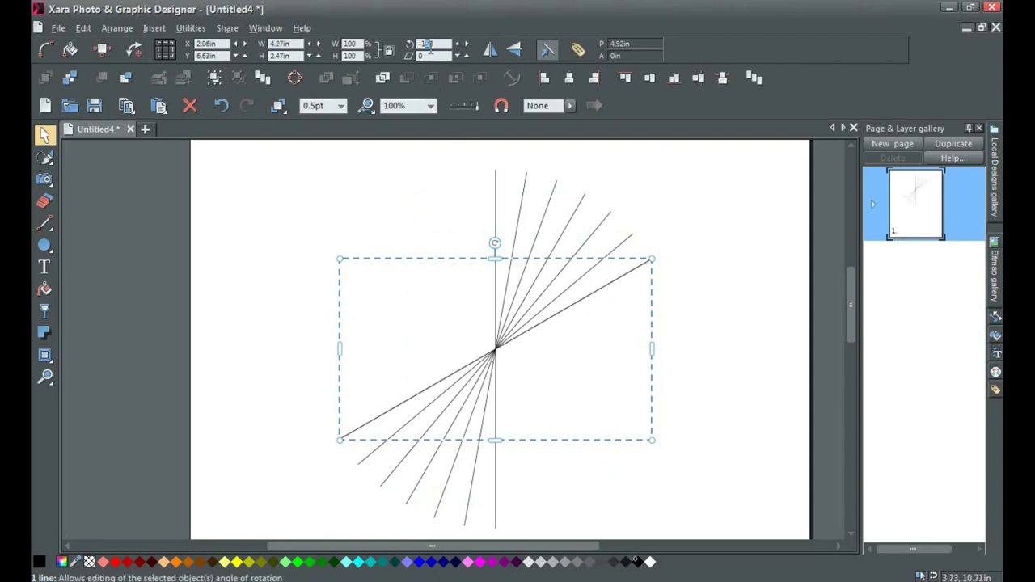
pyautogui.press('Return')
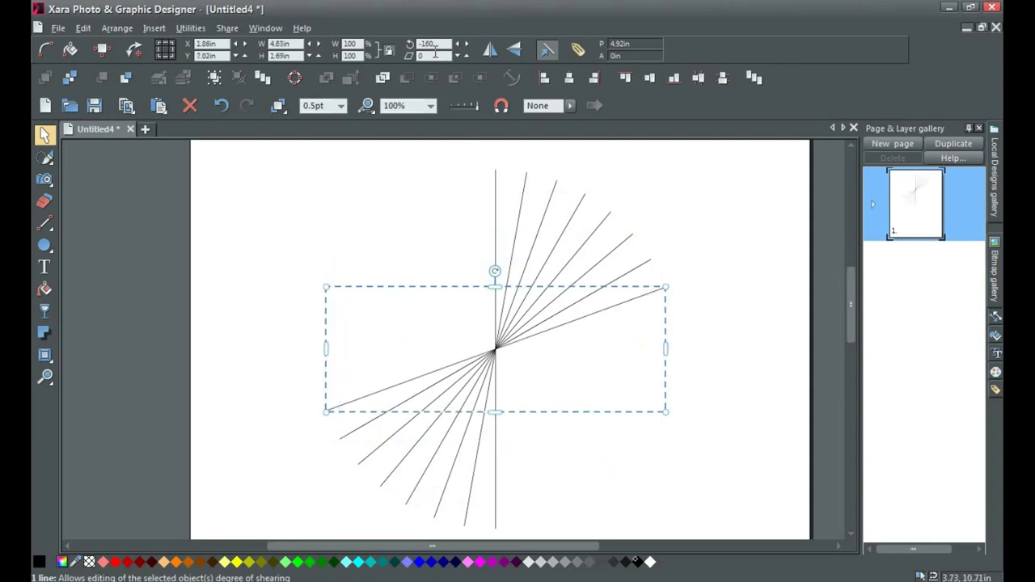
# Step: Duplicate the -160° line and set copies at -170° and horizontal -180°
pyautogui.hotkey('ctrl', 'k')
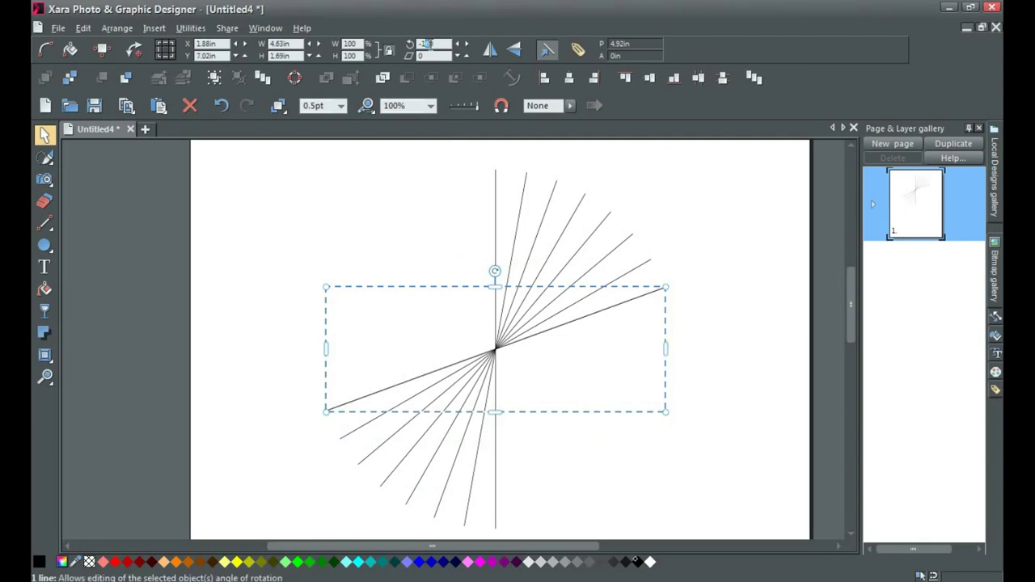
pyautogui.write('-170')
pyautogui.press('Return')
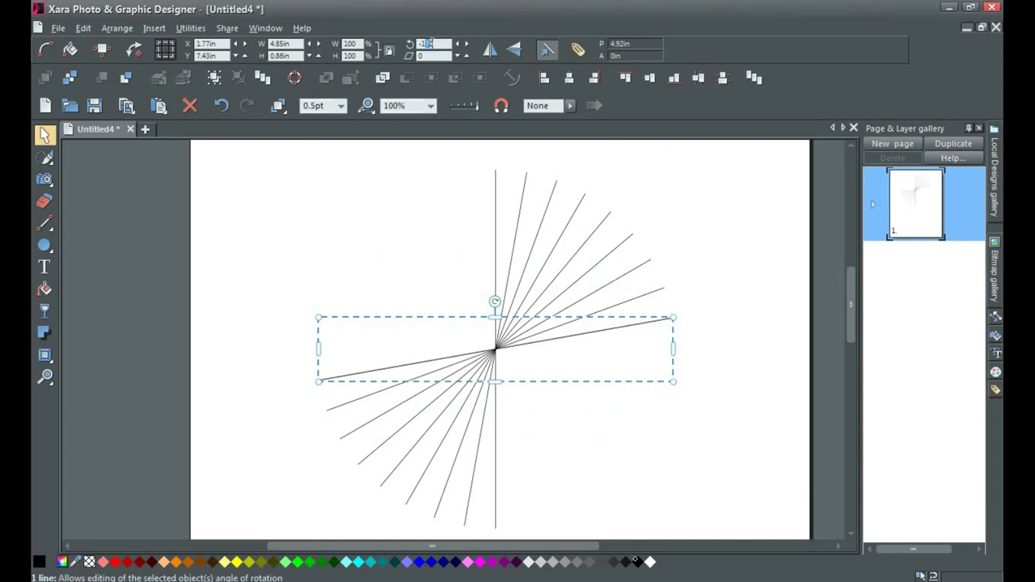
pyautogui.write('-180')
pyautogui.press('Return')
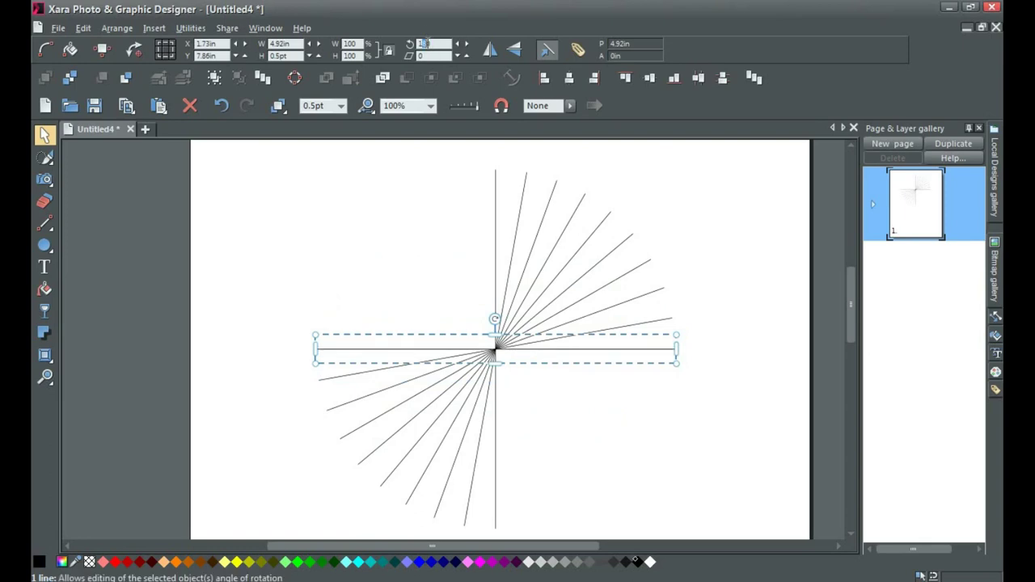
pyautogui.write('-170')
pyautogui.press('Return')
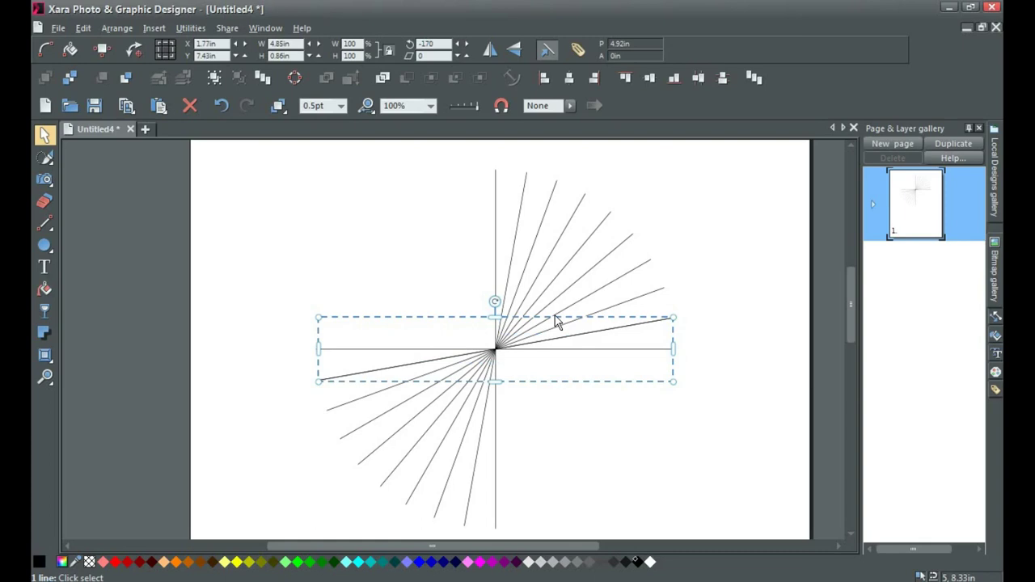
# Step: Undo back to horizontal, then set line copies at 170° and 160°
pyautogui.hotkey('ctrl', 'z')
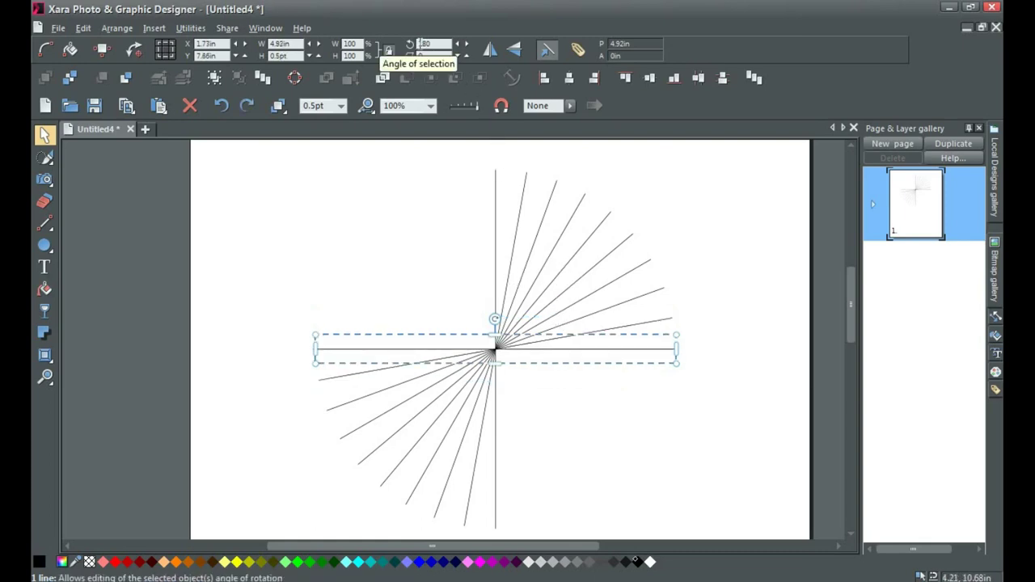
pyautogui.click(421, 43)
pyautogui.write('170')
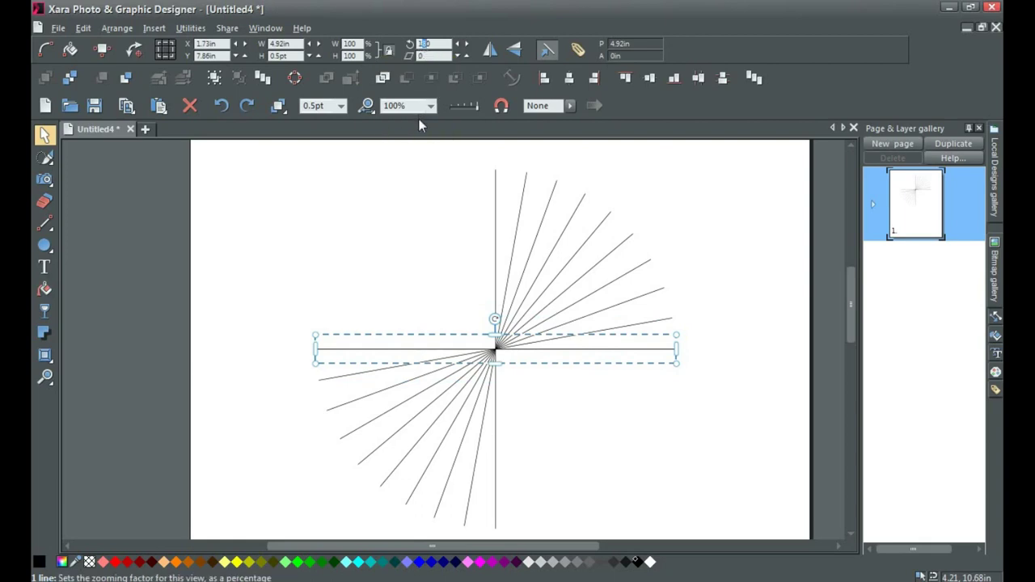
pyautogui.press('Return')
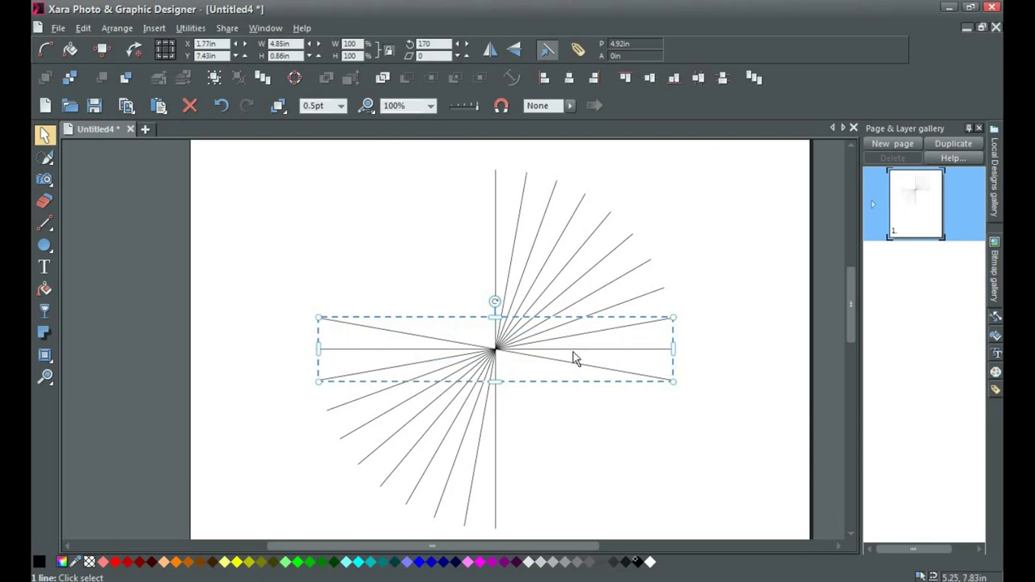
pyautogui.hotkey('ctrl', 'v')
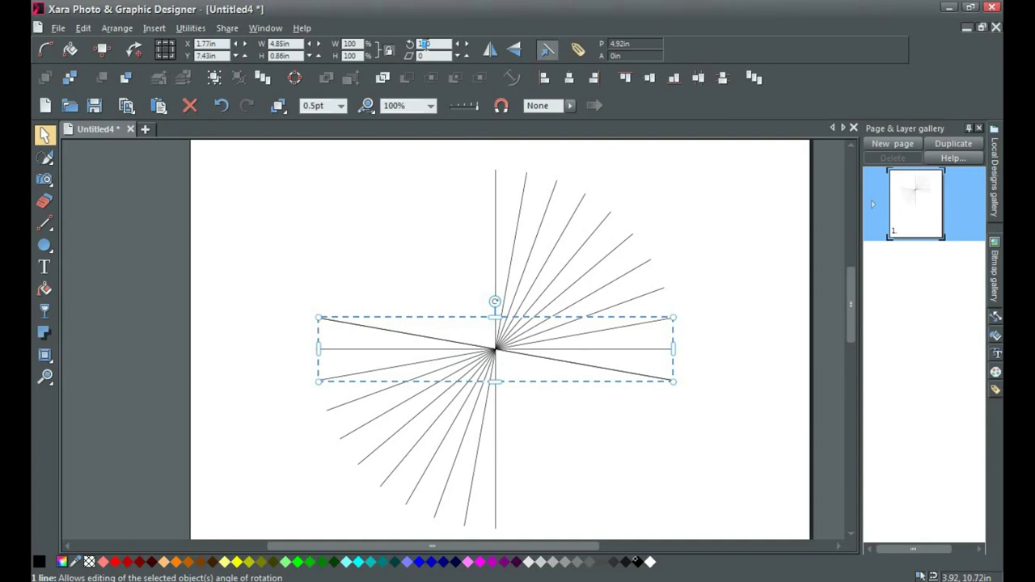
pyautogui.write('160')
pyautogui.press('Return')
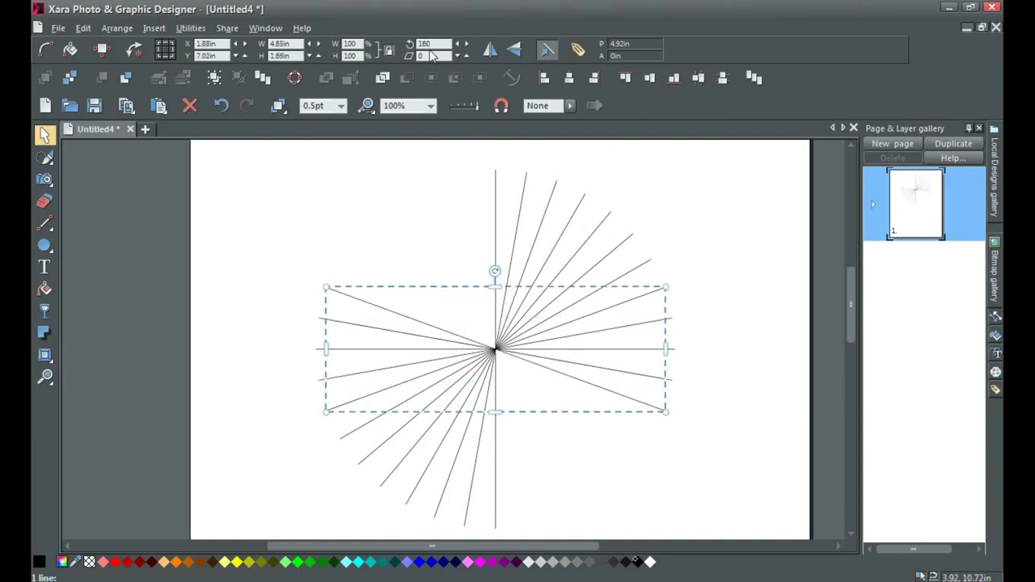
# Step: Paste more line copies and rotate them to 150° and 140°
pyautogui.hotkey('ctrl', 'v')
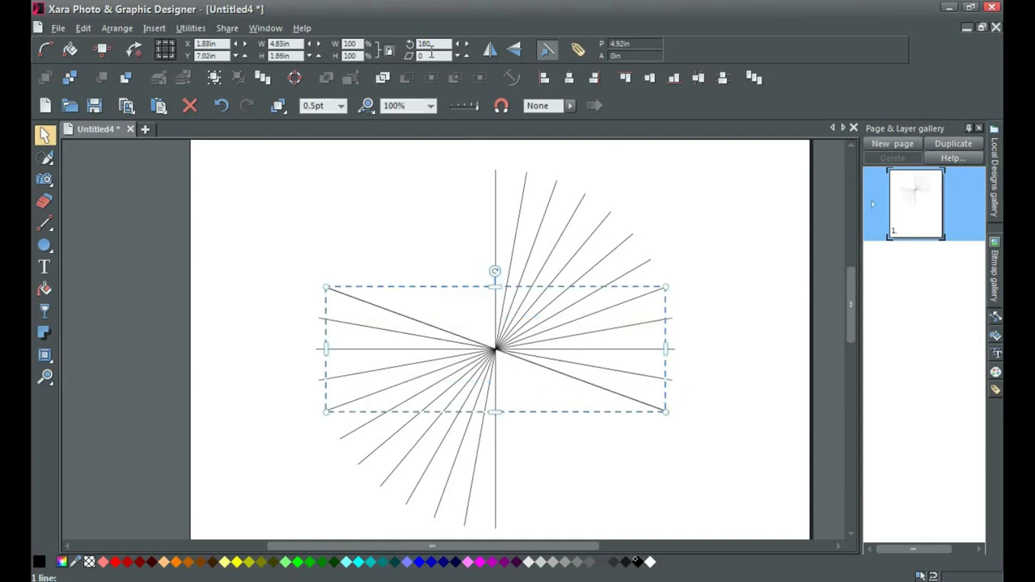
pyautogui.doubleClick(423, 44)
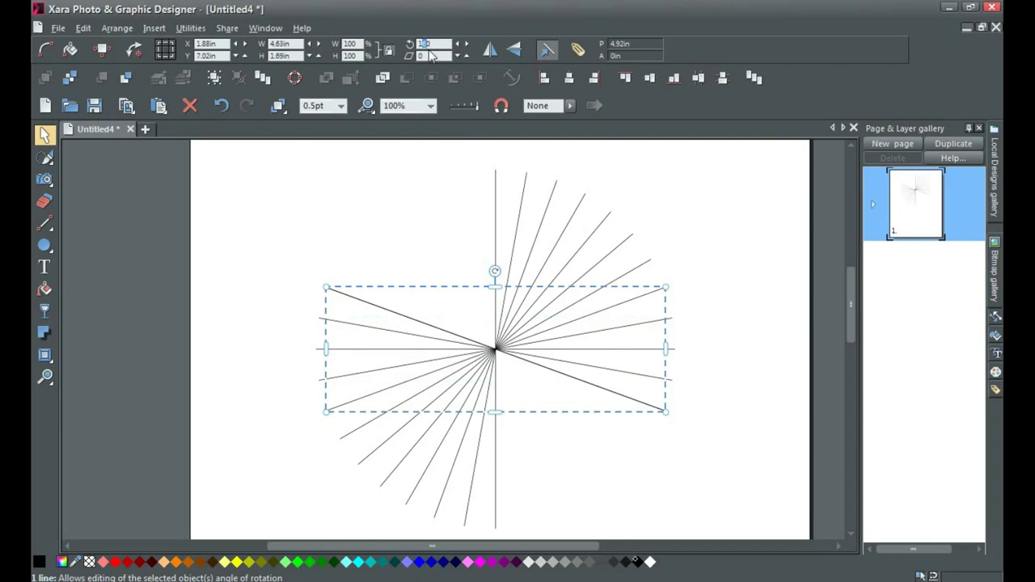
pyautogui.write('150')
pyautogui.press('Return')
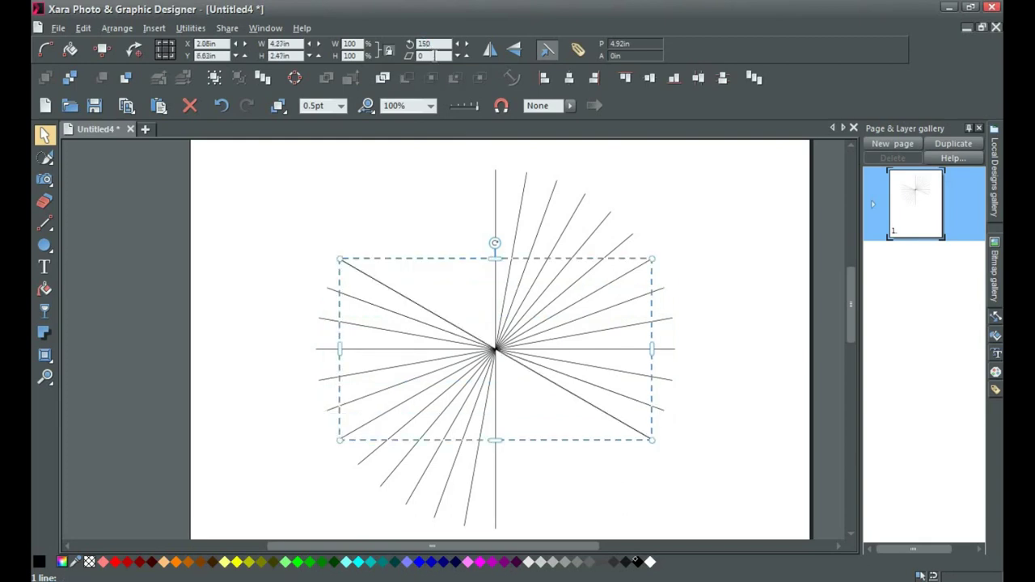
pyautogui.doubleClick(423, 44)
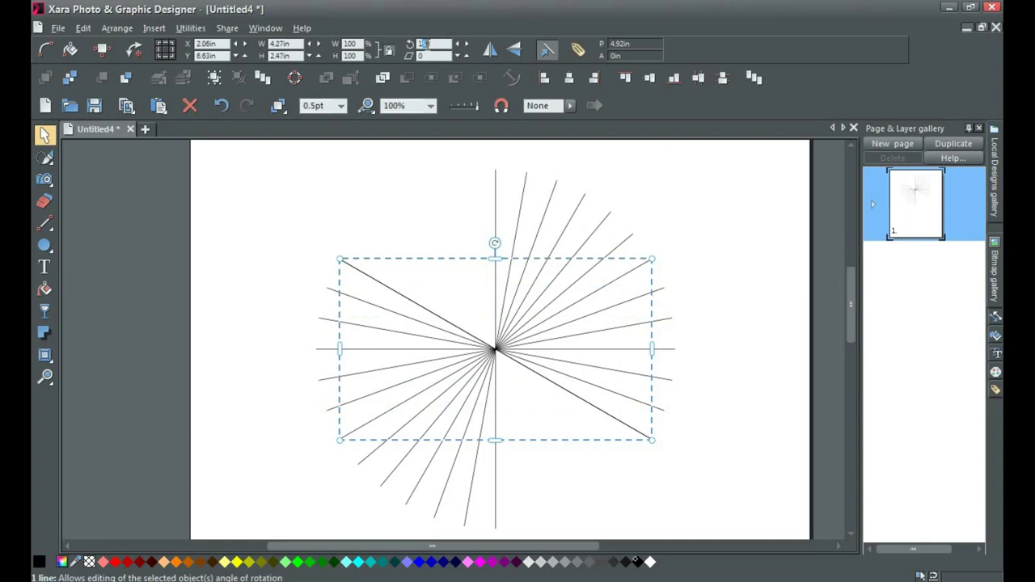
pyautogui.write('140')
pyautogui.press('Return')
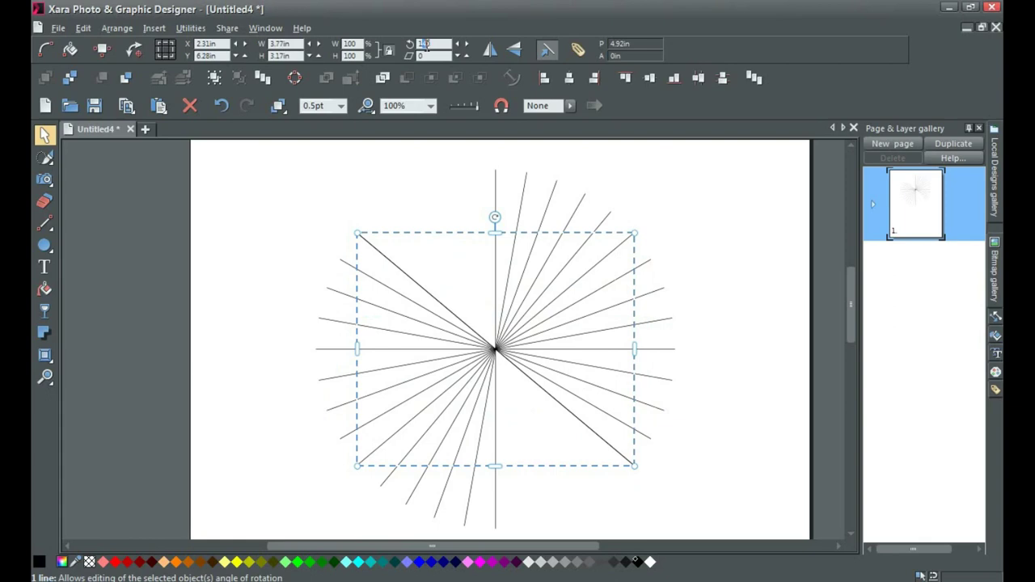
# Step: Rotate the remaining copies to 130°, 120° and 110°, then deselect
pyautogui.press('Return')
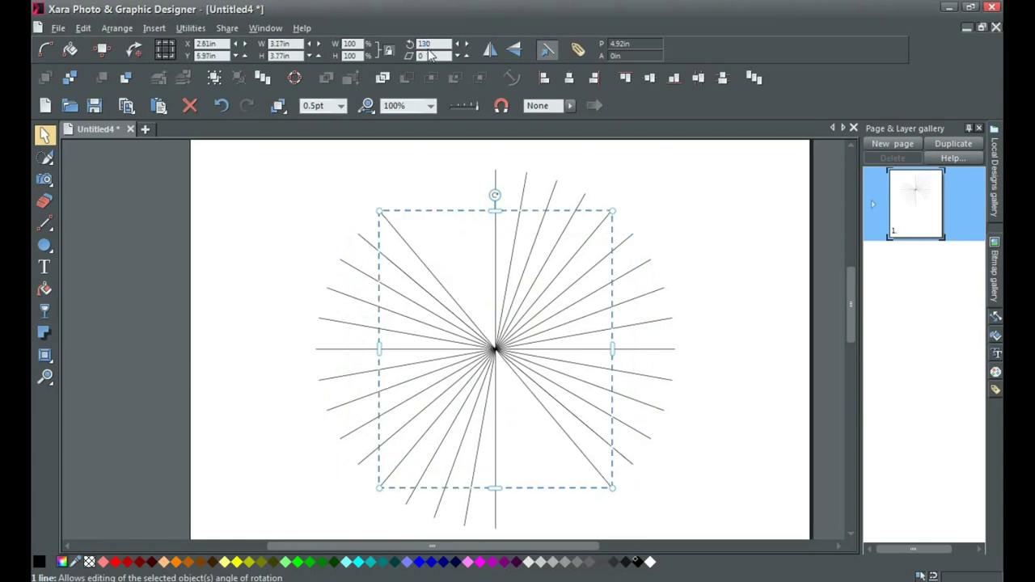
pyautogui.write('1')
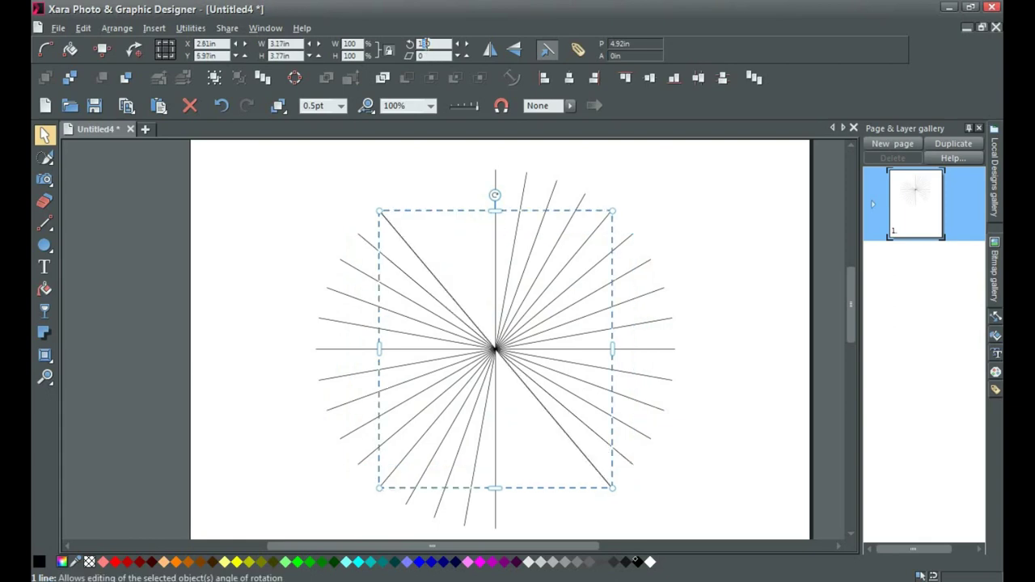
pyautogui.press('Return')
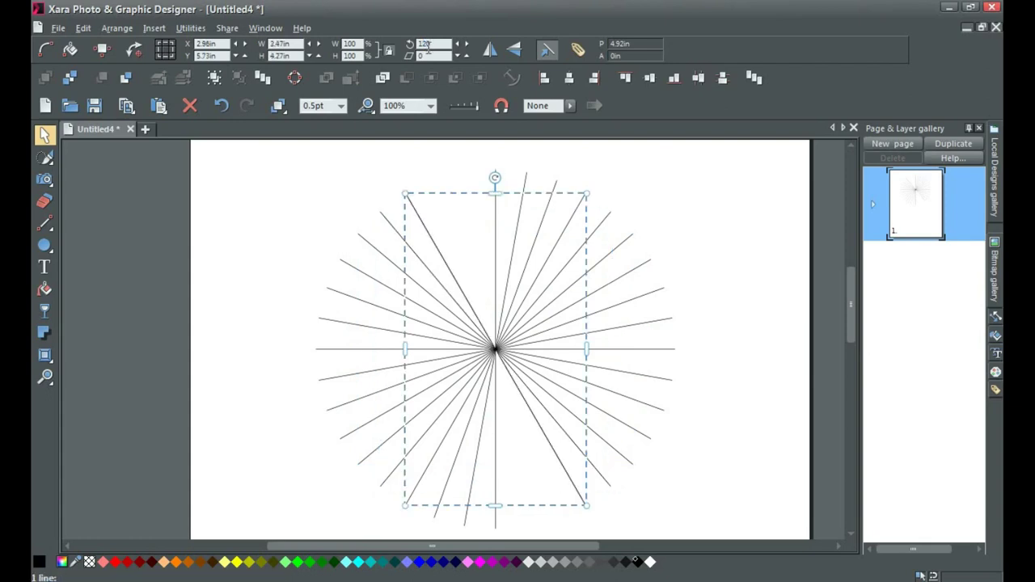
pyautogui.write('11')
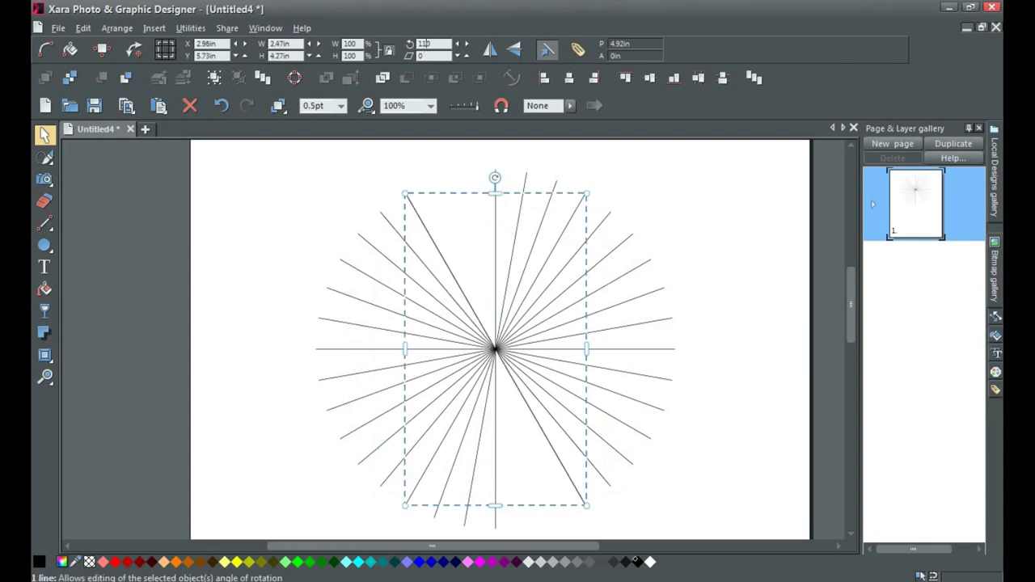
pyautogui.write('0')
pyautogui.press('Return')
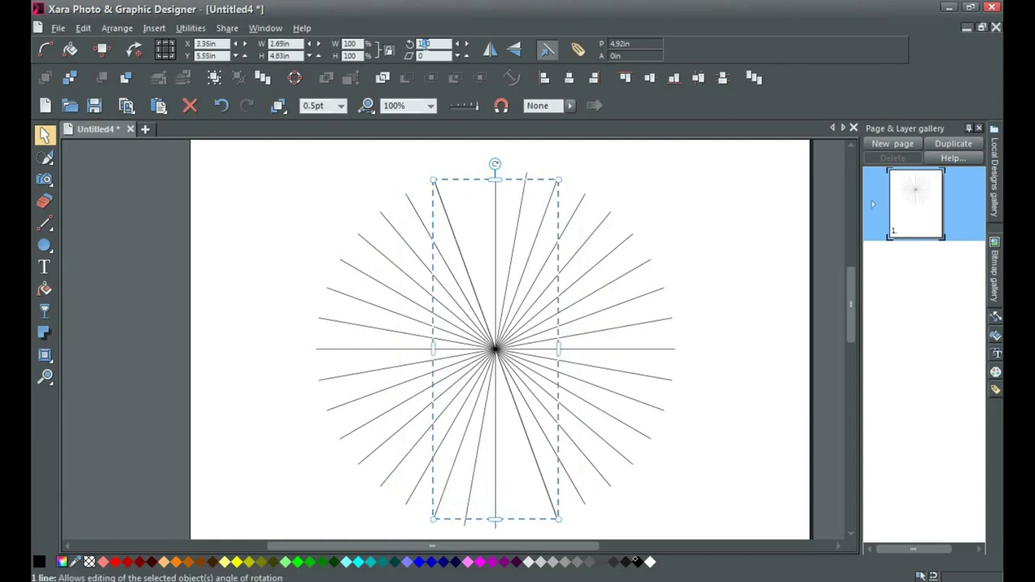
pyautogui.click(655, 216)
# Step: Select all 18 starburst lines, group them, and zoom in to 250%
pyautogui.scroll(-1, 480, 338)
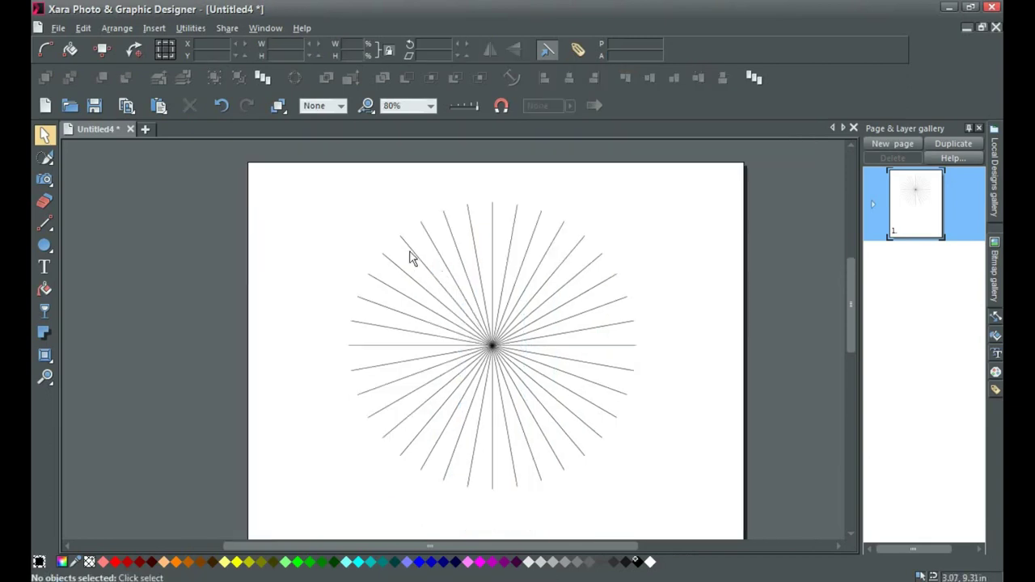
pyautogui.hotkey('ctrl', 'a')
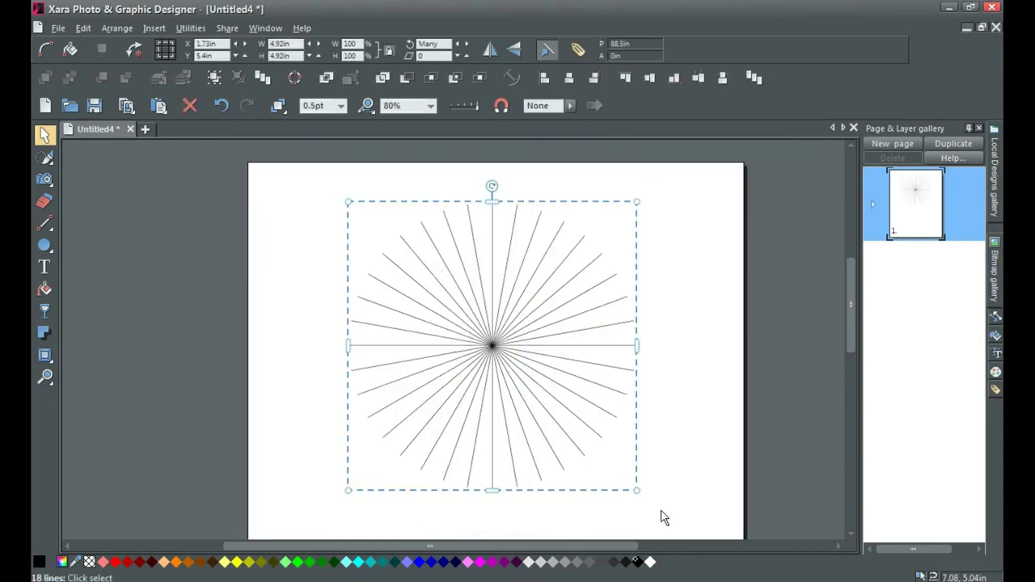
pyautogui.rightClick(510, 247)
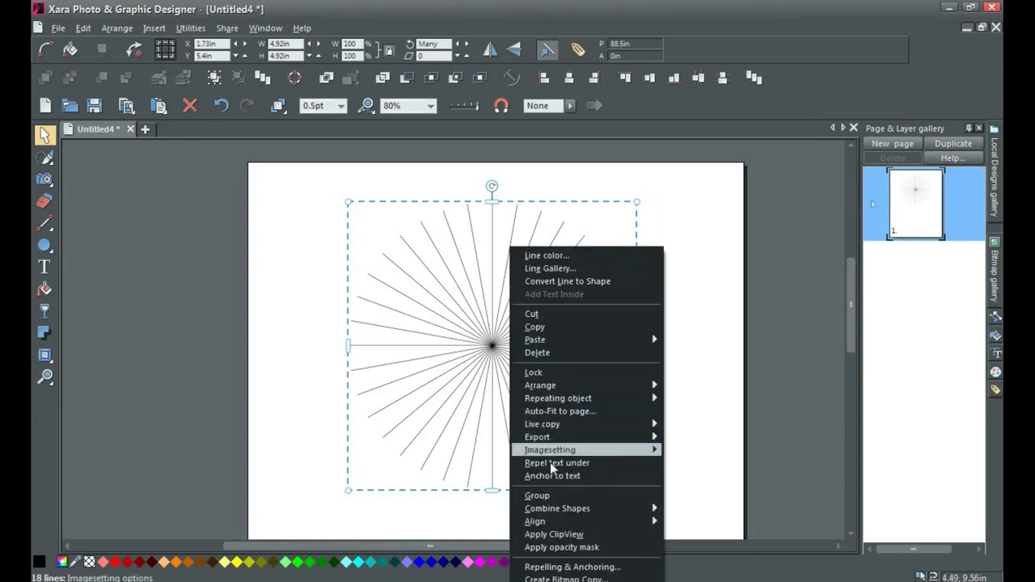
pyautogui.click(562, 496)
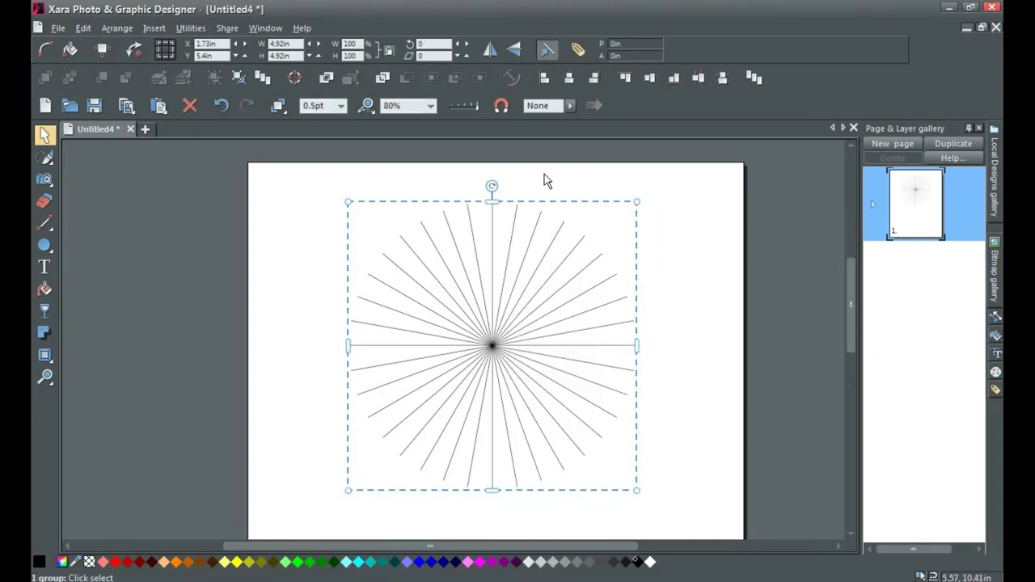
pyautogui.scroll(1, 494, 231)
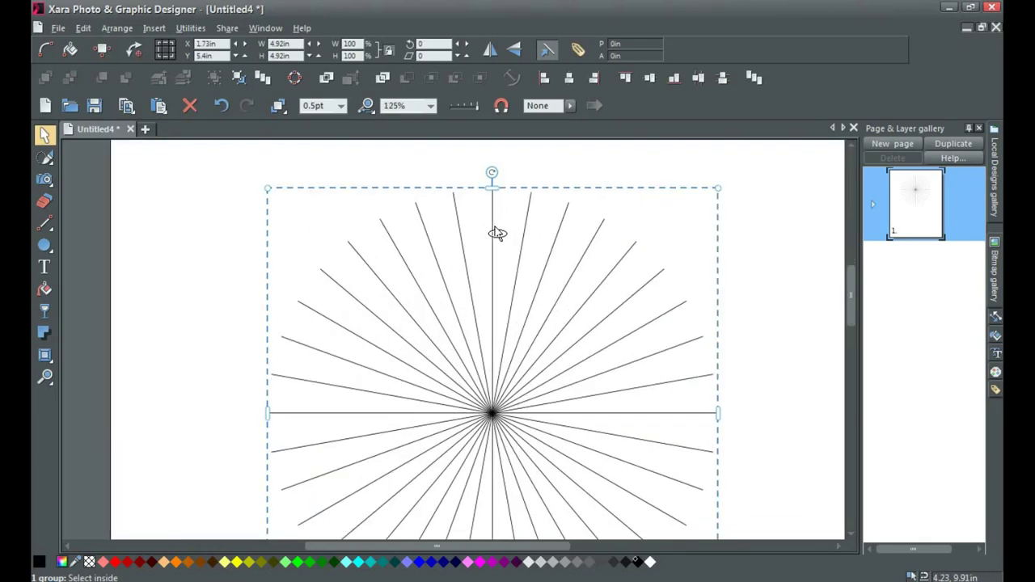
pyautogui.scroll(1, 494, 230)
pyautogui.scroll(1, 496, 233)
pyautogui.scroll(1, 490, 213)
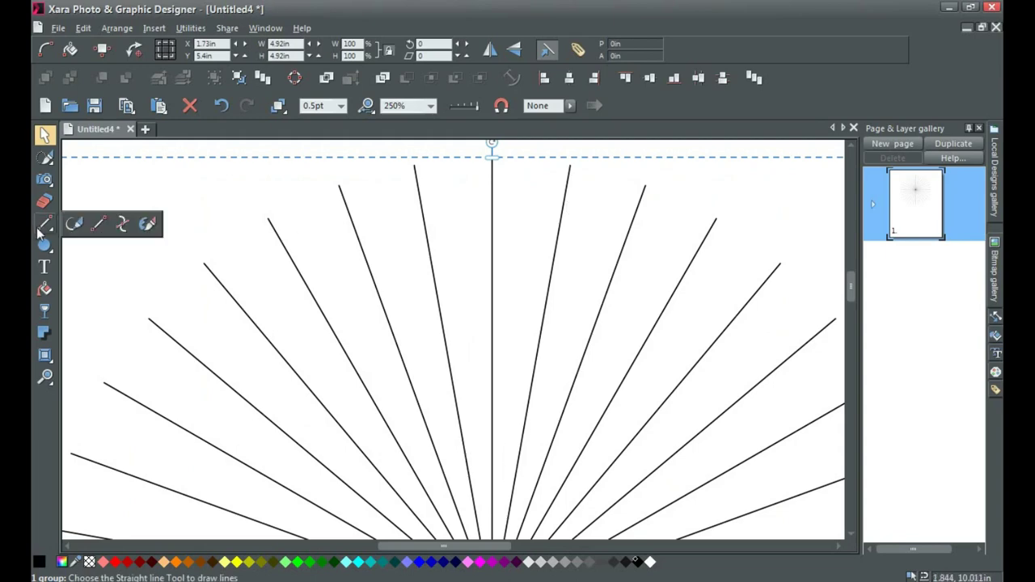
# Step: Start a zigzag path at the vertical spoke's top, alternating with its left neighbour
pyautogui.click(120, 224)
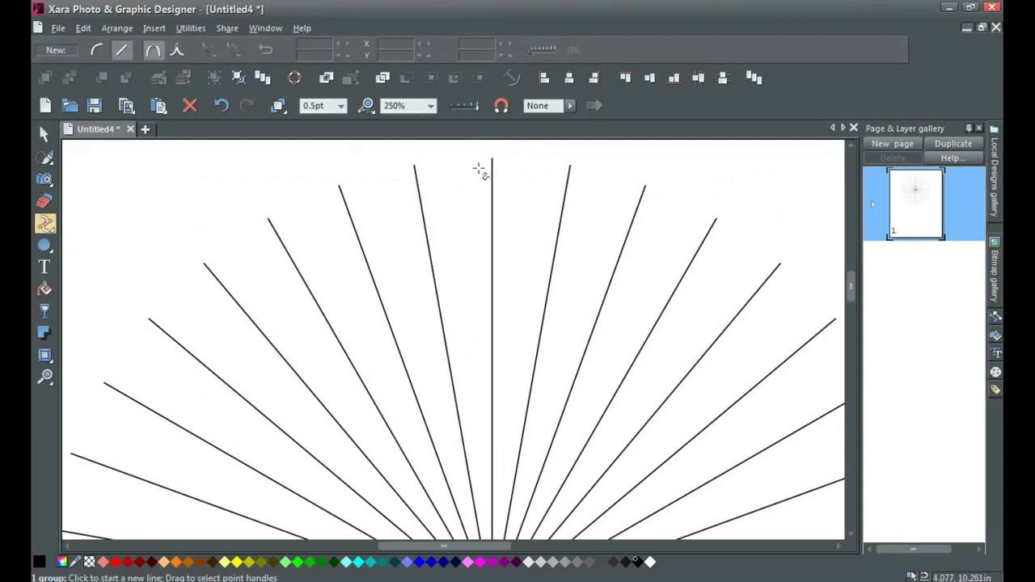
pyautogui.click(493, 161)
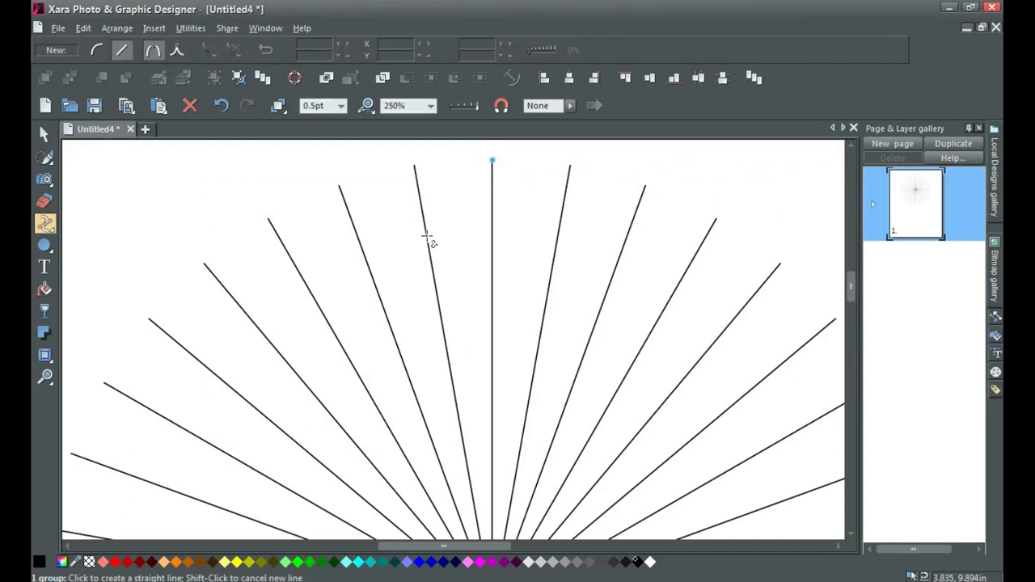
pyautogui.click(427, 236)
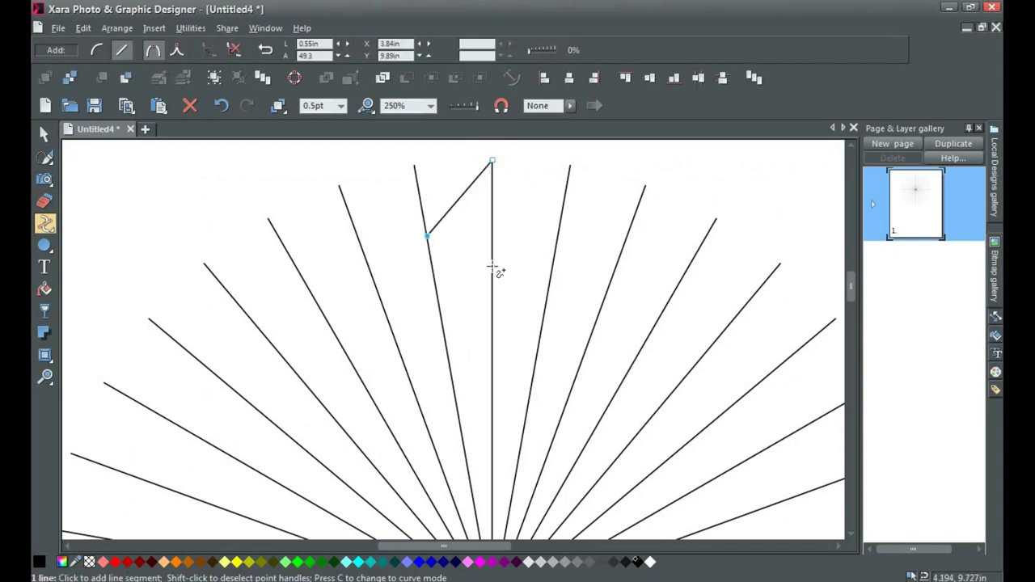
pyautogui.click(492, 266)
pyautogui.click(434, 278)
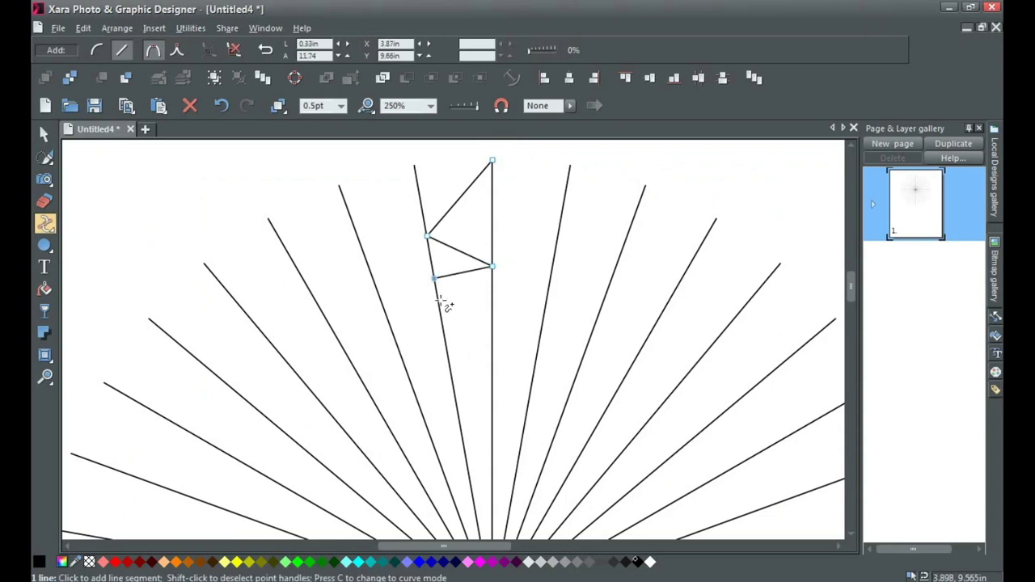
pyautogui.click(491, 344)
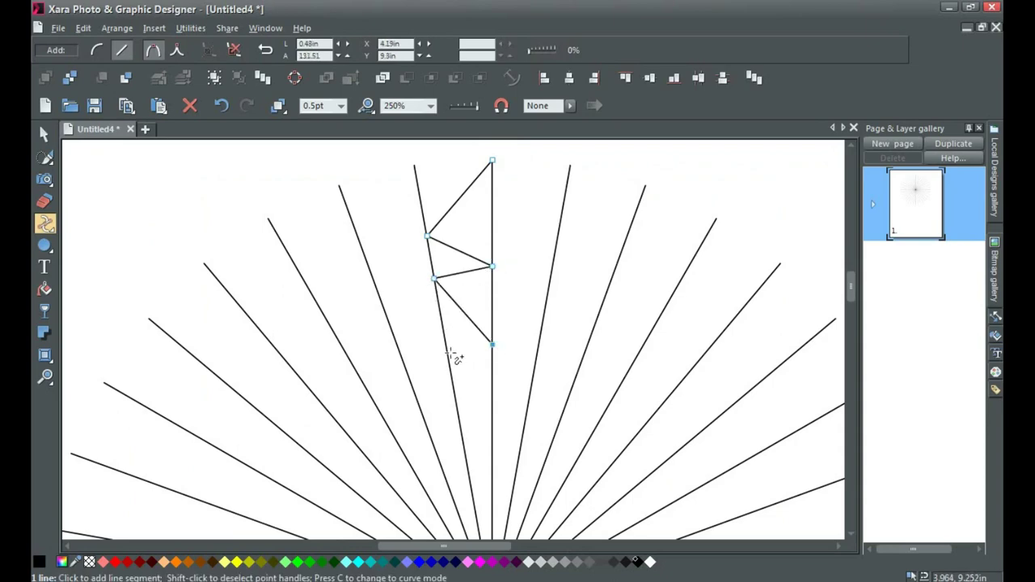
pyautogui.click(448, 359)
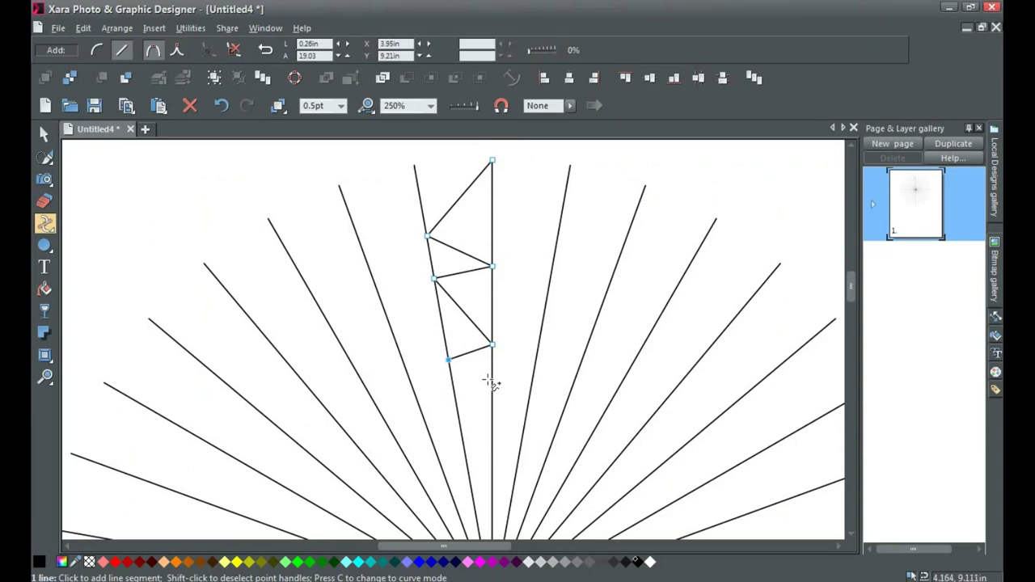
pyautogui.click(492, 381)
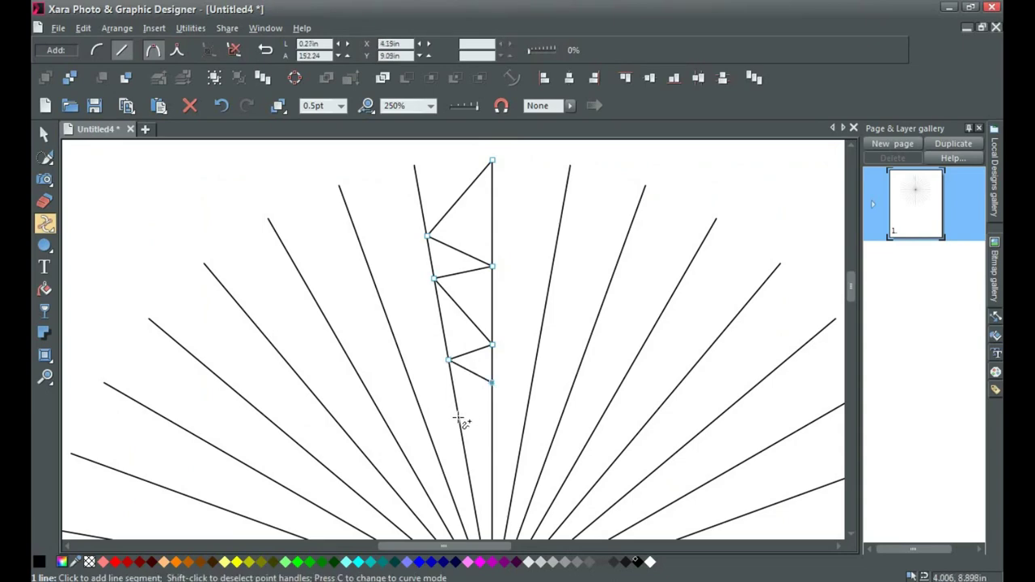
# Step: Continue the zigzag with further points down toward the centre
pyautogui.click(458, 418)
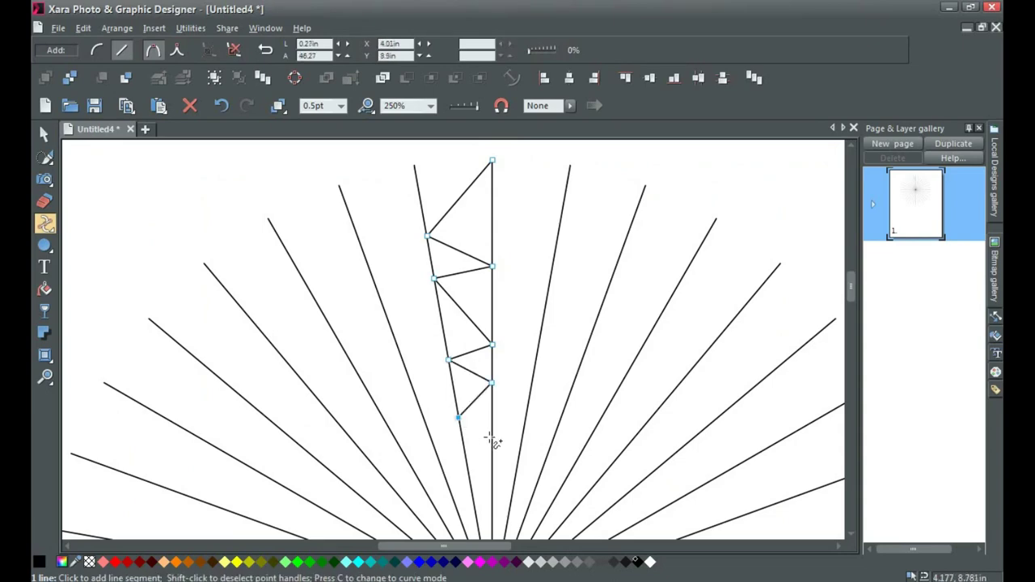
pyautogui.click(491, 421)
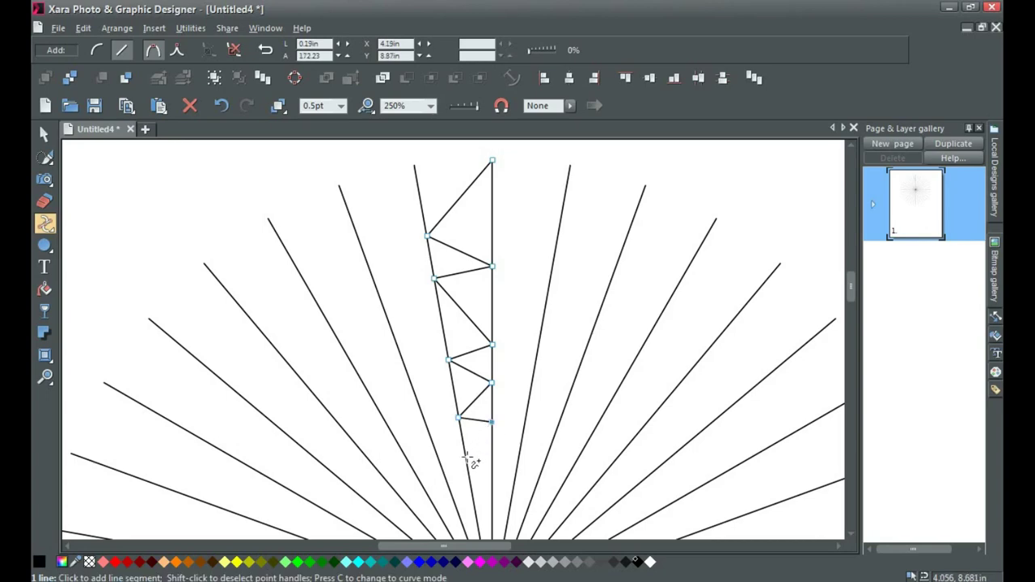
pyautogui.click(466, 458)
pyautogui.scroll(-3, 510, 350)
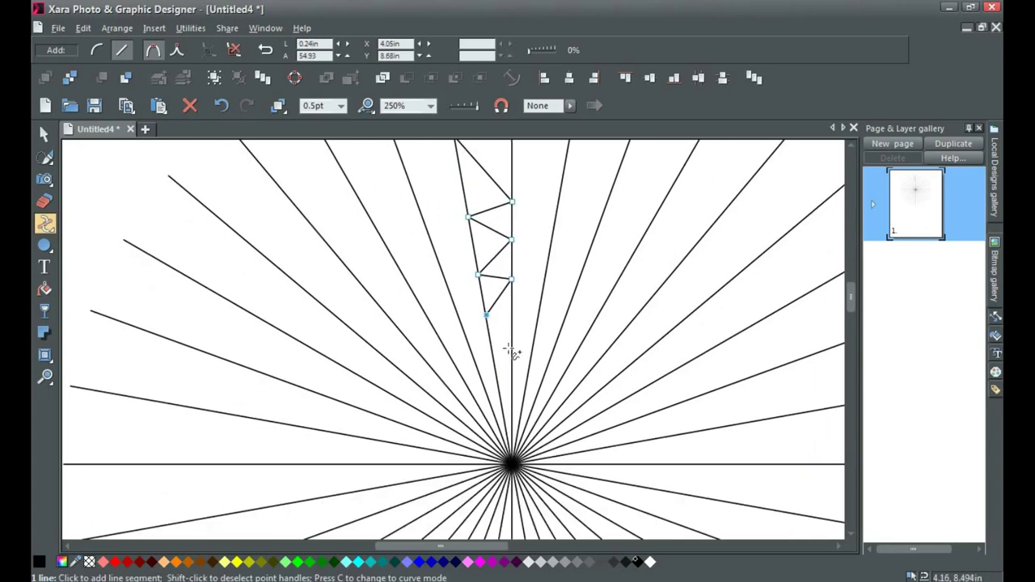
pyautogui.click(511, 345)
pyautogui.click(492, 362)
pyautogui.scroll(-1, 522, 268)
pyautogui.scroll(1, 390, 270)
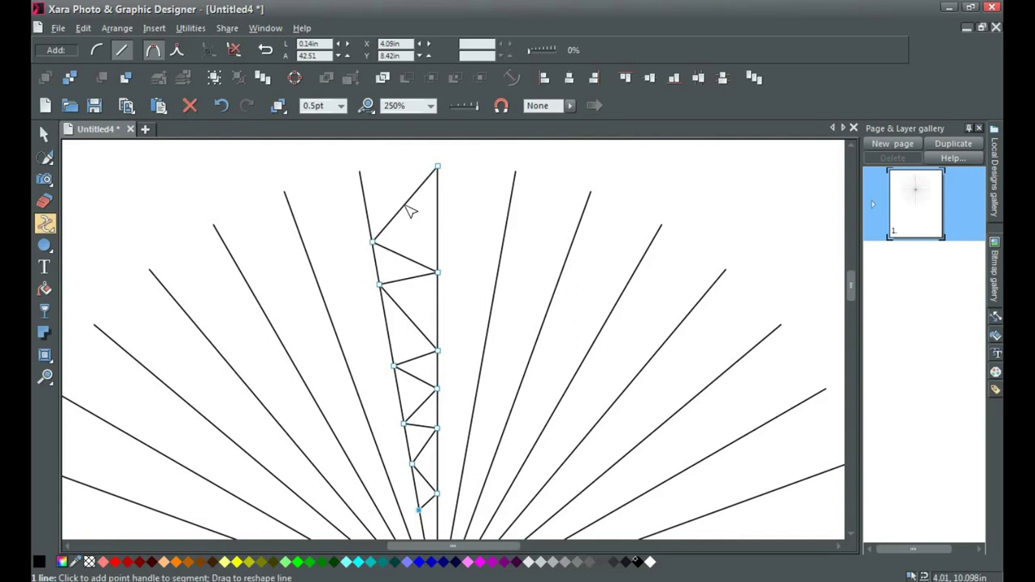
# Step: Curve the upper zigzag segments into arcs and even out the lower points
pyautogui.moveTo(412, 215); pyautogui.dragTo(388, 240)
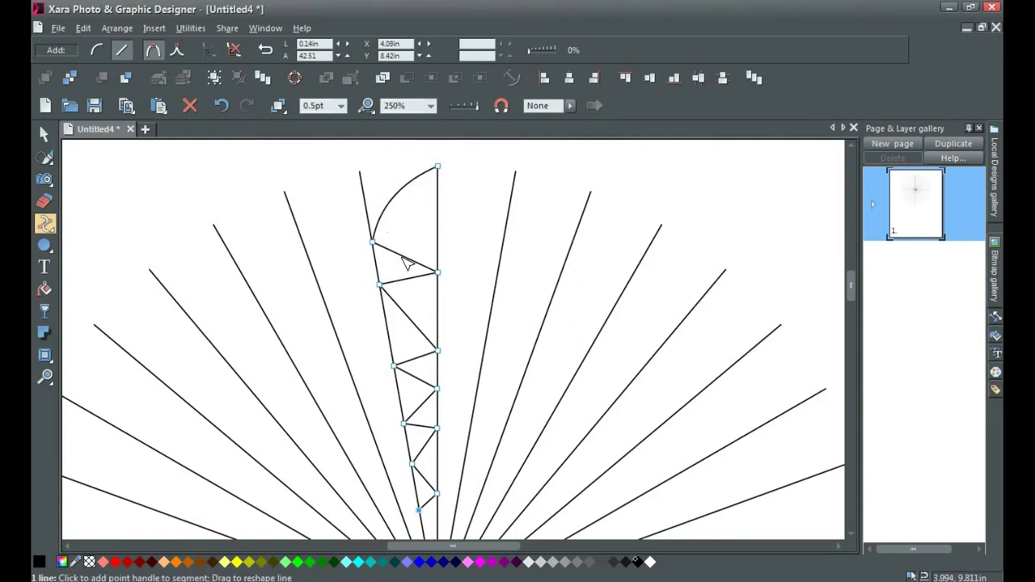
pyautogui.moveTo(407, 261); pyautogui.dragTo(416, 243)
pyautogui.moveTo(409, 280)
pyautogui.mouseDown()
pyautogui.moveTo(397, 318)
pyautogui.moveTo(414, 304)
pyautogui.mouseUp()
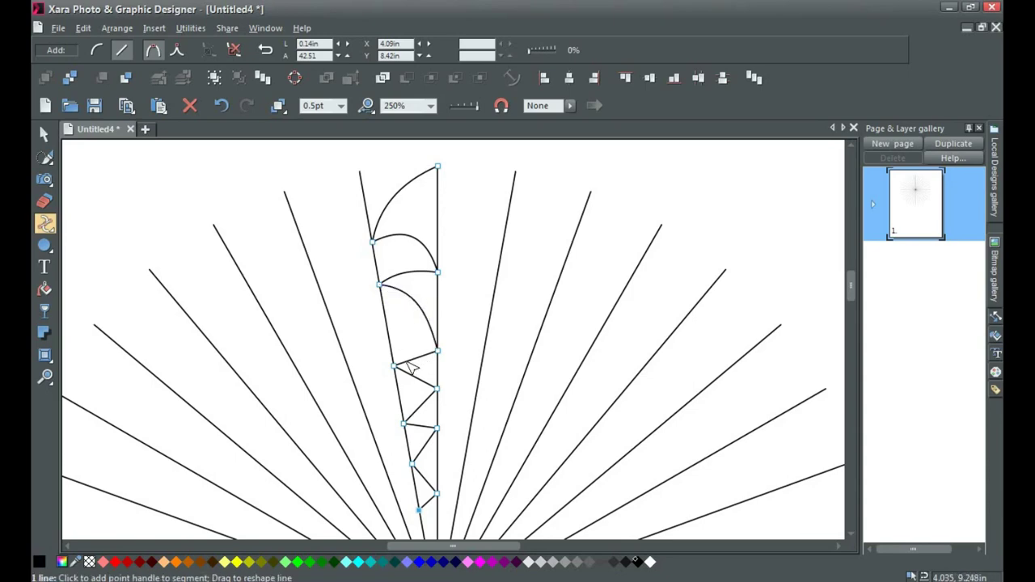
pyautogui.moveTo(392, 365)
pyautogui.mouseDown()
pyautogui.moveTo(389, 338)
pyautogui.moveTo(410, 335)
pyautogui.moveTo(398, 370)
pyautogui.mouseUp()
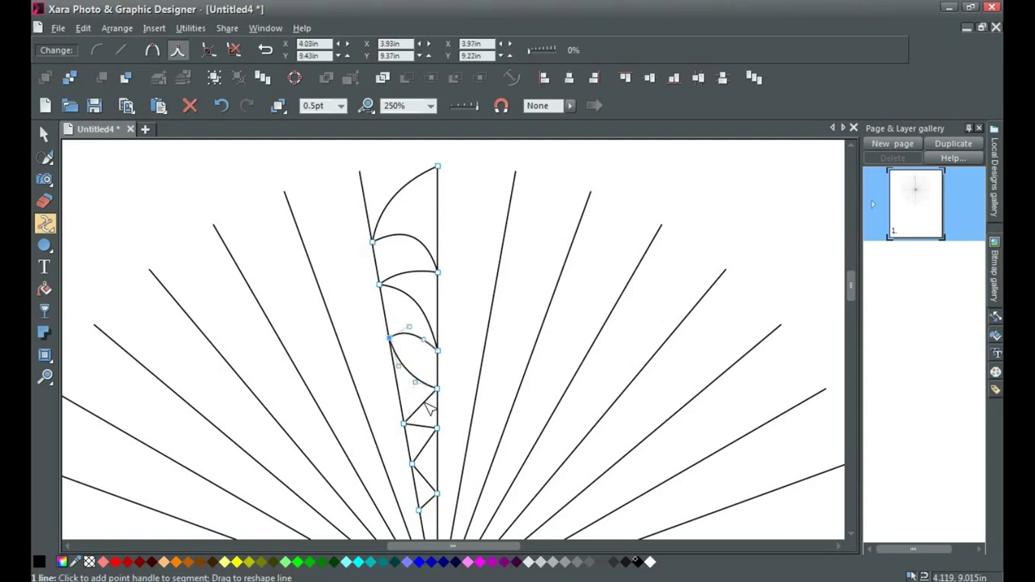
pyautogui.moveTo(429, 409); pyautogui.dragTo(420, 399)
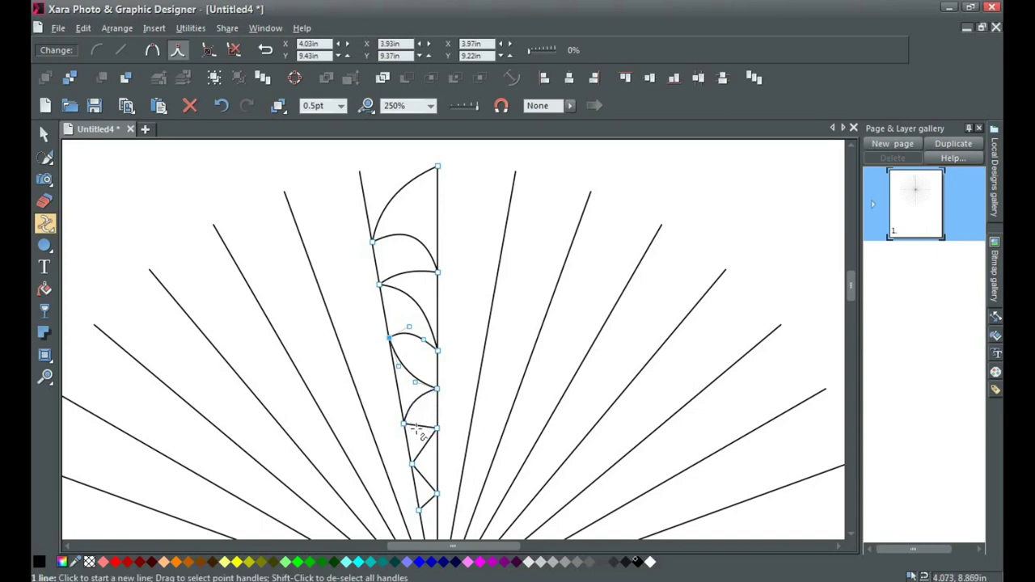
pyautogui.click(403, 424)
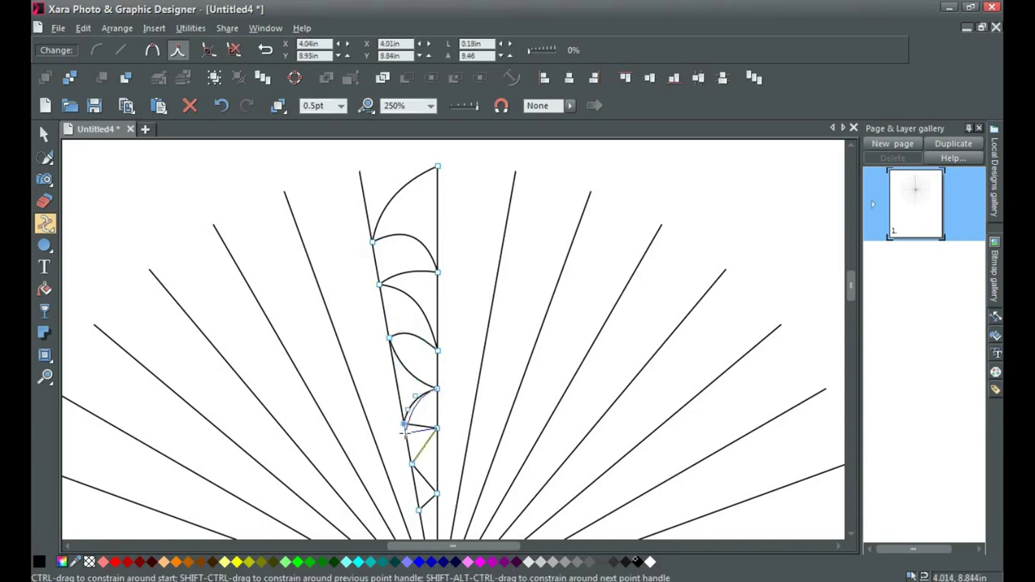
pyautogui.moveTo(403, 428); pyautogui.dragTo(422, 435)
# Step: Bend the remaining lower segments into scallops and refine the top curve
pyautogui.scroll(-3, 443, 323)
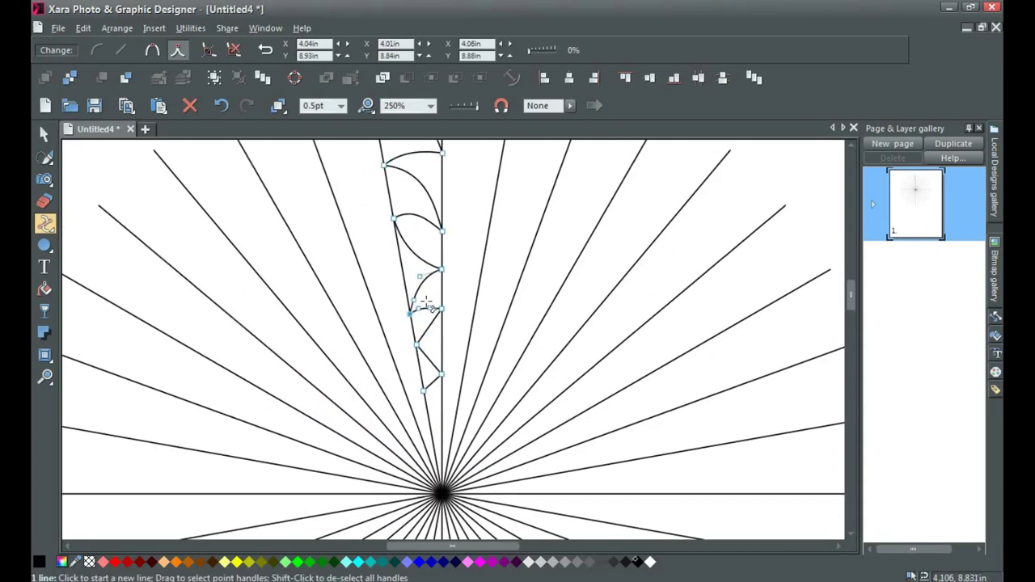
pyautogui.scroll(1, 425, 299)
pyautogui.scroll(3, 424, 341)
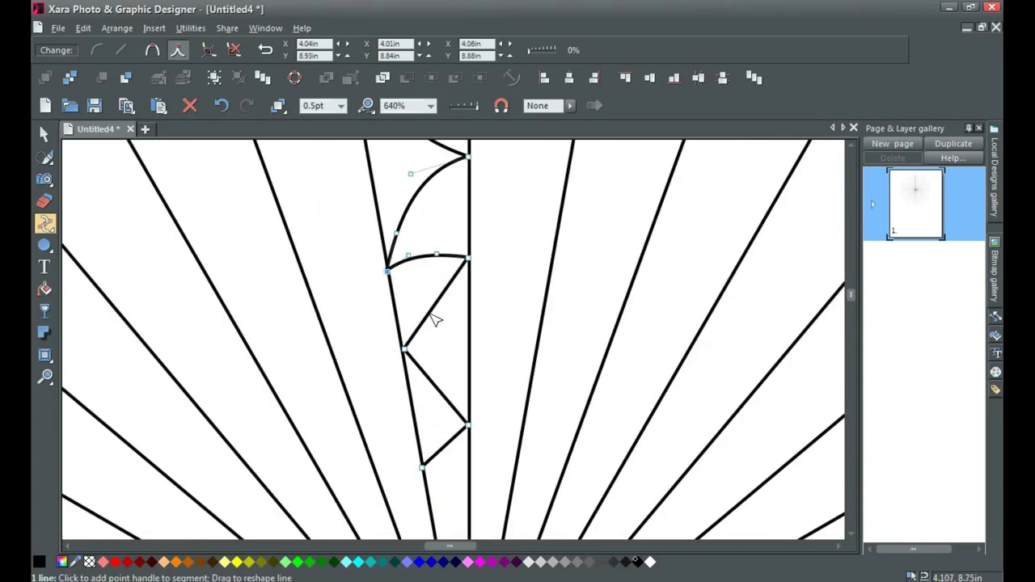
pyautogui.moveTo(435, 318); pyautogui.dragTo(449, 328)
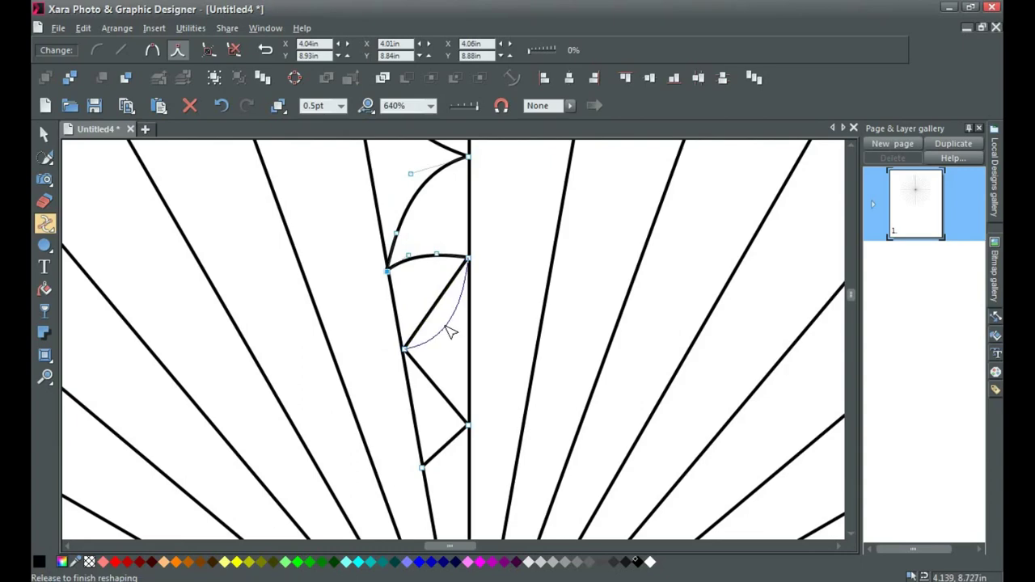
pyautogui.moveTo(432, 380); pyautogui.dragTo(429, 399)
pyautogui.moveTo(449, 454); pyautogui.dragTo(441, 446)
pyautogui.scroll(-5, 454, 326)
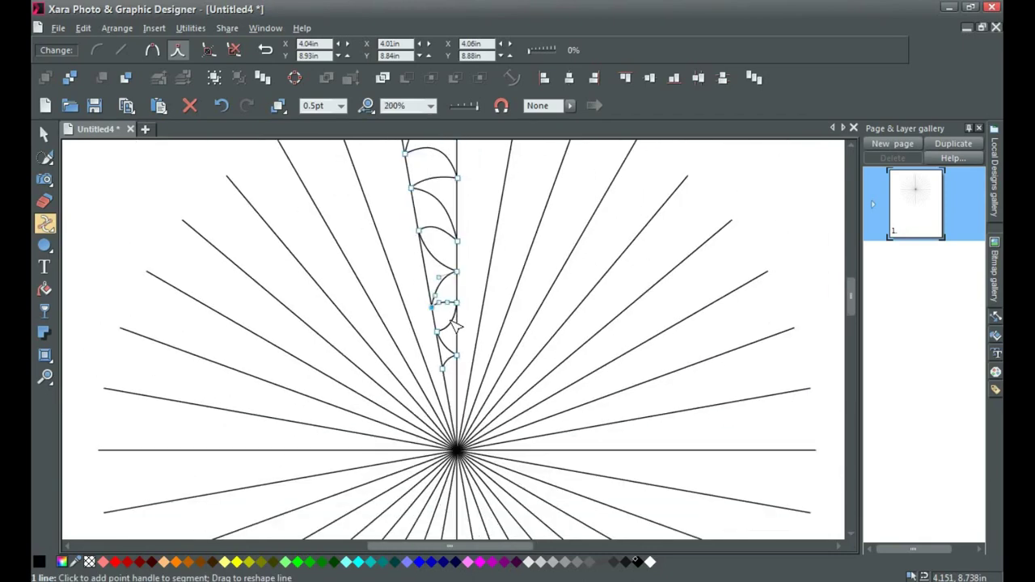
pyautogui.scroll(2, 455, 198)
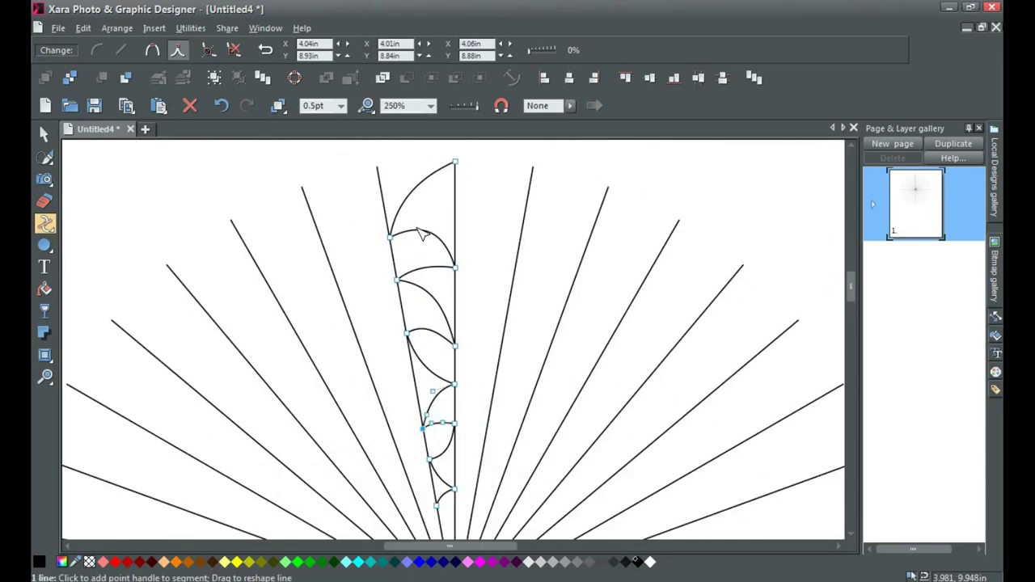
pyautogui.scroll(2, 421, 219)
pyautogui.moveTo(435, 239); pyautogui.dragTo(432, 238)
pyautogui.scroll(-3, 457, 294)
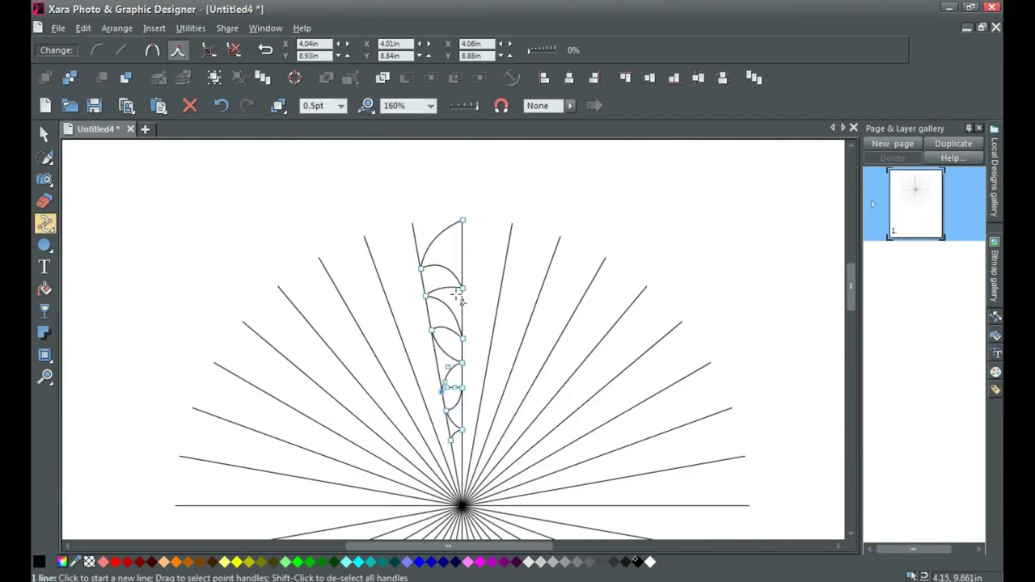
# Step: Clone the scallop strip and flip the clone horizontally
pyautogui.press('F2')
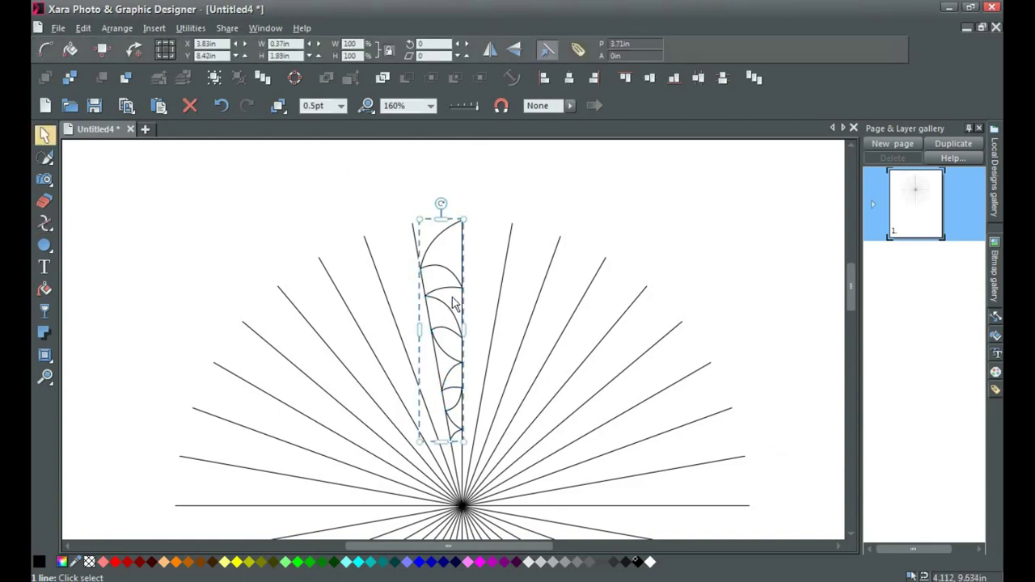
pyautogui.click(84, 28)
pyautogui.click(122, 187)
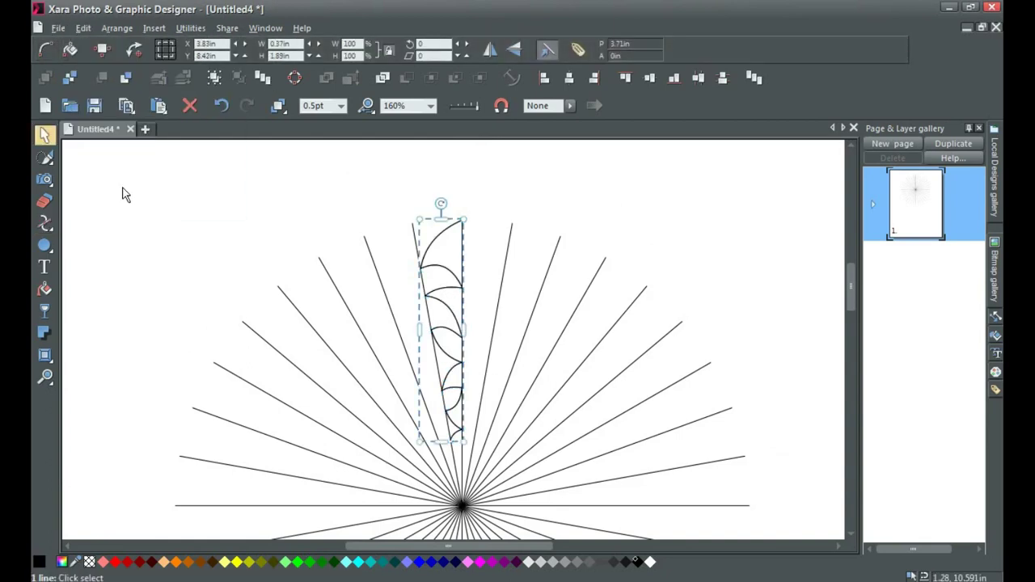
pyautogui.click(490, 51)
# Step: Undo a stray selection change and reselect the flipped scallop strip
pyautogui.scroll(2, 455, 312)
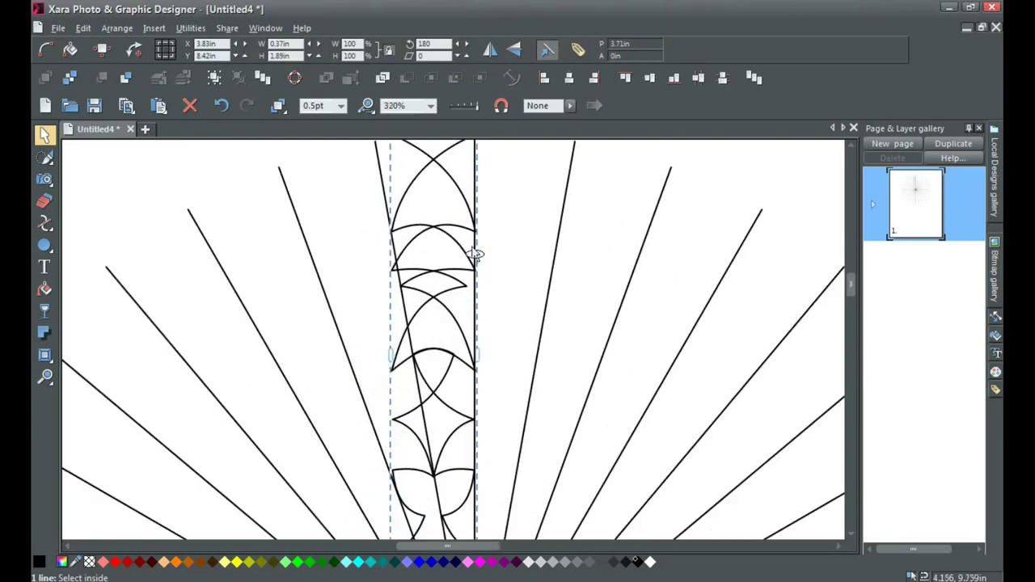
pyautogui.keyDown('shift'); pyautogui.click(463, 198); pyautogui.keyUp('shift')
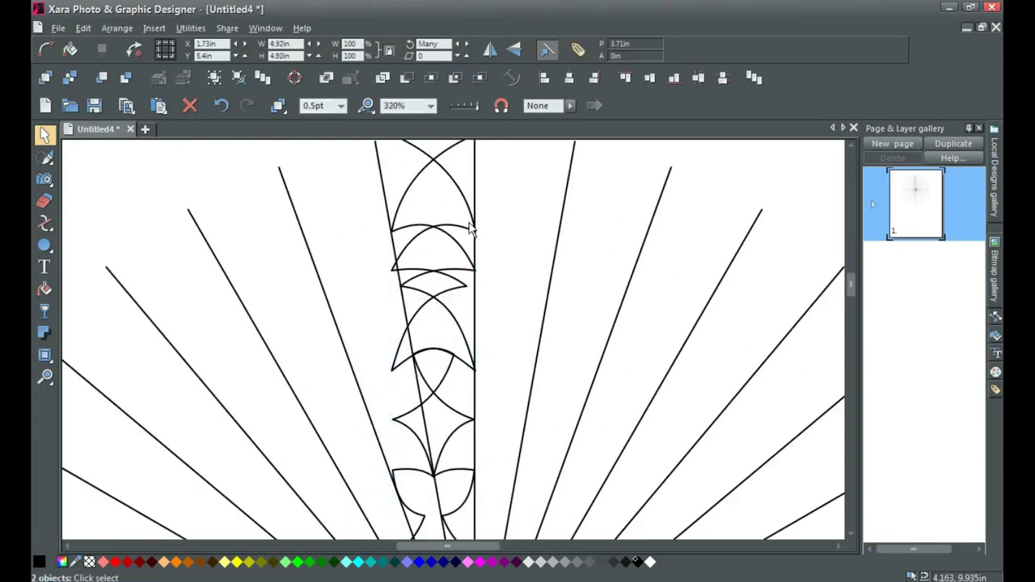
pyautogui.hotkey('ctrl', 'z')
pyautogui.hotkey('ctrl', 'z')
pyautogui.hotkey('ctrl', 'z')
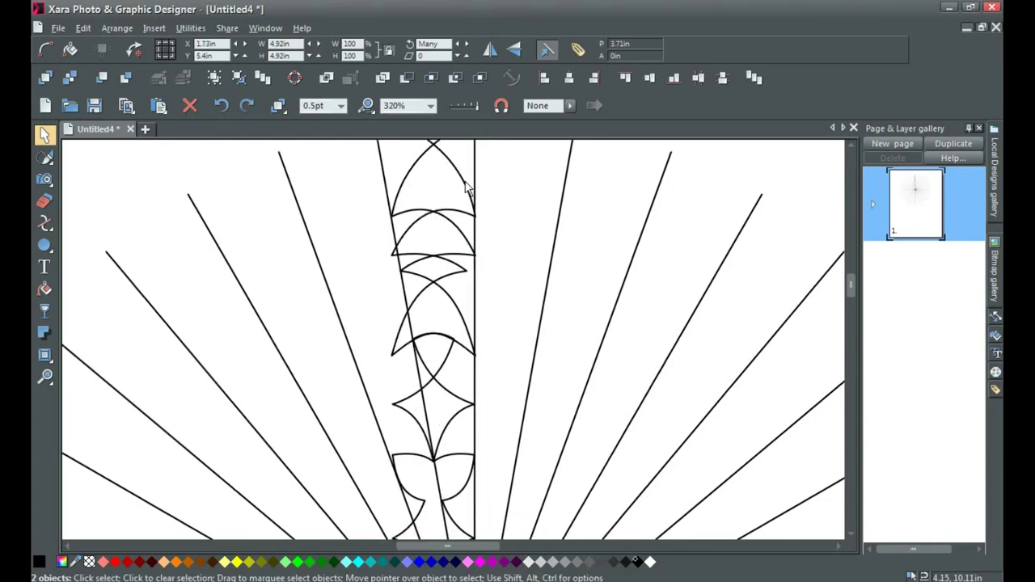
pyautogui.scroll(-2, 468, 189)
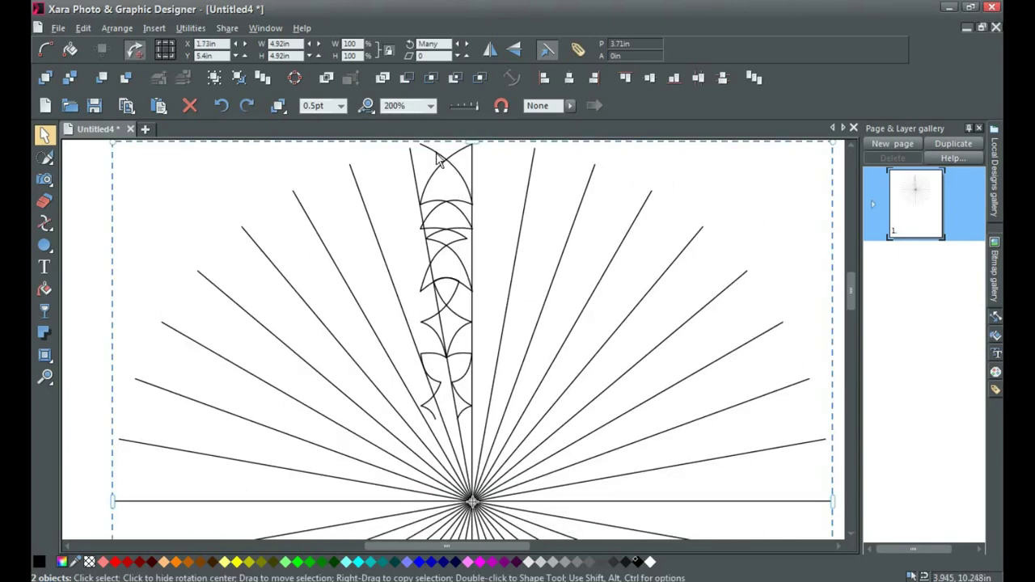
pyautogui.scroll(-2, 453, 165)
pyautogui.press('Escape')
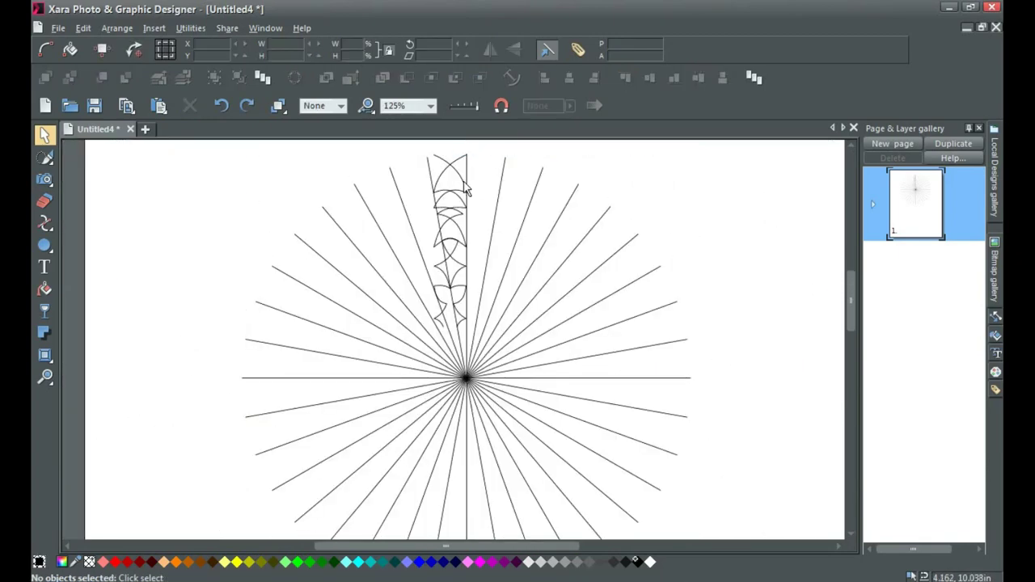
pyautogui.click(464, 188)
pyautogui.scroll(1, 464, 189)
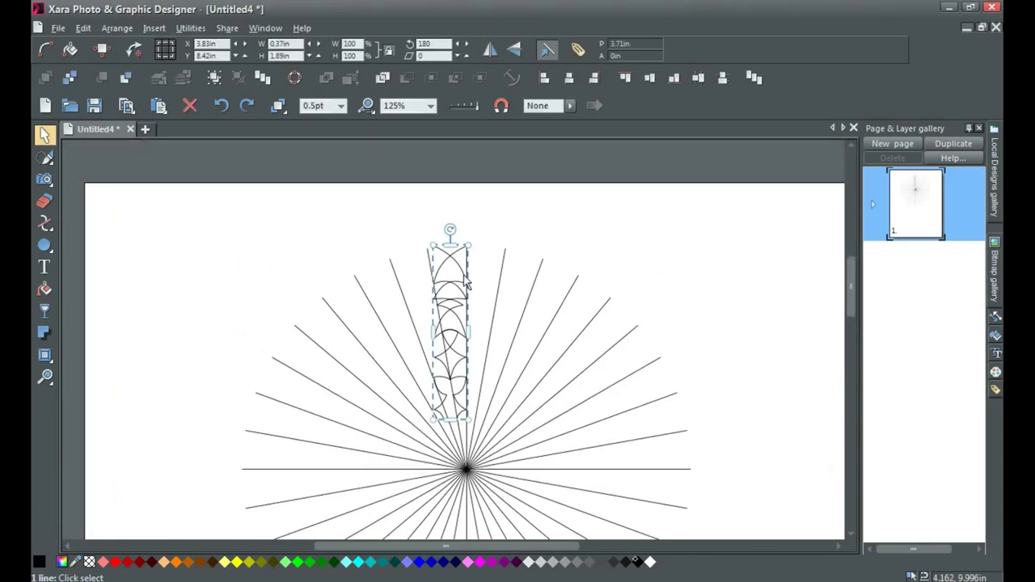
pyautogui.scroll(2, 464, 257)
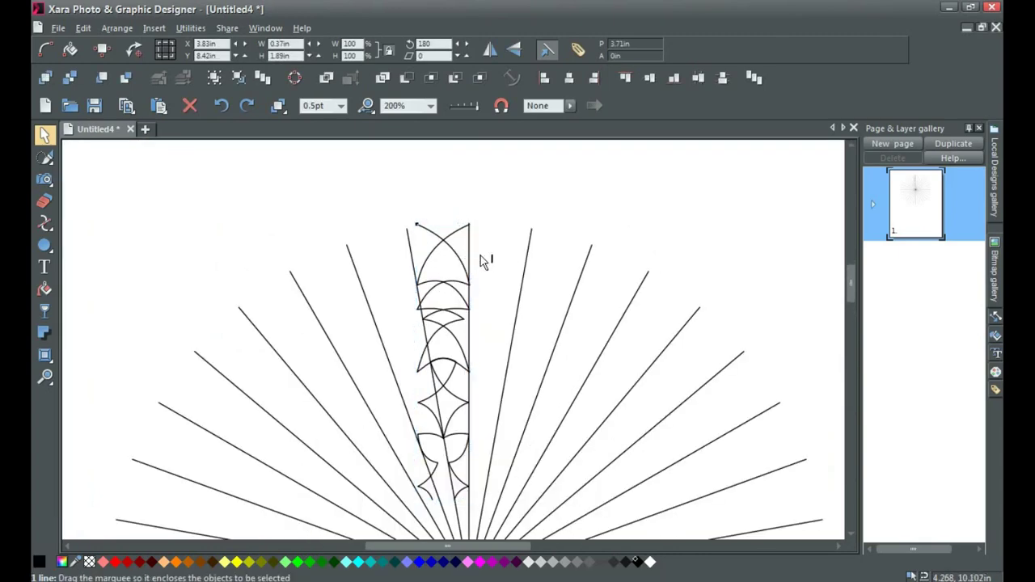
# Step: Move the flipped strip right of the vertical spoke and select both strips
pyautogui.moveTo(475, 268); pyautogui.dragTo(512, 260)
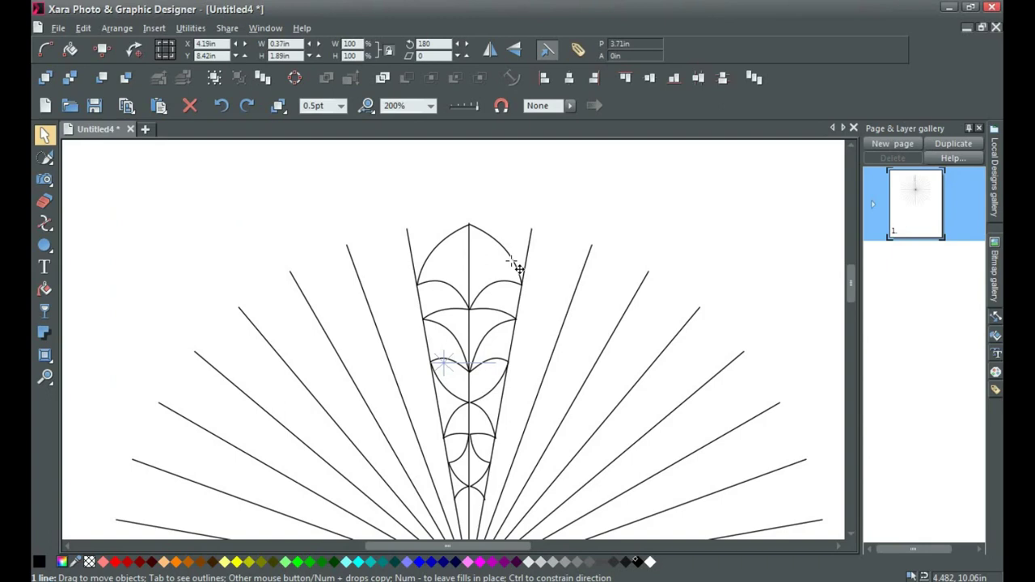
pyautogui.moveTo(511, 260); pyautogui.dragTo(513, 261)
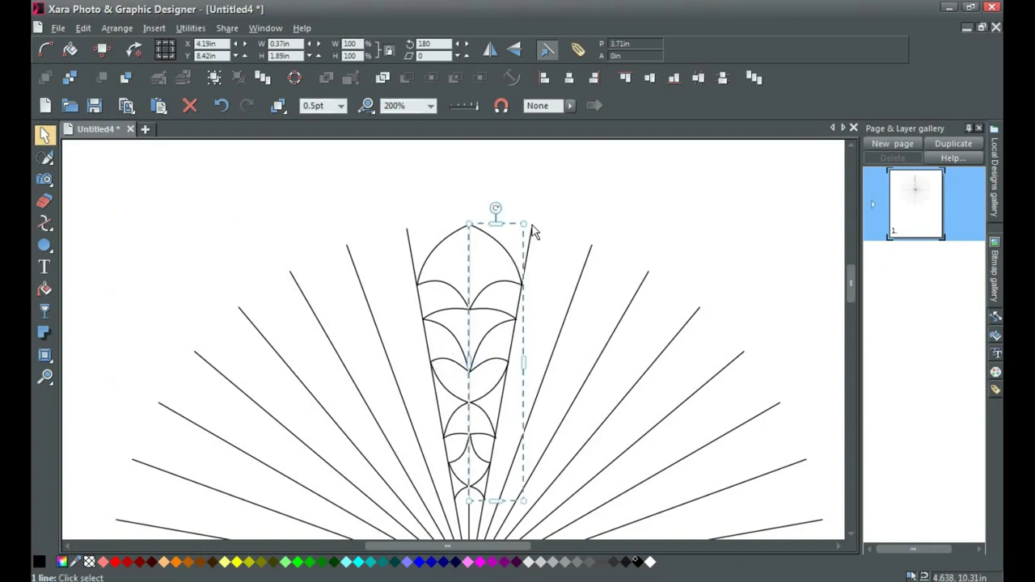
pyautogui.scroll(-2, 520, 247)
pyautogui.moveTo(404, 190); pyautogui.dragTo(550, 430)
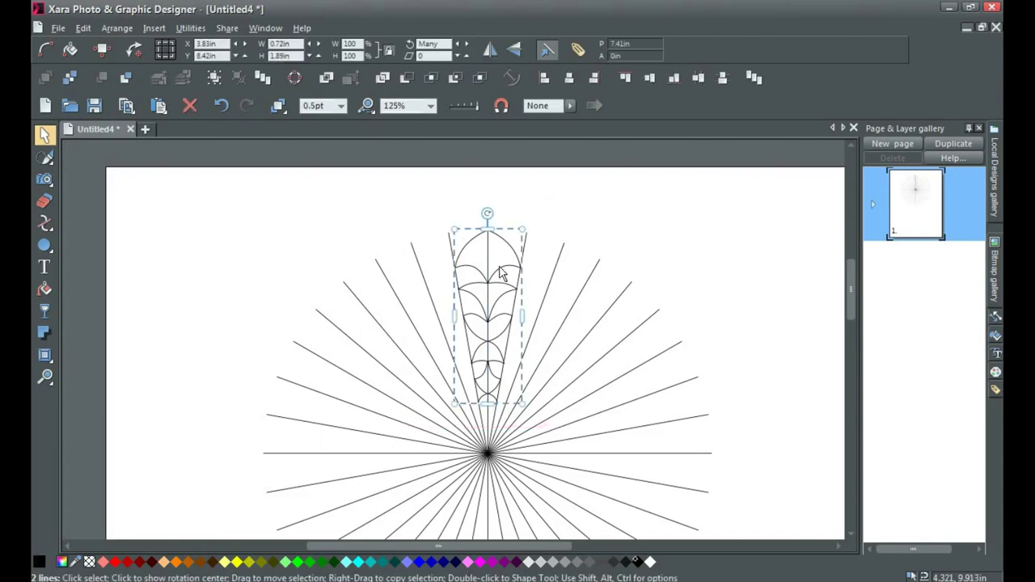
# Step: Group both strips into one petal and set its rotation centre on the starburst hub
pyautogui.rightClick(499, 274)
pyautogui.click(532, 497)
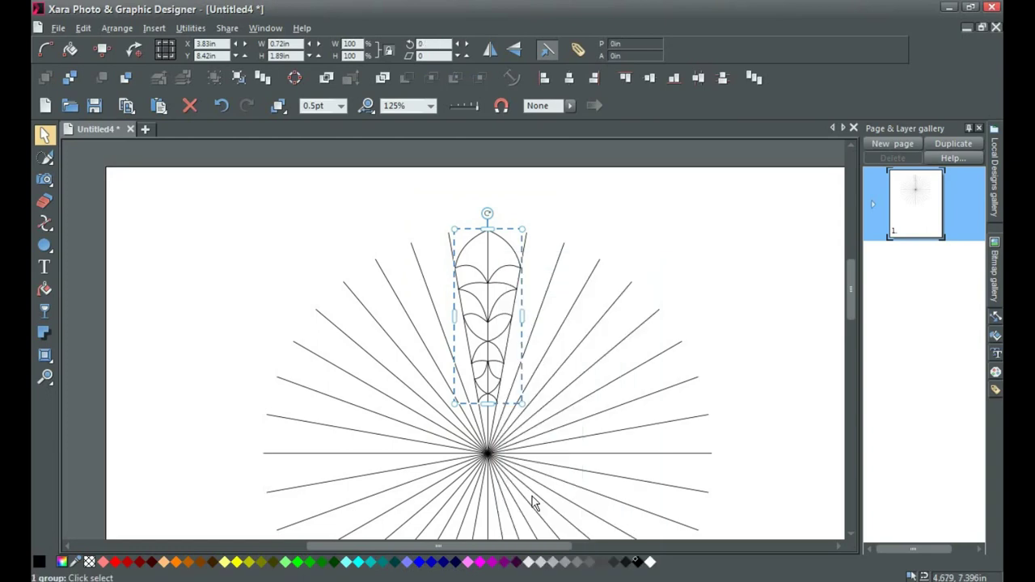
pyautogui.click(505, 284)
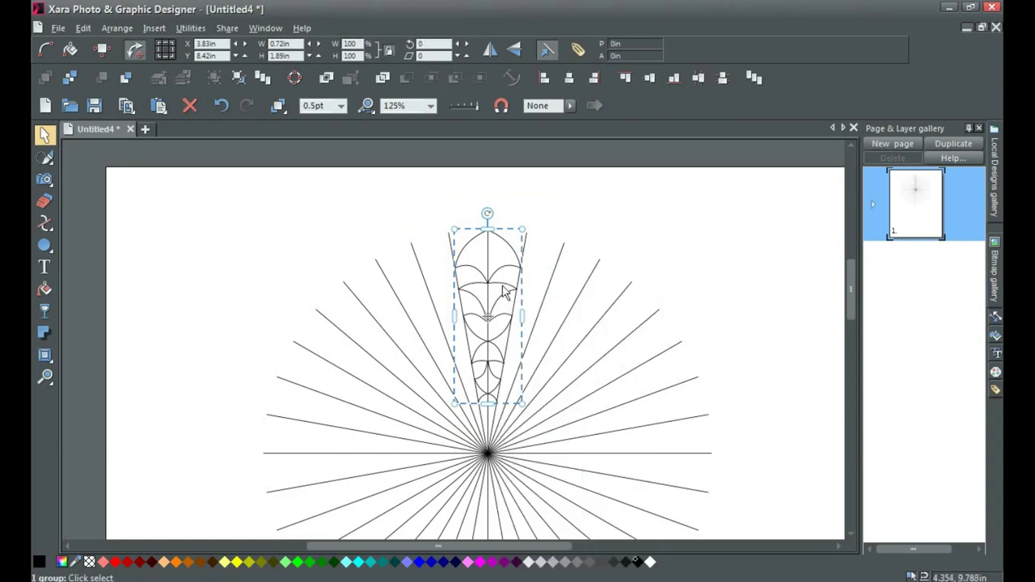
pyautogui.keyDown('ctrl'); pyautogui.scroll(2, 486, 477); pyautogui.keyUp('ctrl')
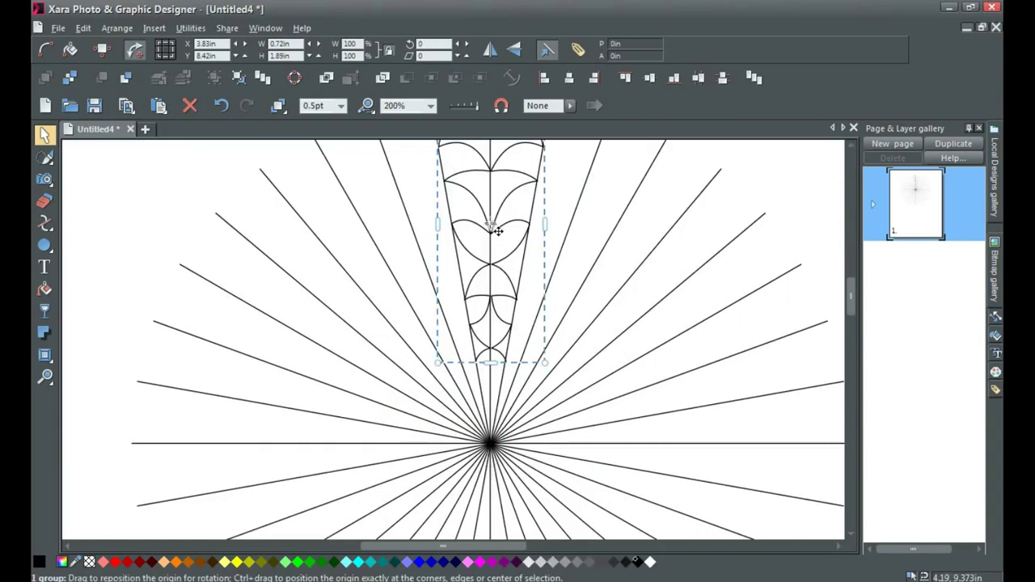
pyautogui.moveTo(499, 273); pyautogui.dragTo(491, 443)
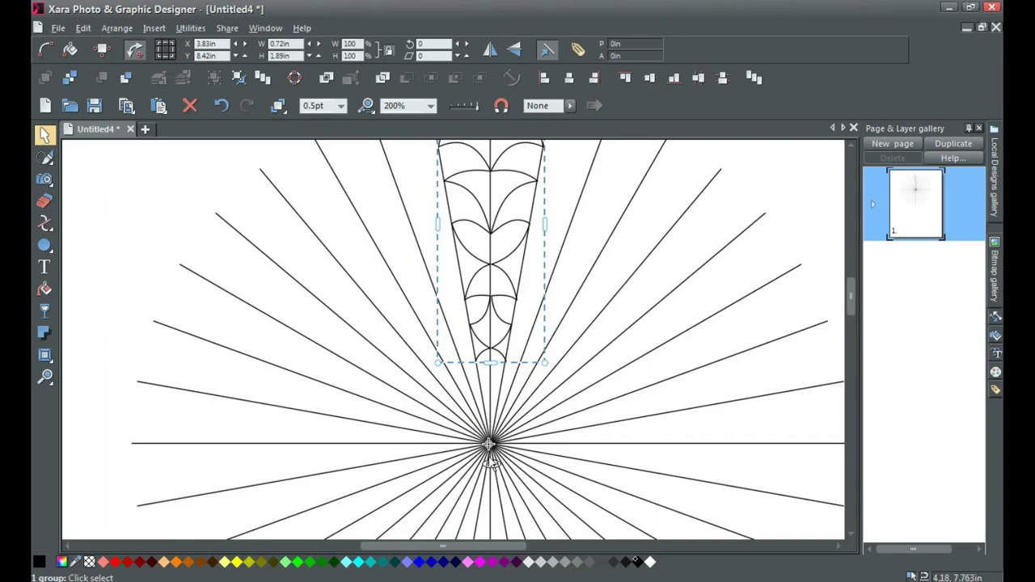
pyautogui.keyDown('ctrl'); pyautogui.scroll(3, 491, 450); pyautogui.keyUp('ctrl')
pyautogui.keyDown('ctrl'); pyautogui.scroll(3, 491, 424); pyautogui.keyUp('ctrl')
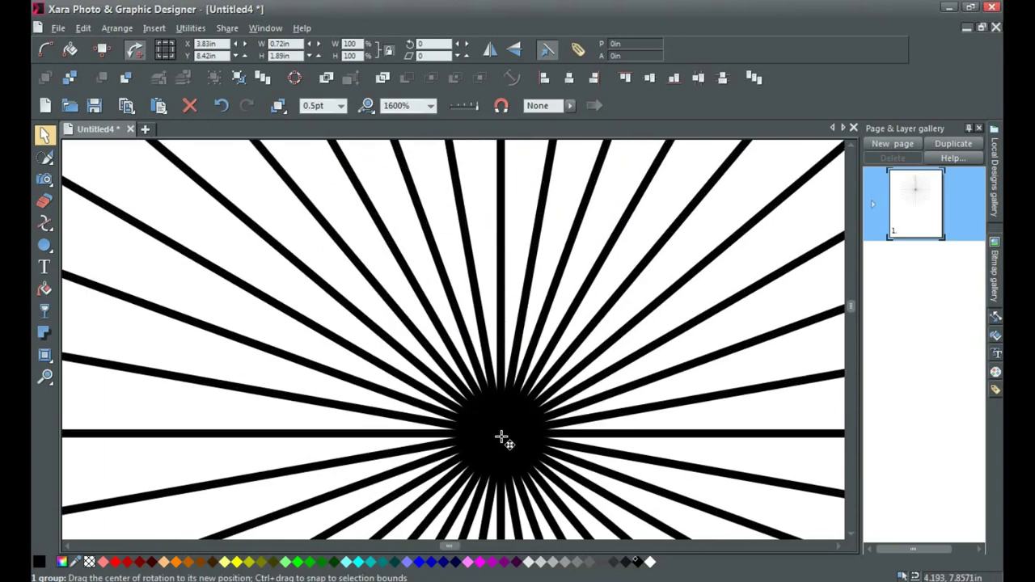
pyautogui.keyDown('ctrl'); pyautogui.scroll(-4, 502, 437); pyautogui.keyUp('ctrl')
pyautogui.keyDown('ctrl'); pyautogui.scroll(-4, 512, 369); pyautogui.keyUp('ctrl')
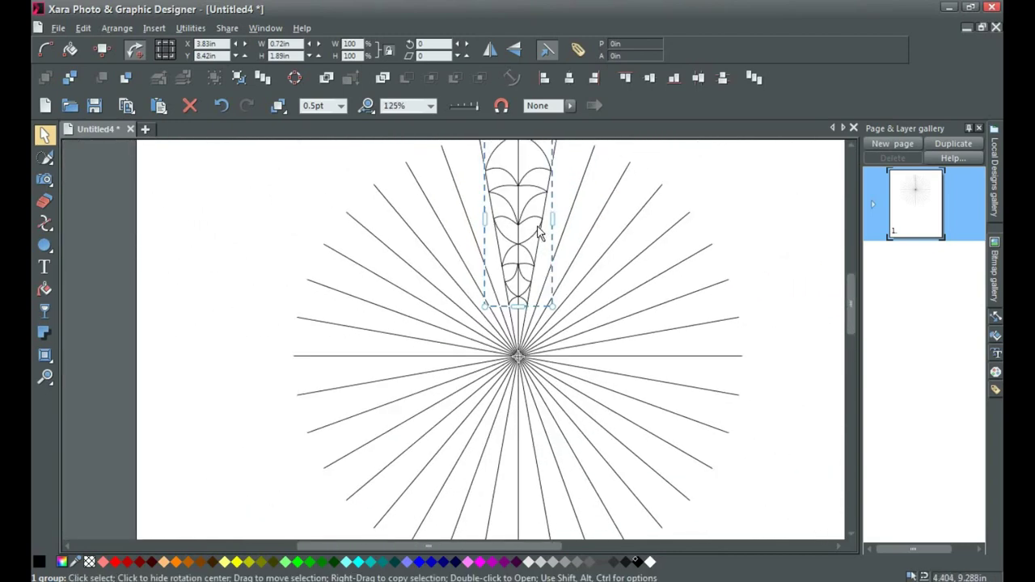
pyautogui.scroll(2, 540, 233)
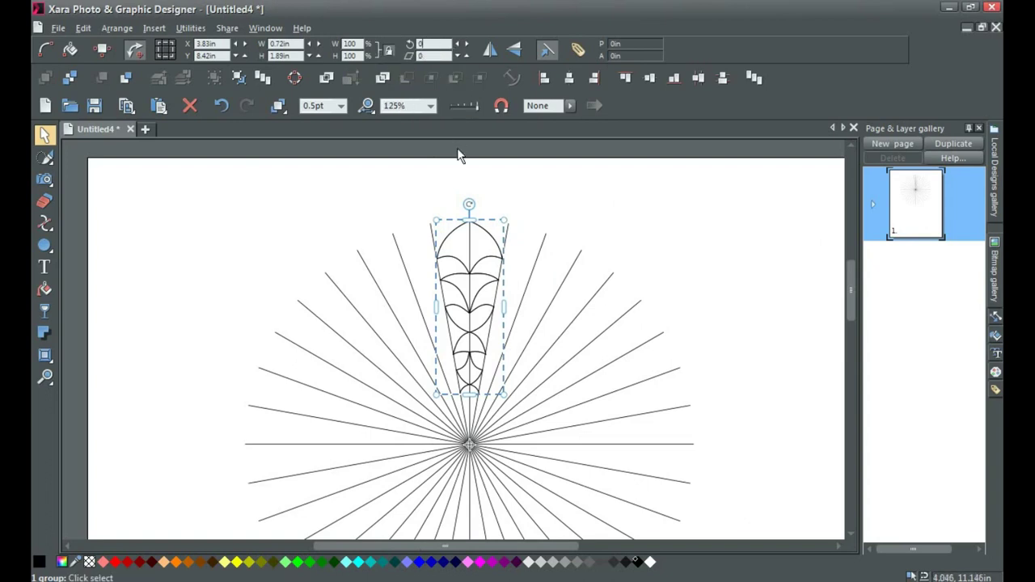
# Step: Rotate wedge copies to -20° and -40° around the centre
pyautogui.click(421, 44)
pyautogui.write('20')
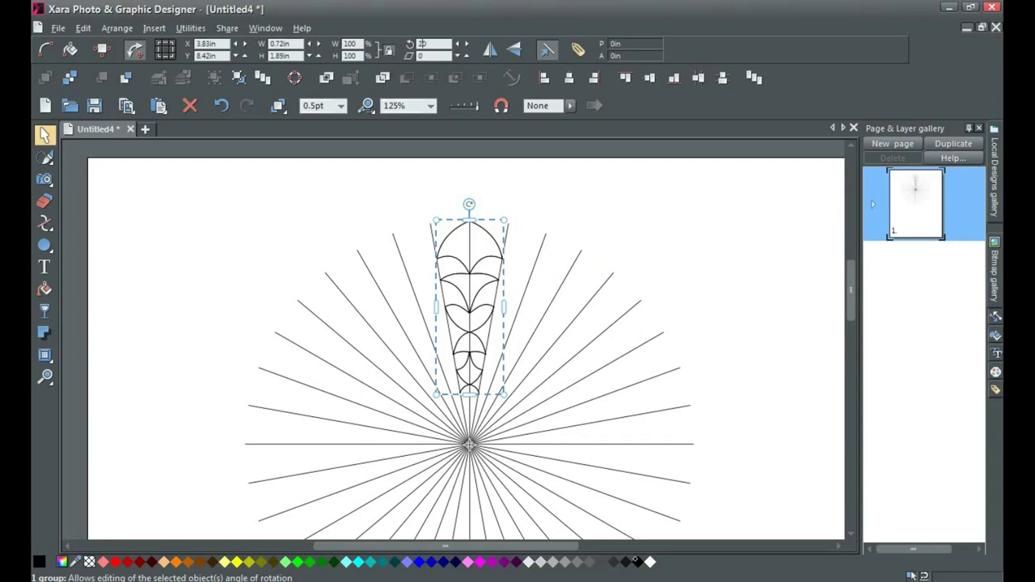
pyautogui.press('Return')
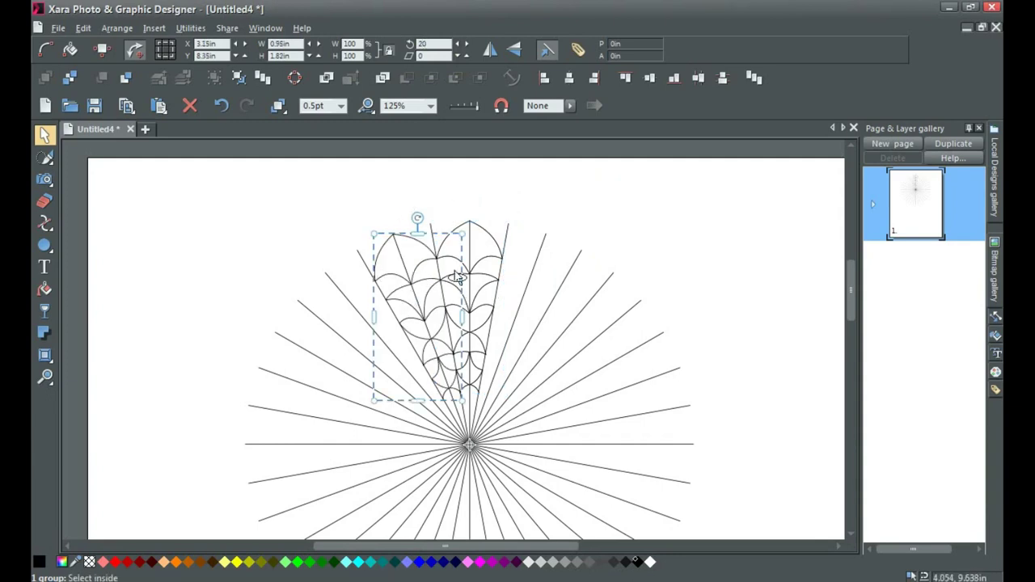
pyautogui.hotkey('ctrl', 'z')
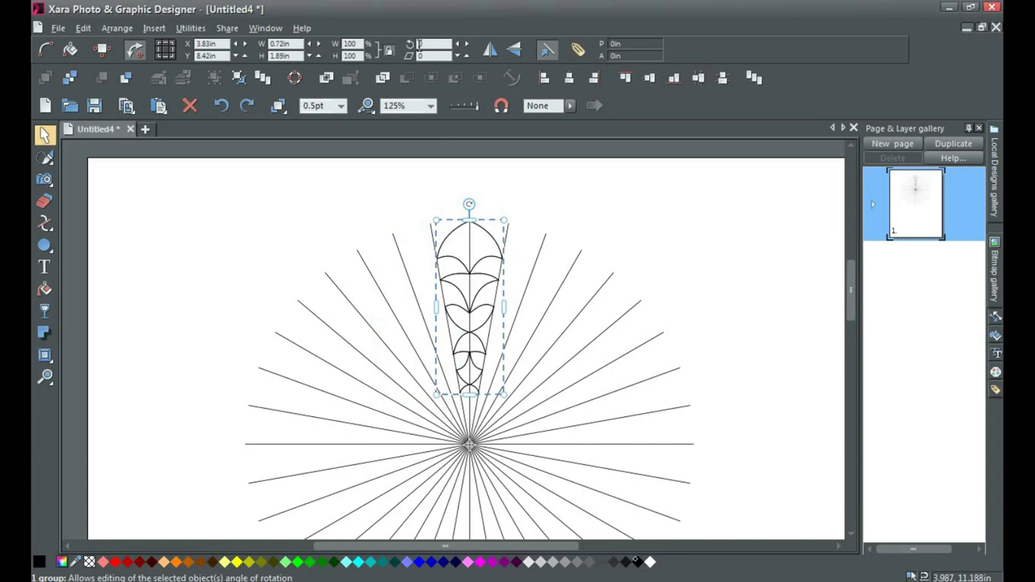
pyautogui.write('20')
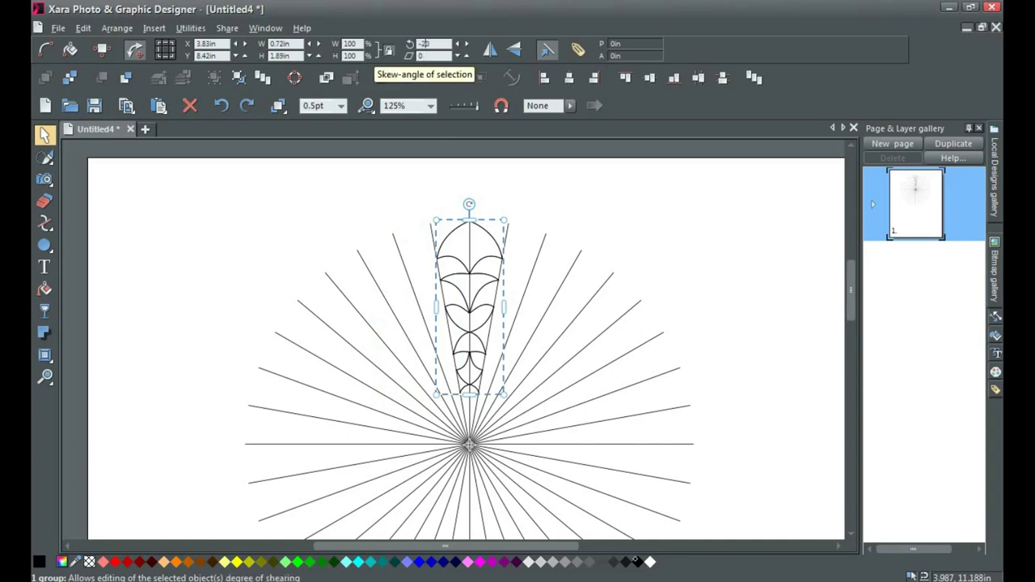
pyautogui.press('Return')
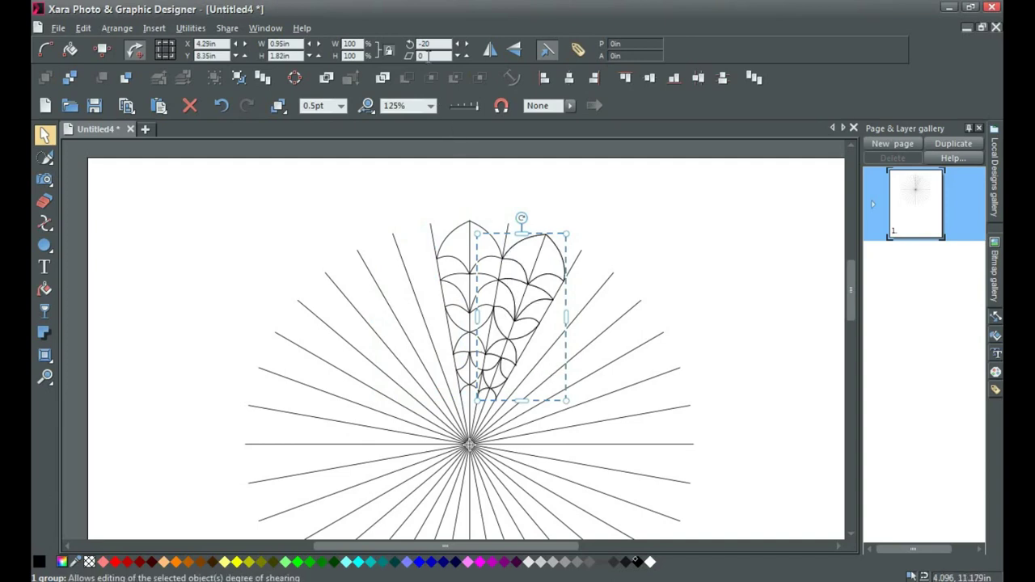
pyautogui.write('-40')
pyautogui.press('Return')
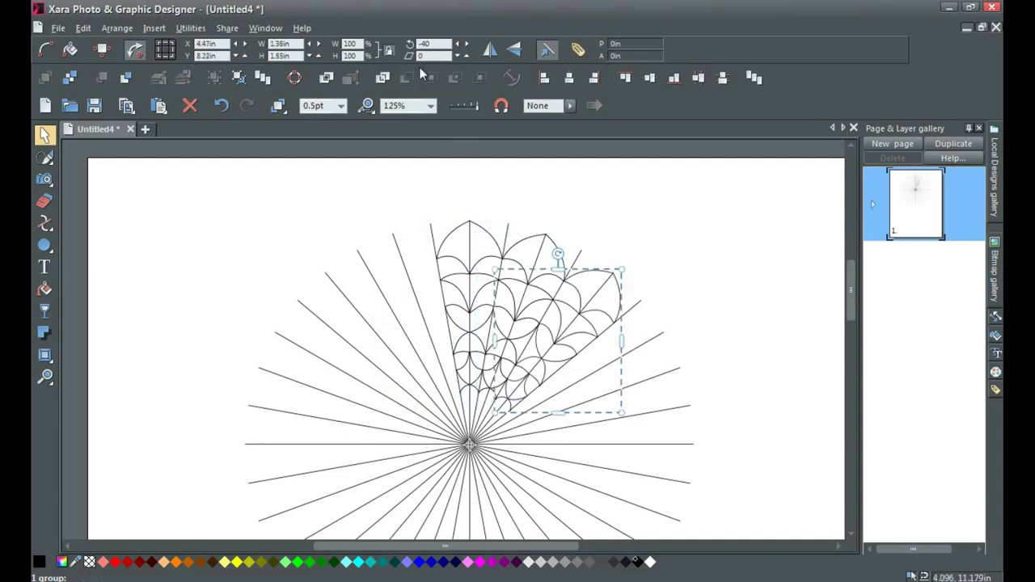
pyautogui.scroll(-1, 407, 293)
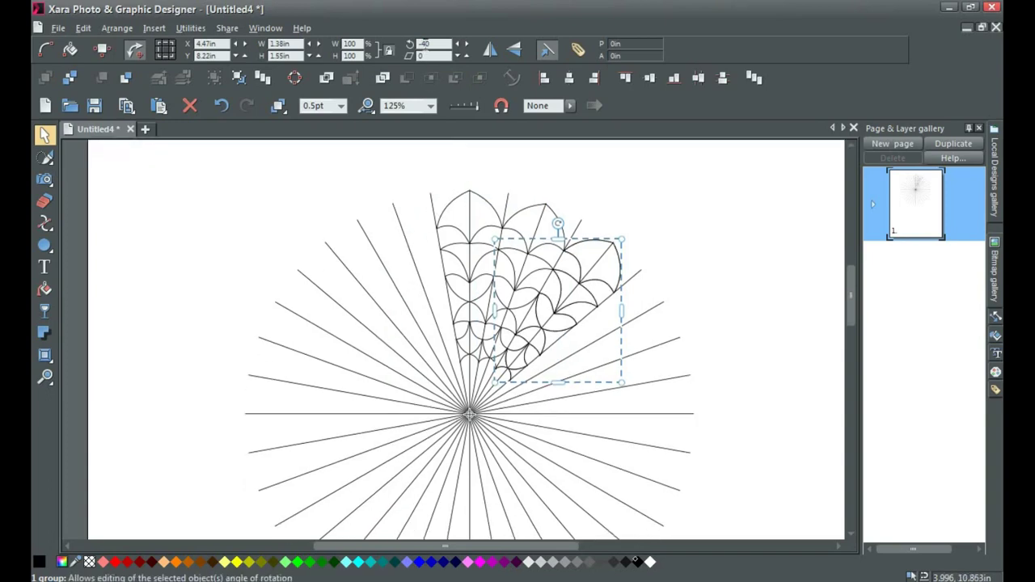
# Step: Rotate further wedge copies to -80° and -100°
pyautogui.write('-80')
pyautogui.press('Return')
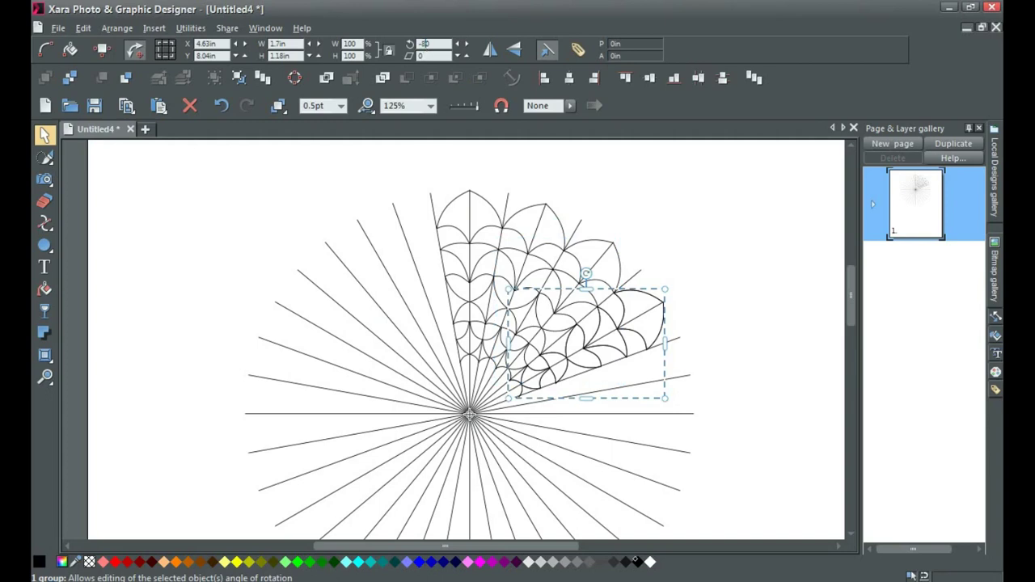
pyautogui.write('0')
pyautogui.press('Return')
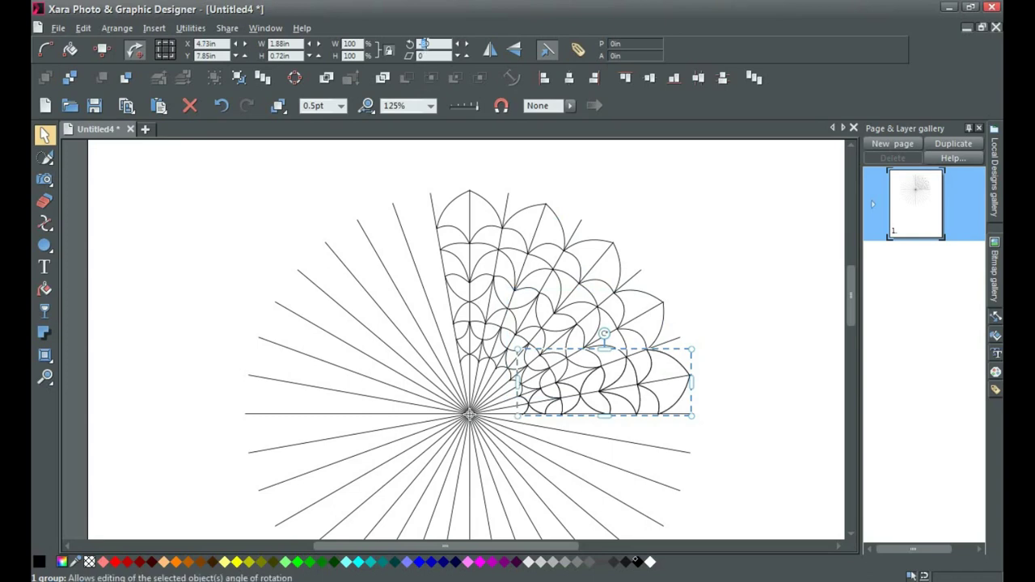
pyautogui.press('Return')
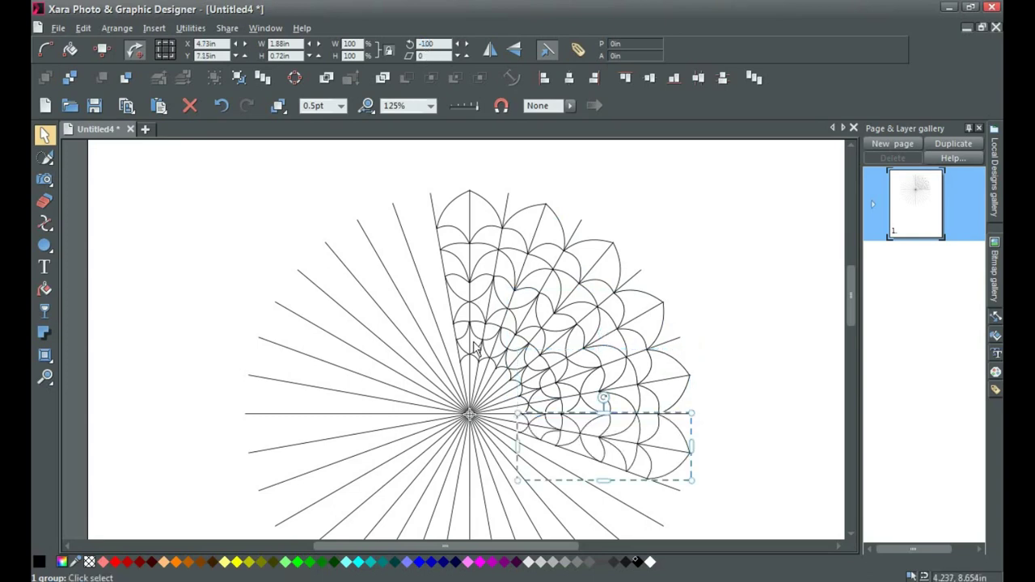
# Step: Rotate wedge copies to -120° and -140° in the lower right
pyautogui.scroll(-3, 488, 334)
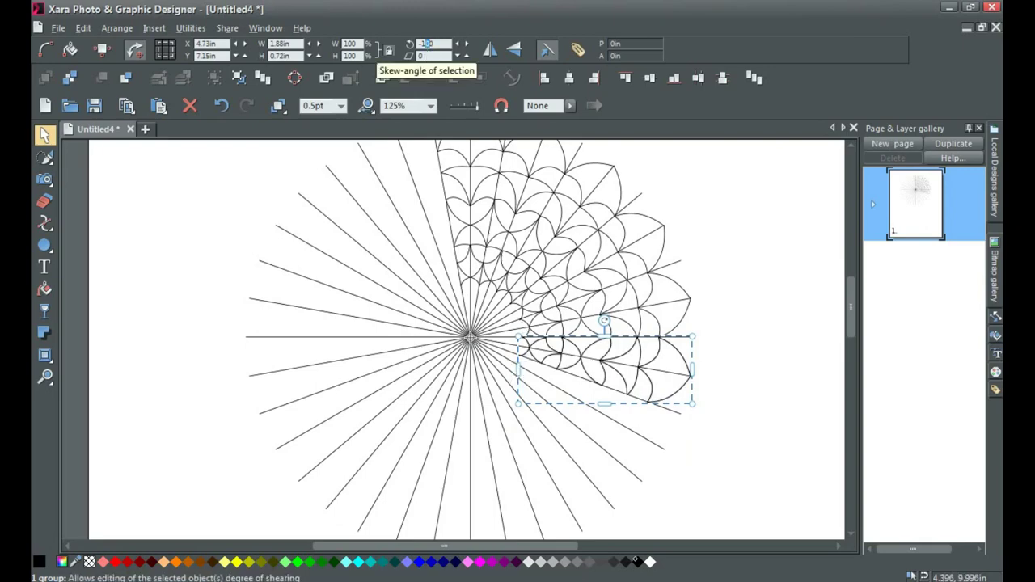
pyautogui.write('-120')
pyautogui.press('Return')
pyautogui.scroll(-2, 435, 331)
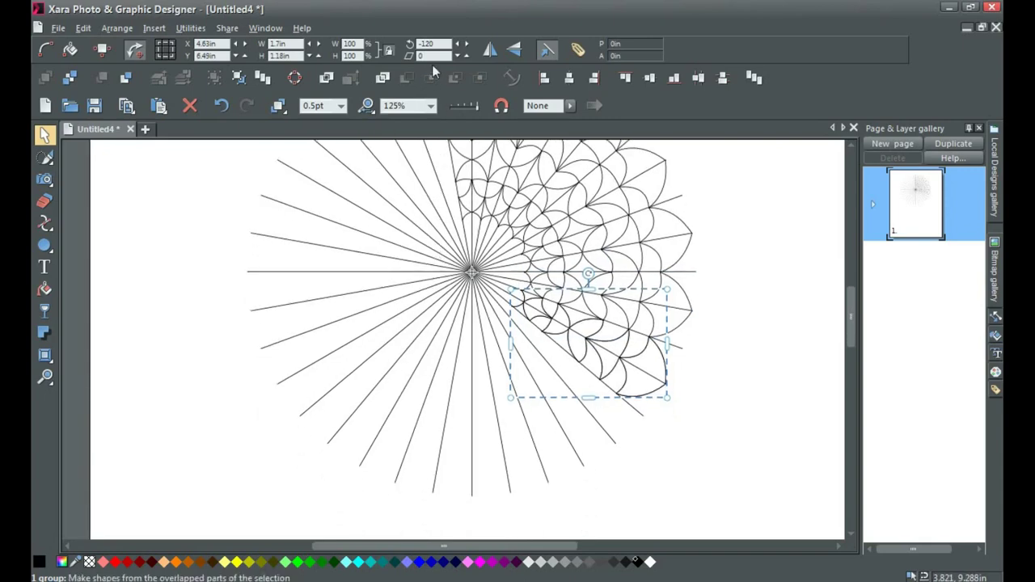
pyautogui.click(426, 43)
pyautogui.write('-140')
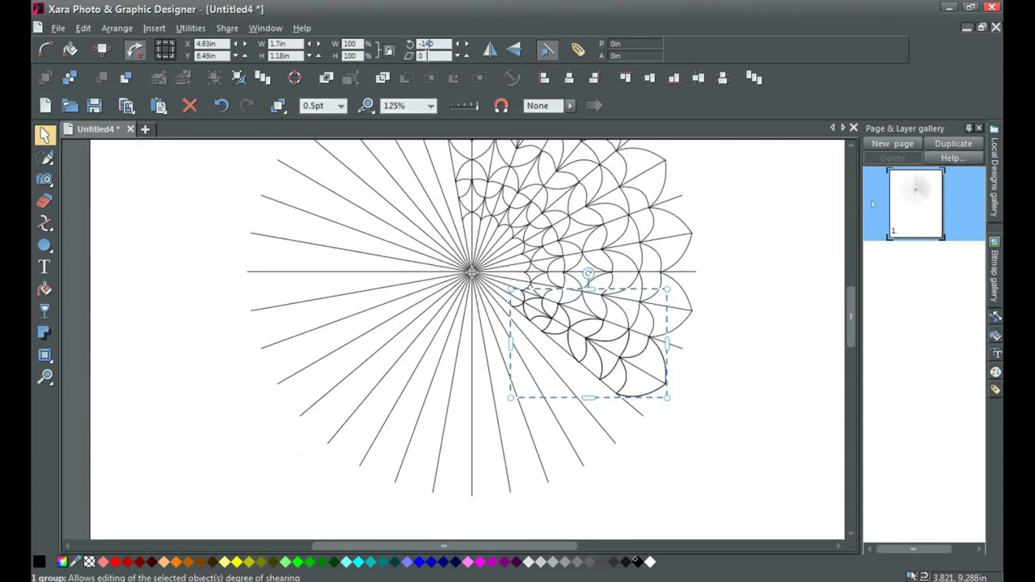
pyautogui.press('Return')
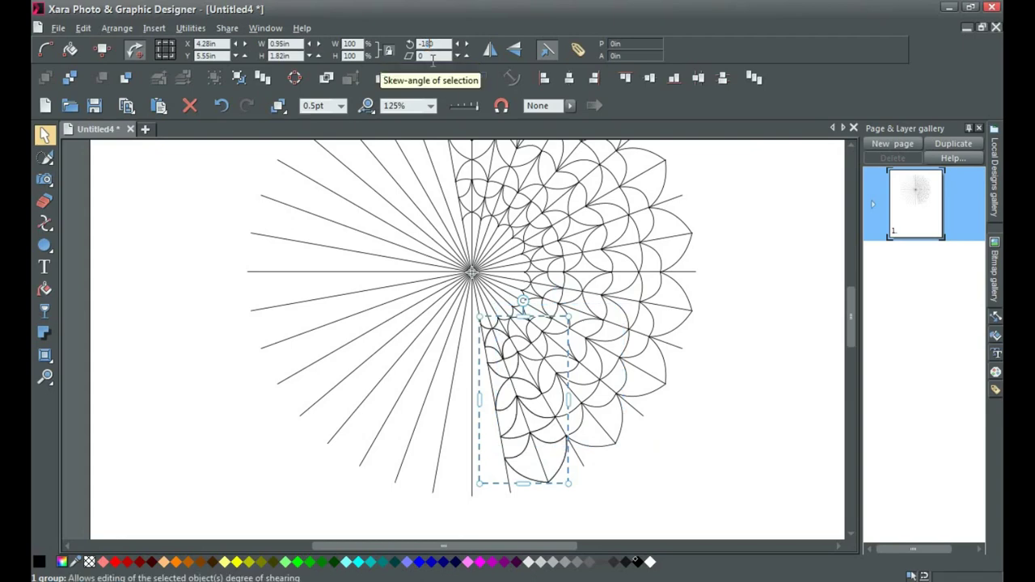
# Step: Rotate wedge copies to 180°, 160° and 140° past the bottom
pyautogui.press('Return')
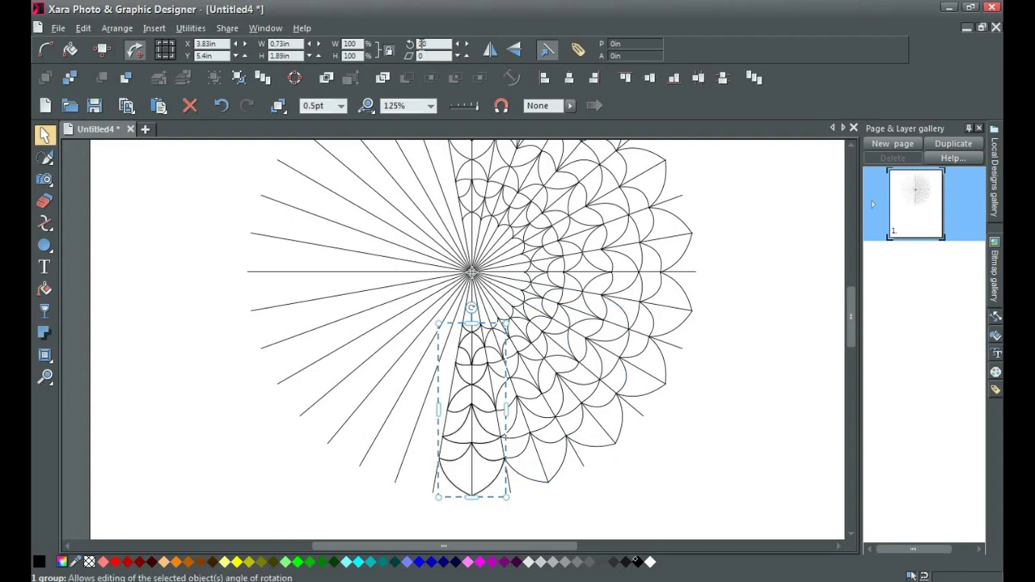
pyautogui.press('Return')
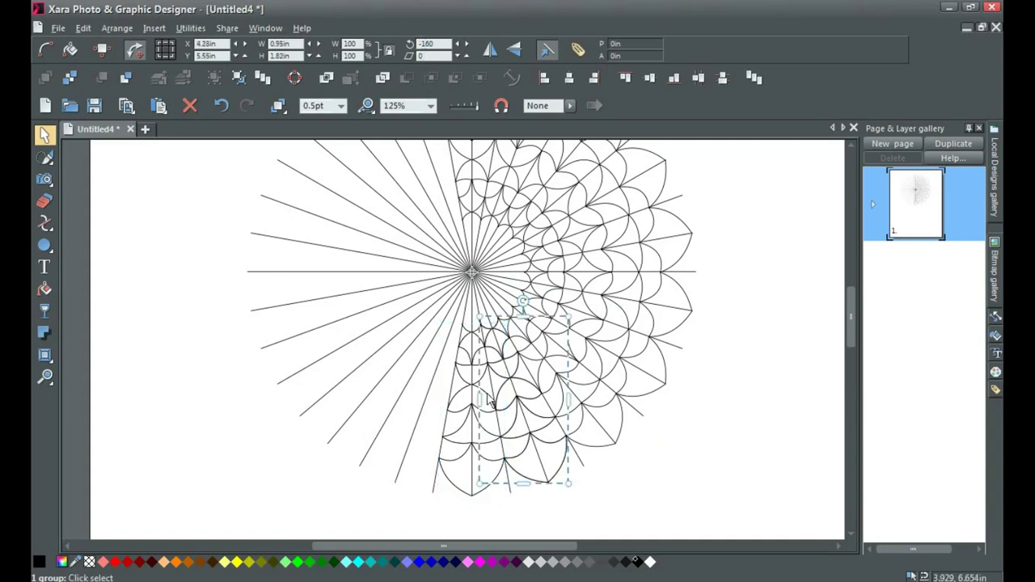
pyautogui.hotkey('ctrl', 'z')
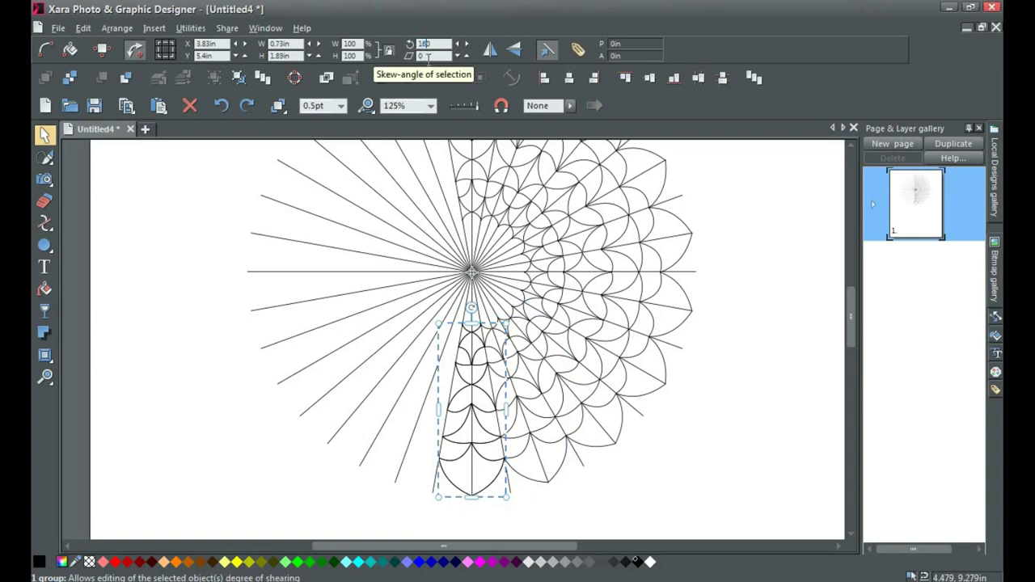
pyautogui.press('Return')
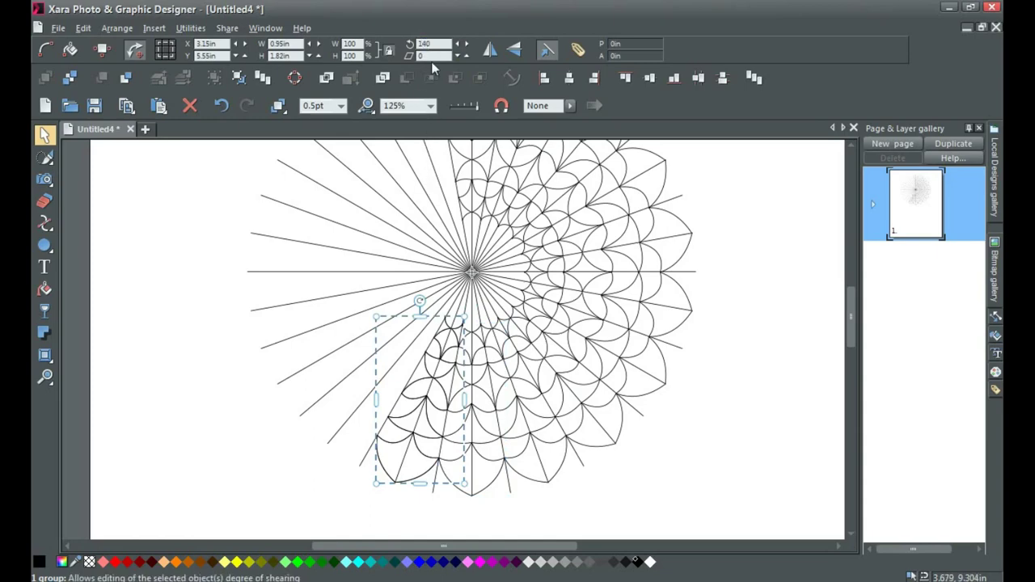
pyautogui.press('Return')
pyautogui.moveTo(427, 273); pyautogui.dragTo(478, 343)
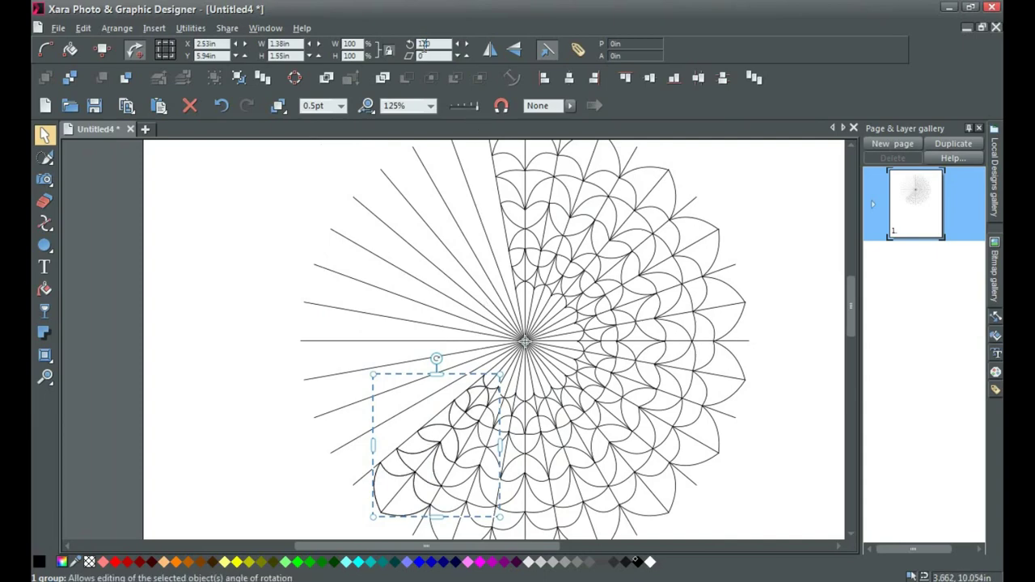
# Step: Rotate more copies up the left side at 100°, 80° and beyond
pyautogui.press('Return')
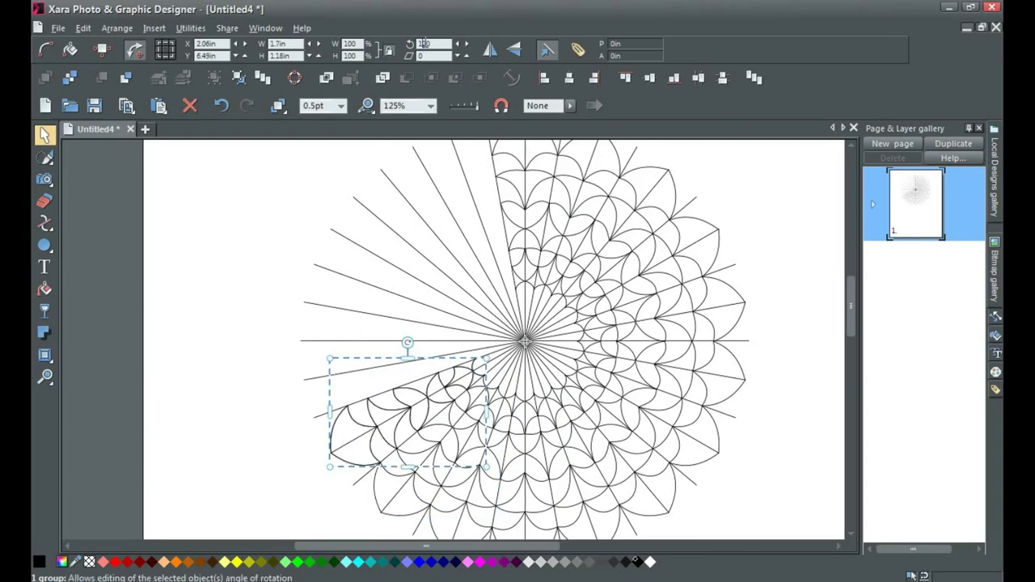
pyautogui.write('100')
pyautogui.press('Return')
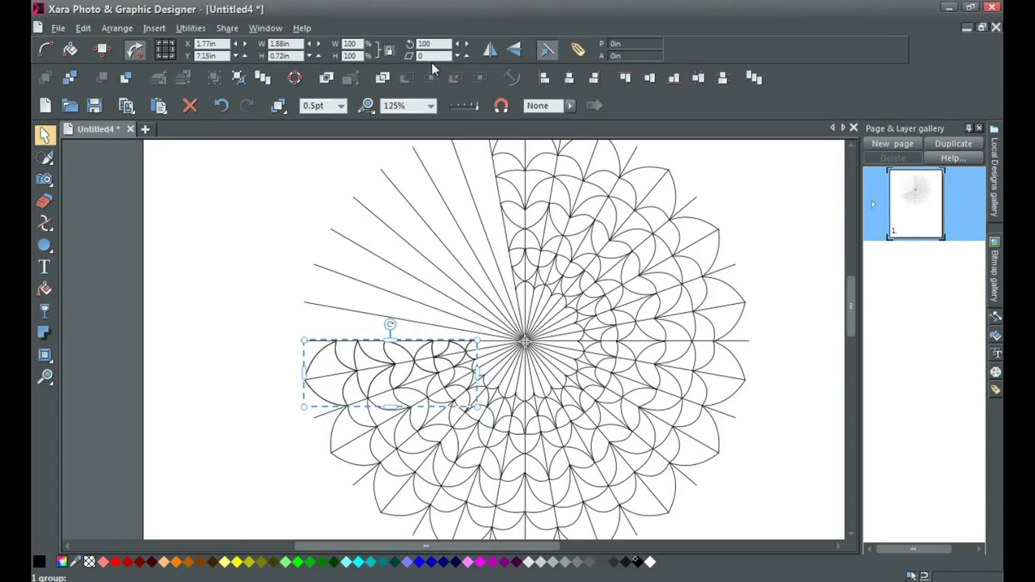
pyautogui.click(420, 44)
pyautogui.press('Return')
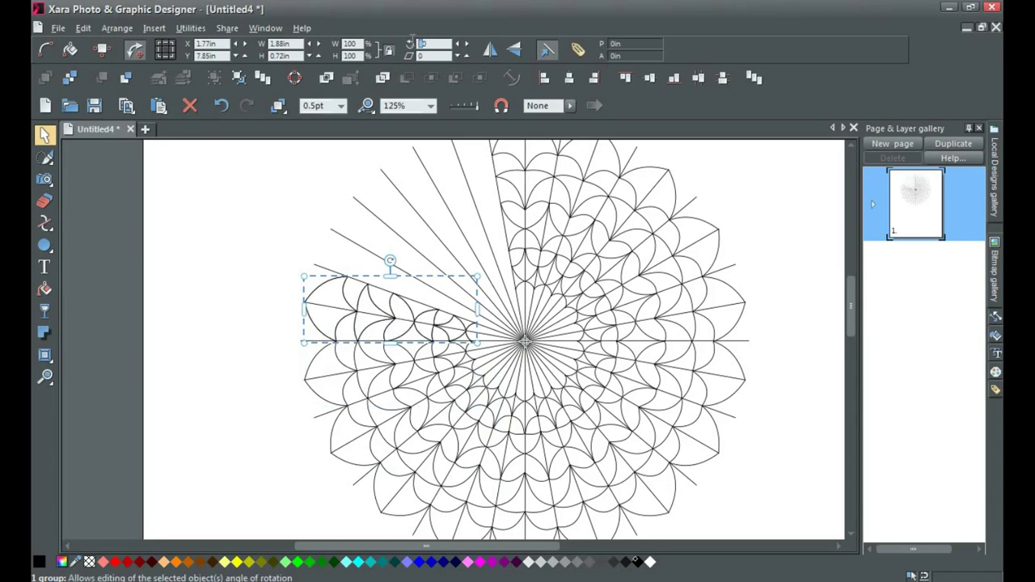
pyautogui.press('Return')
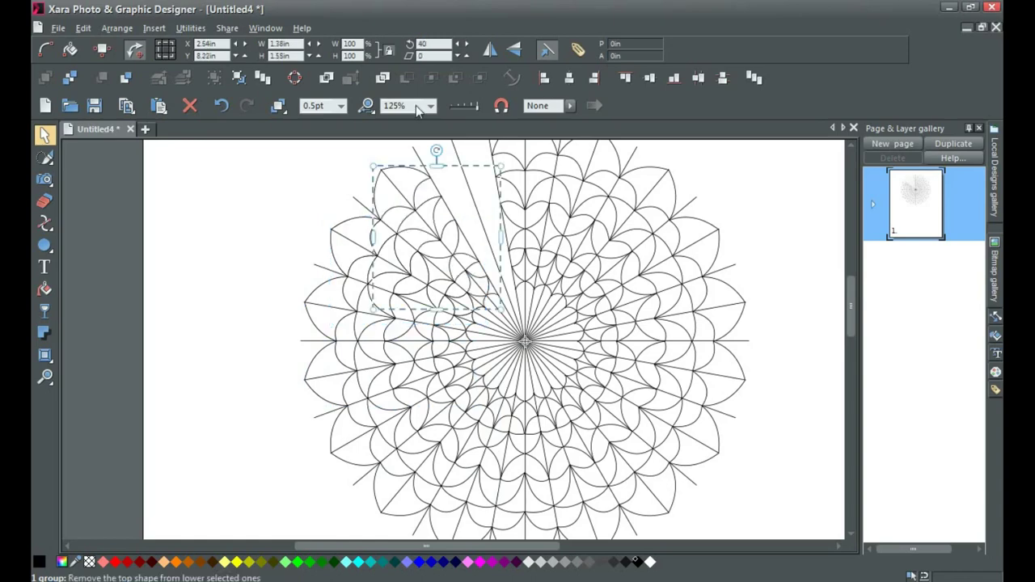
# Step: Rotate the last wedge copy at the top to close the ring
pyautogui.moveTo(429, 191); pyautogui.dragTo(430, 236)
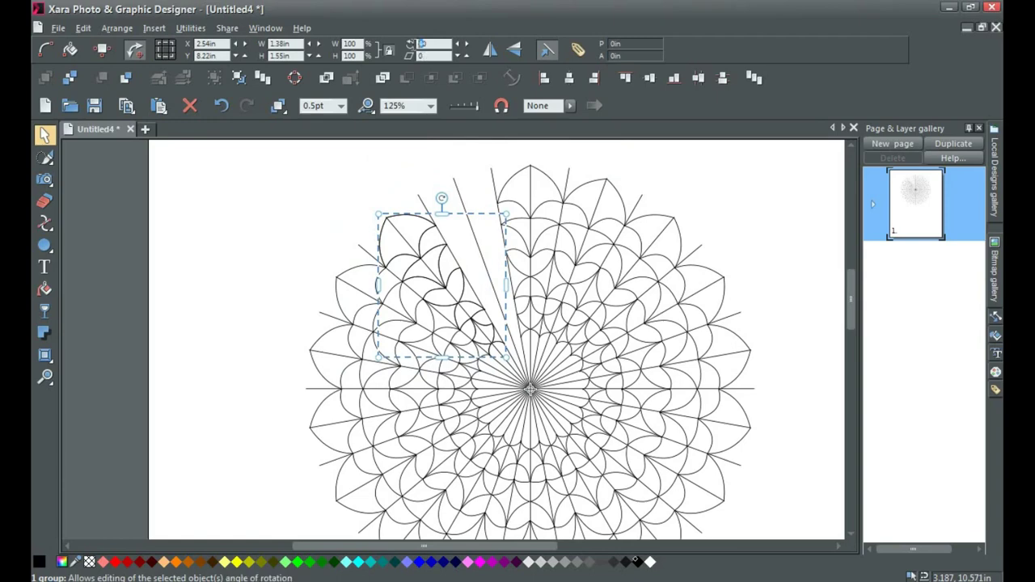
pyautogui.write('20')
pyautogui.press('Return')
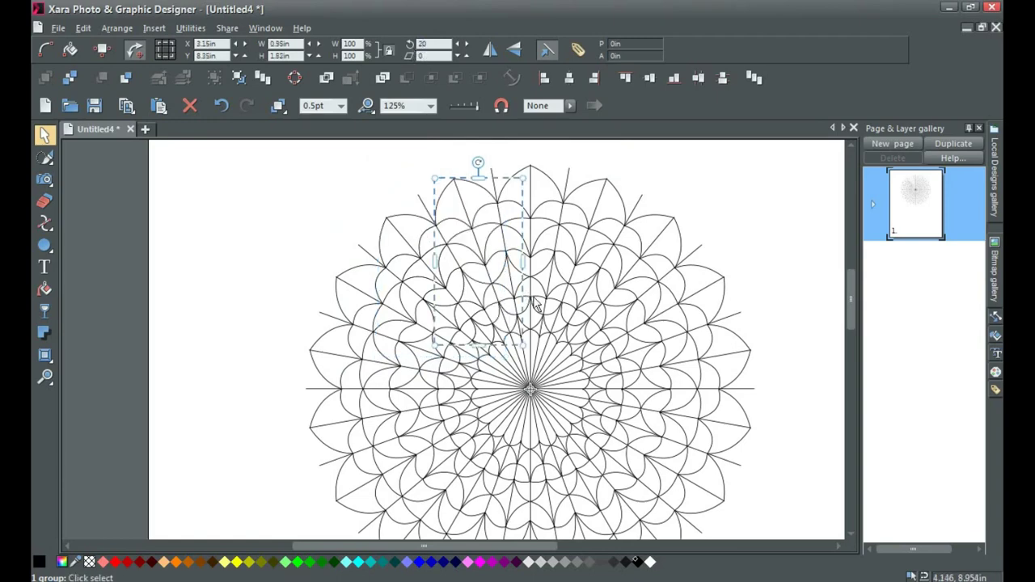
pyautogui.scroll(-2, 532, 295)
pyautogui.hscroll(2, 532, 295)
# Step: Delete the group of radial straight guide lines
pyautogui.click(726, 321)
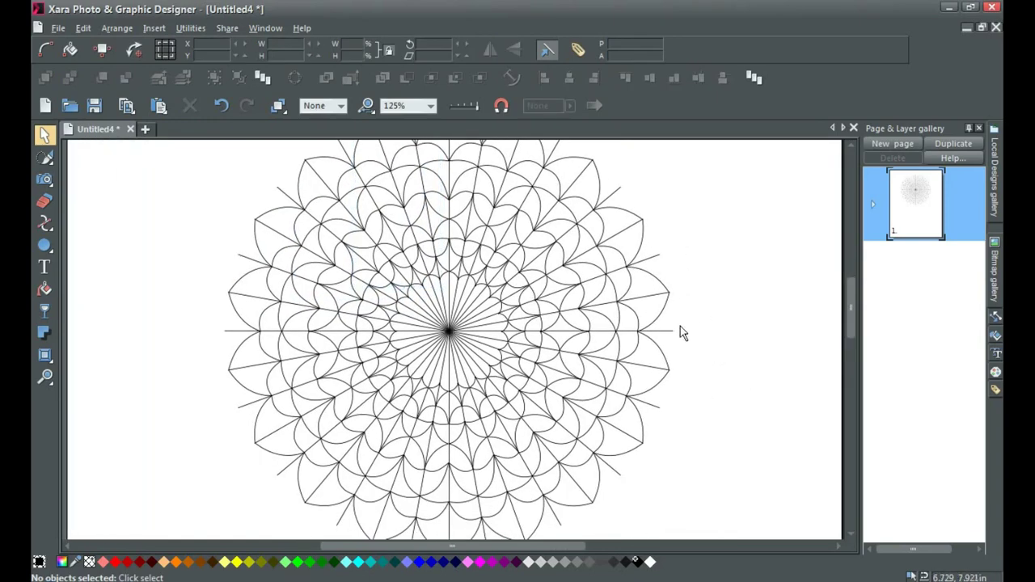
pyautogui.click(671, 330)
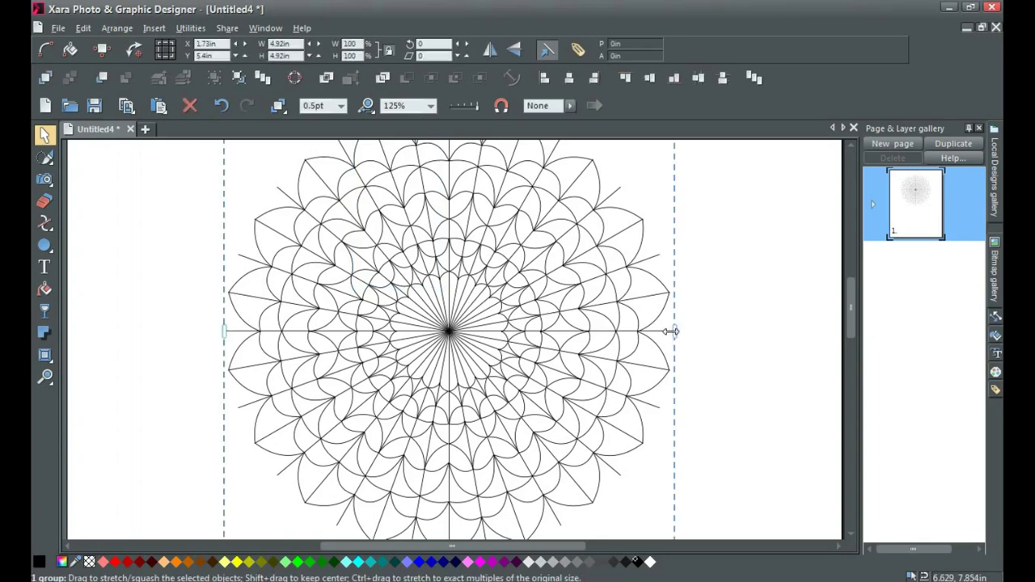
pyautogui.press('Delete')
# Step: Zoom out and marquee-select the whole mandala
pyautogui.scroll(-1, 499, 315)
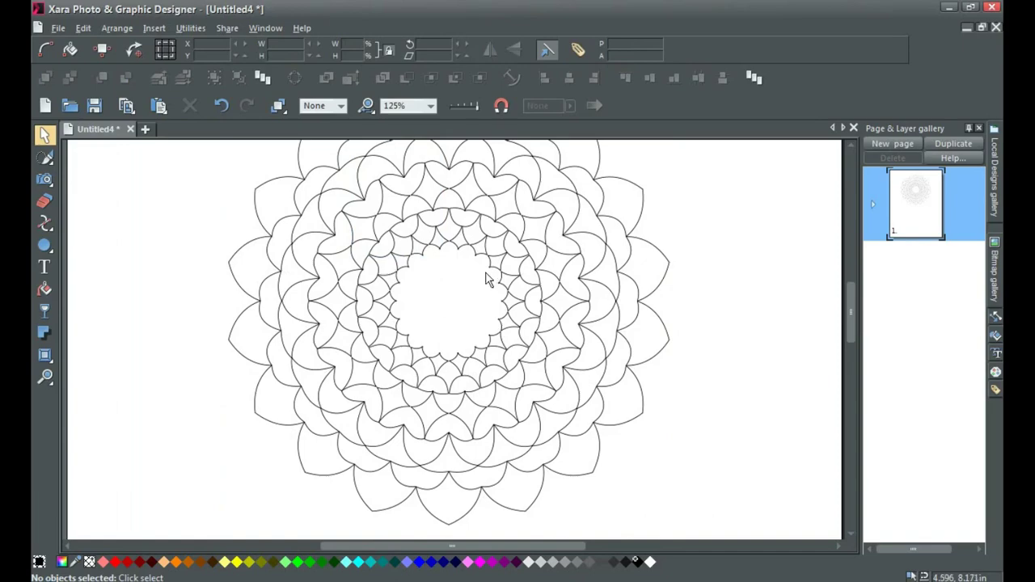
pyautogui.keyDown('ctrl'); pyautogui.scroll(5, 469, 275); pyautogui.keyUp('ctrl')
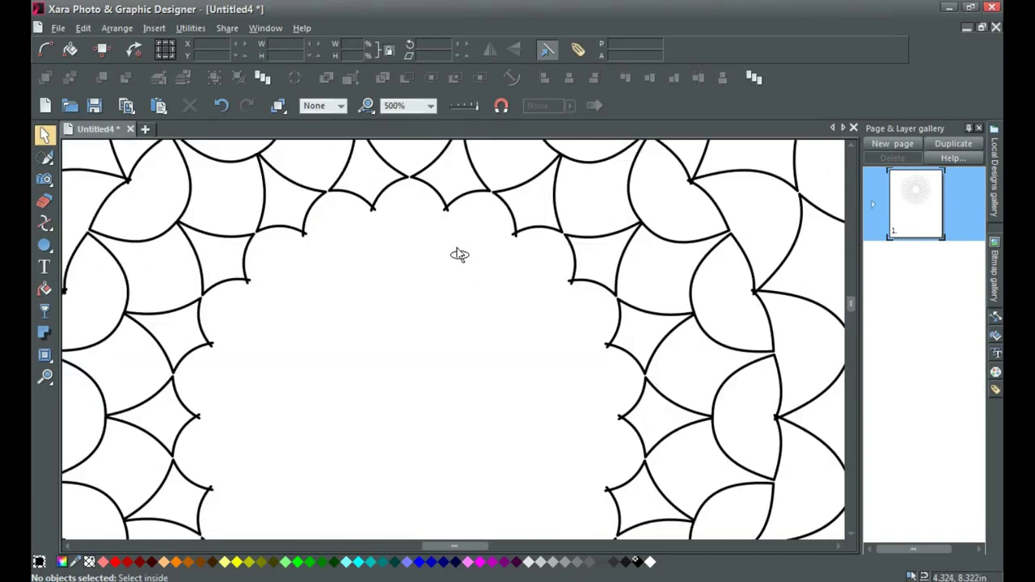
pyautogui.keyDown('ctrl'); pyautogui.scroll(-3, 457, 255); pyautogui.keyUp('ctrl')
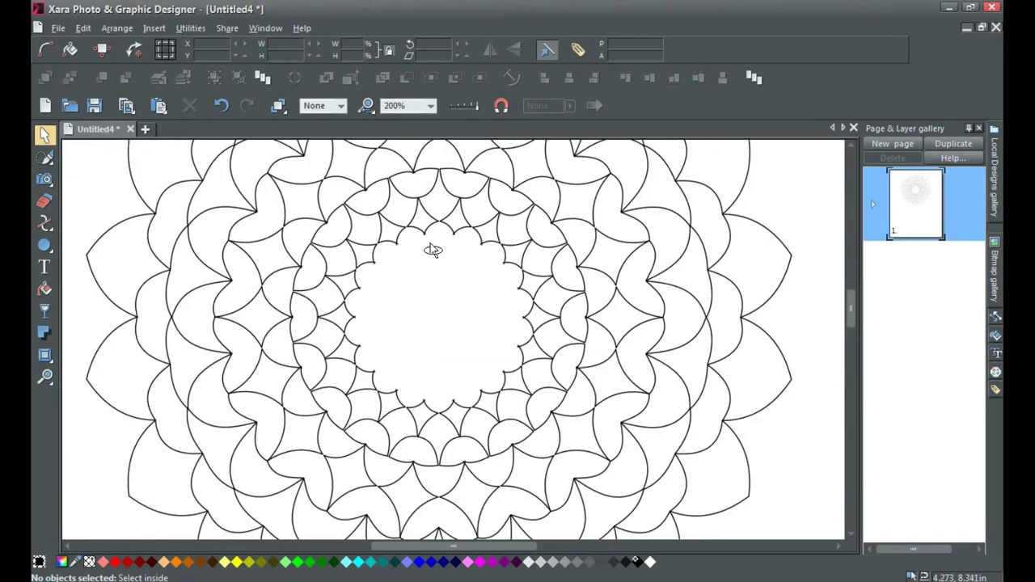
pyautogui.keyDown('ctrl'); pyautogui.scroll(-2, 331, 315); pyautogui.keyUp('ctrl')
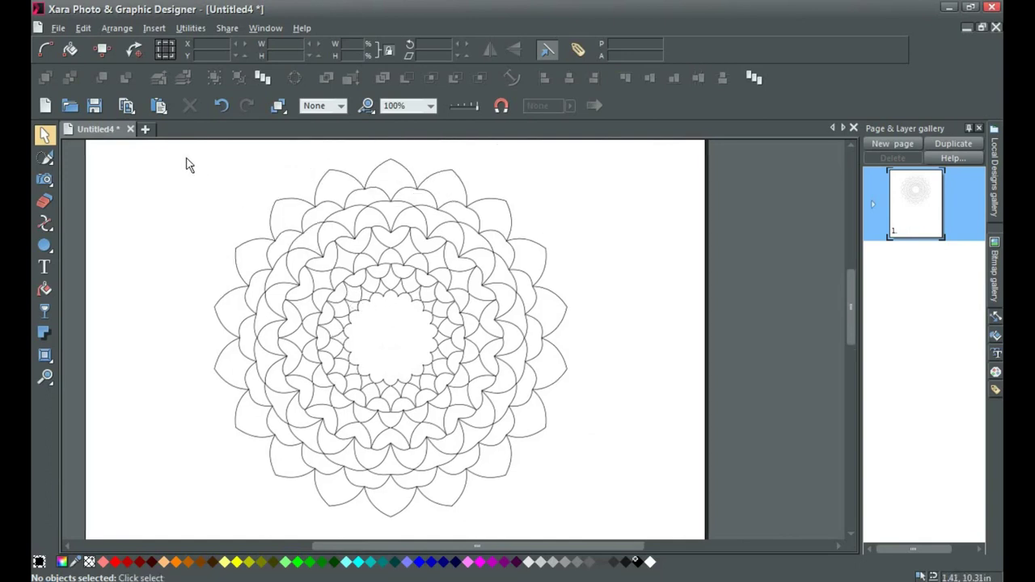
pyautogui.moveTo(180, 150); pyautogui.dragTo(619, 542)
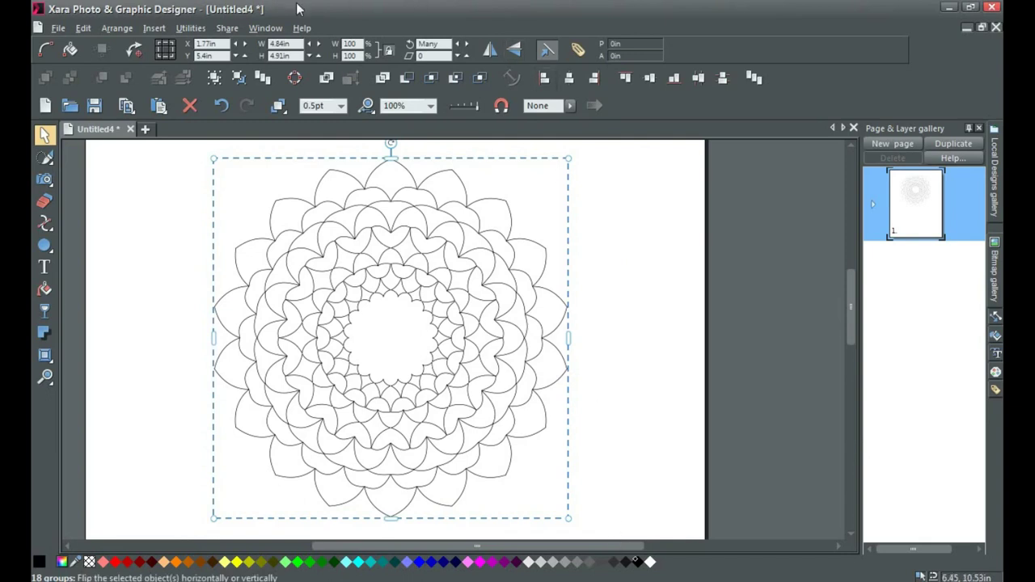
# Step: Set the outline width of all mandala shapes to 3pt
pyautogui.click(340, 106)
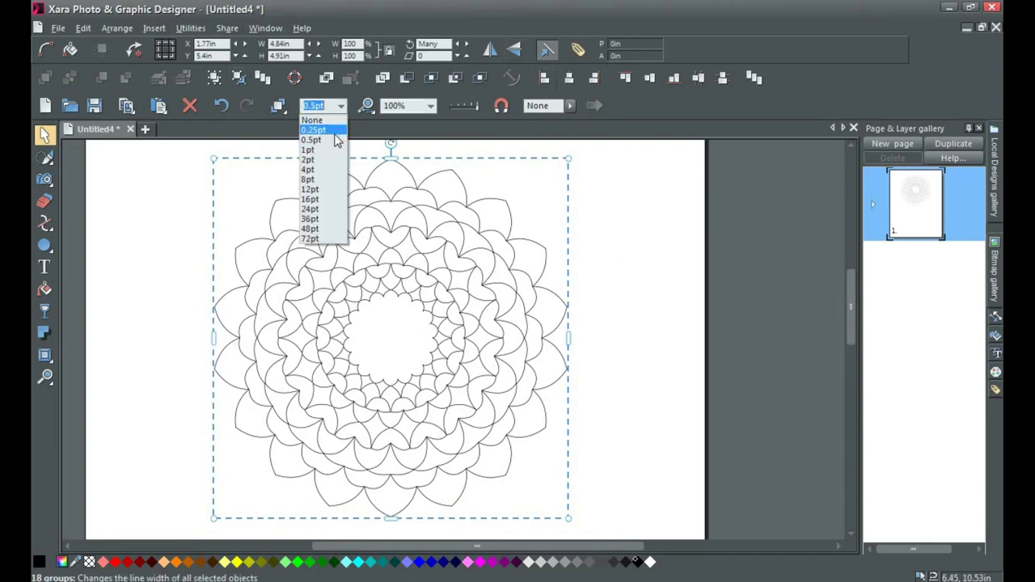
pyautogui.click(330, 151)
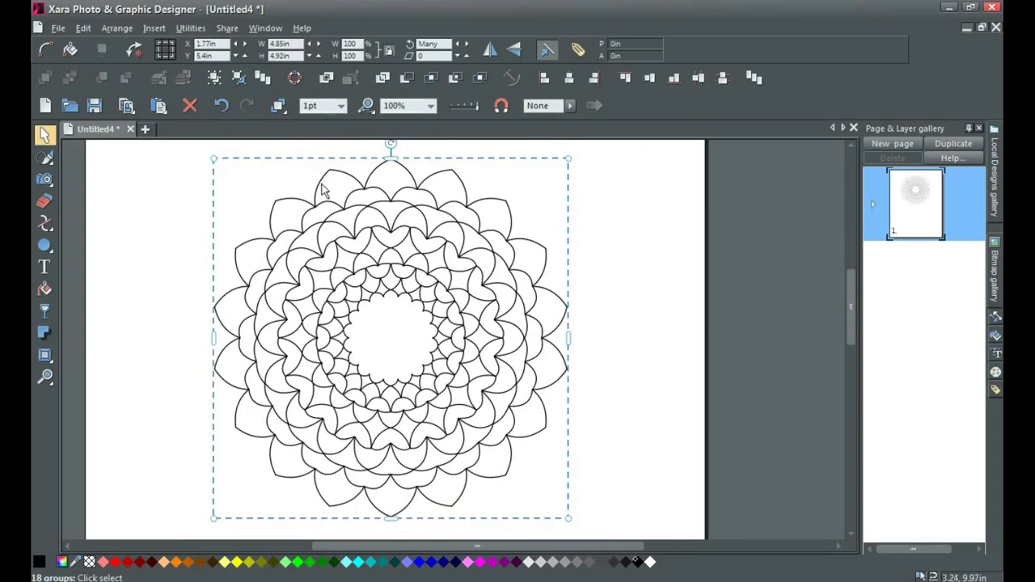
pyautogui.click(340, 106)
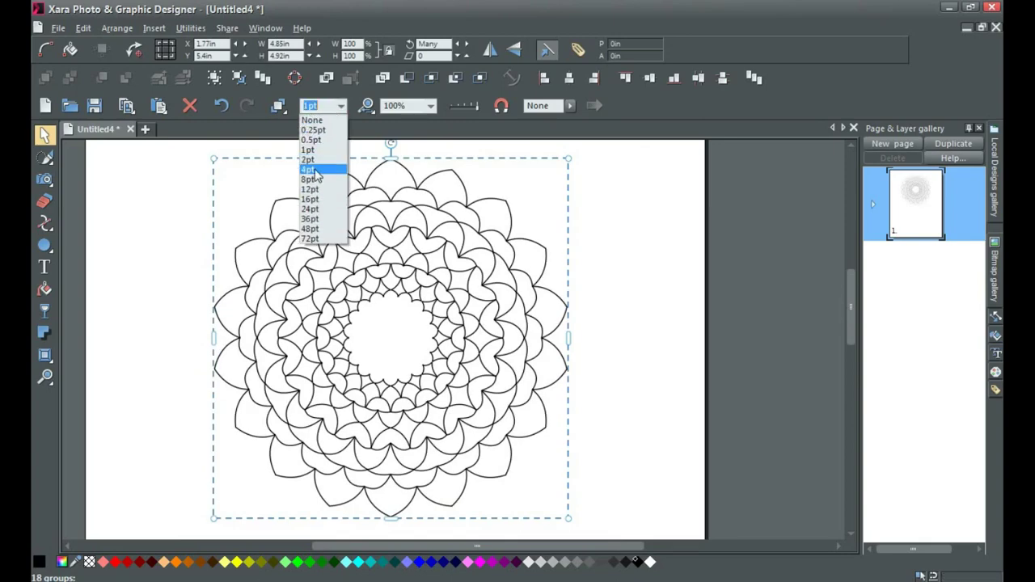
pyautogui.click(315, 170)
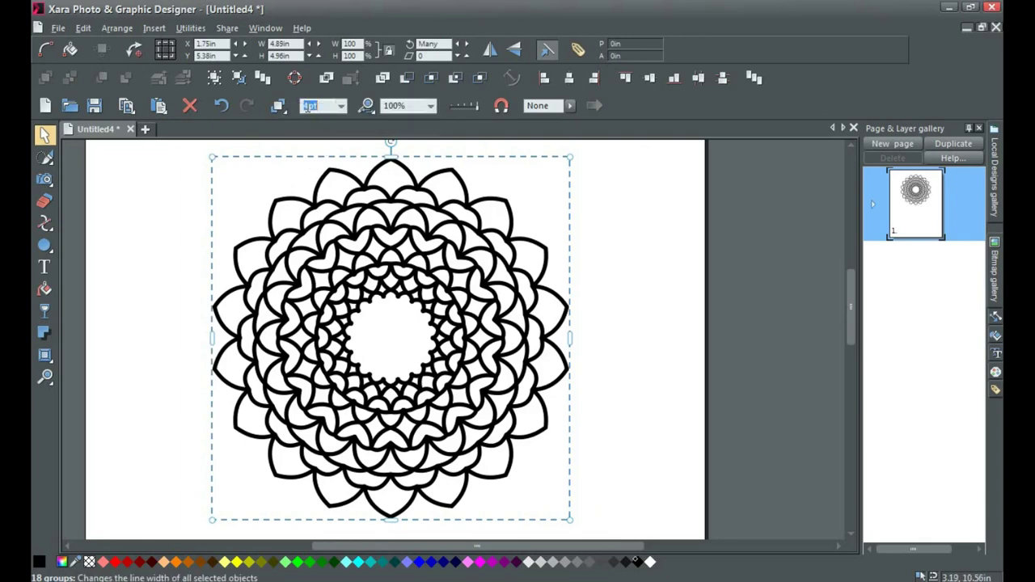
pyautogui.write('3')
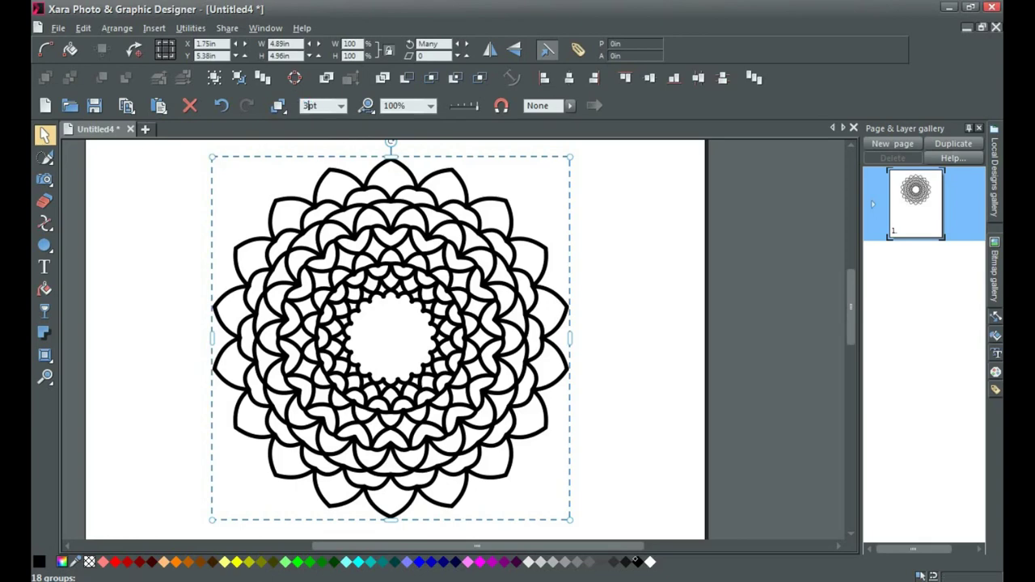
pyautogui.press('Return')
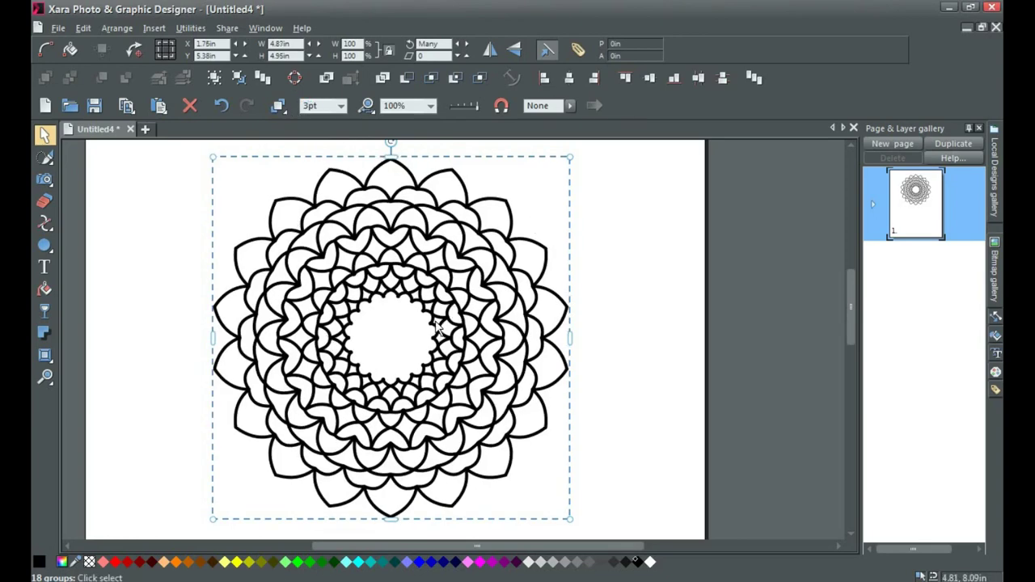
# Step: Convert the mandala outlines to shapes and combine them with Add Shapes
pyautogui.click(117, 27)
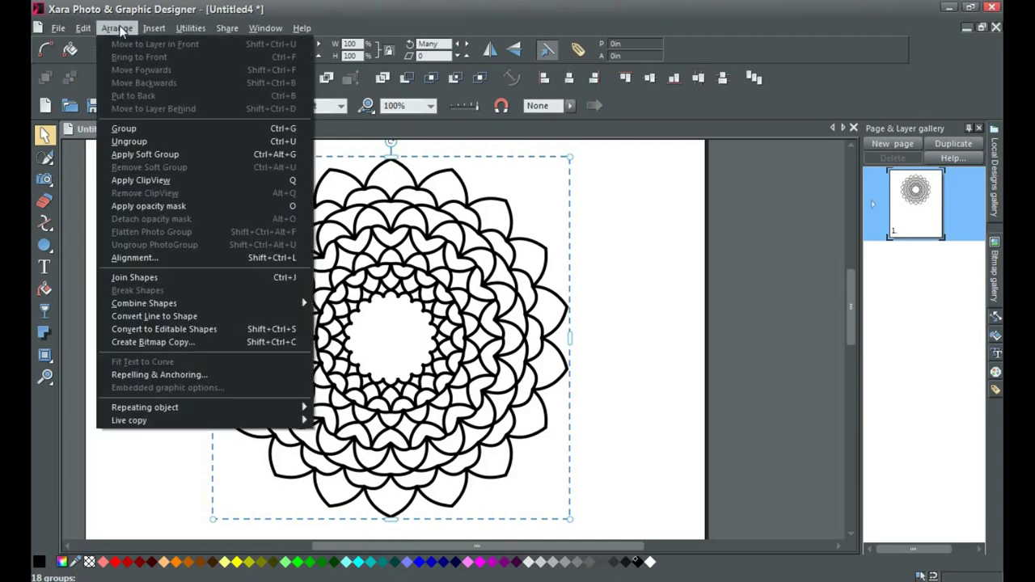
pyautogui.click(161, 316)
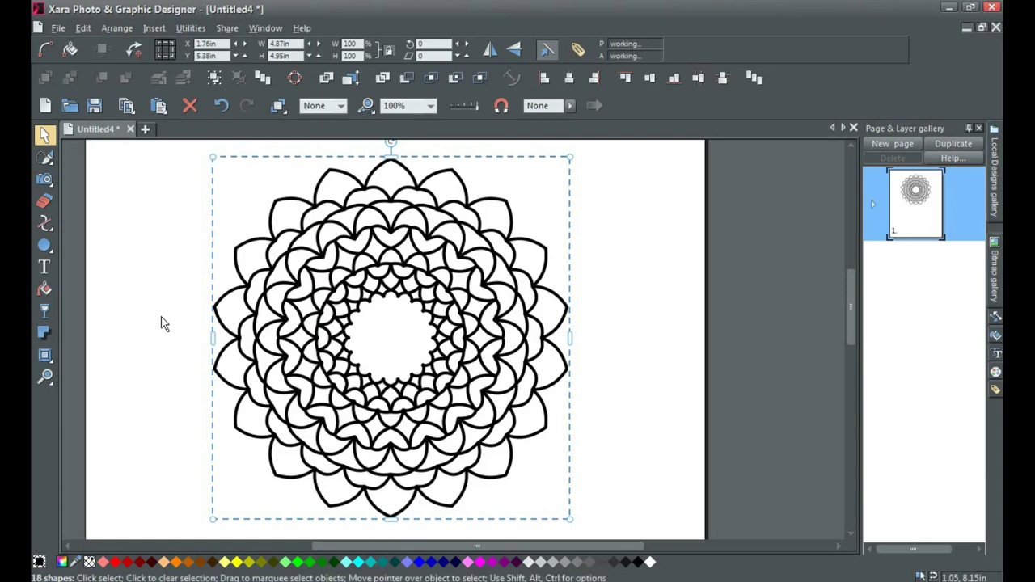
pyautogui.click(383, 79)
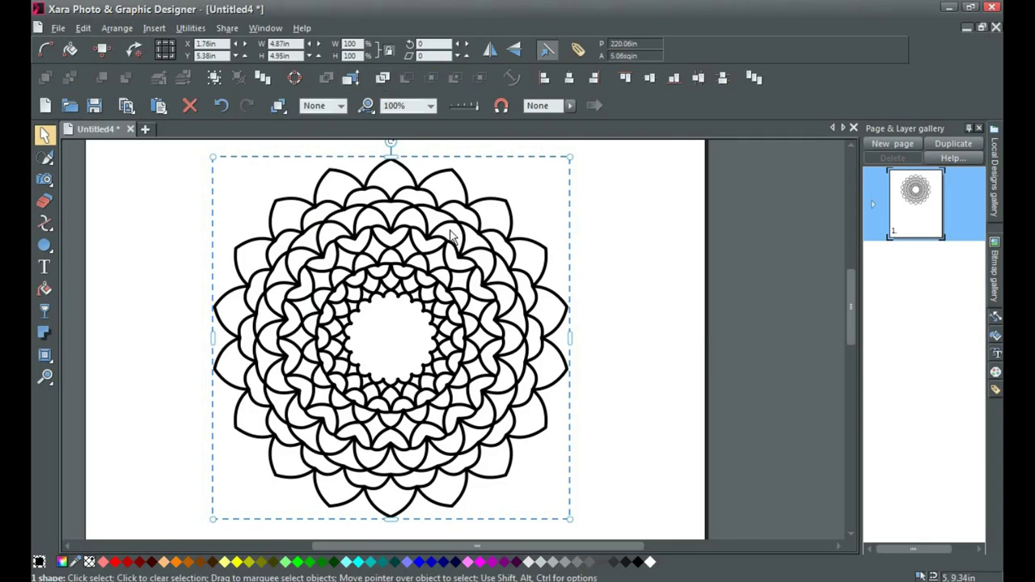
# Step: Colour the combined shape dark teal and break it into separate pieces
pyautogui.keyDown('shift'); pyautogui.click(345, 562); pyautogui.keyUp('shift')
pyautogui.keyDown('shift'); pyautogui.click(379, 562); pyautogui.keyUp('shift')
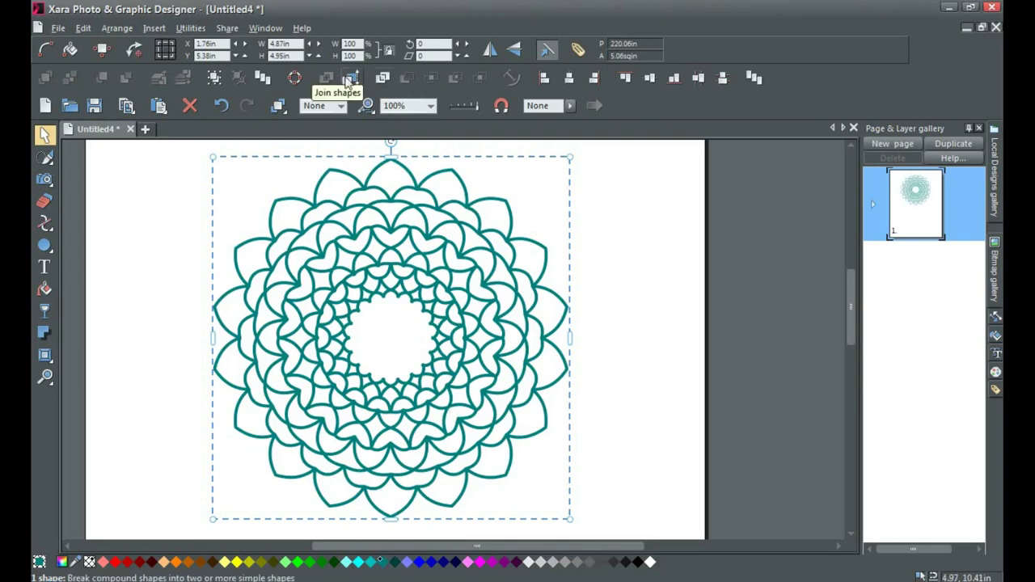
pyautogui.click(351, 83)
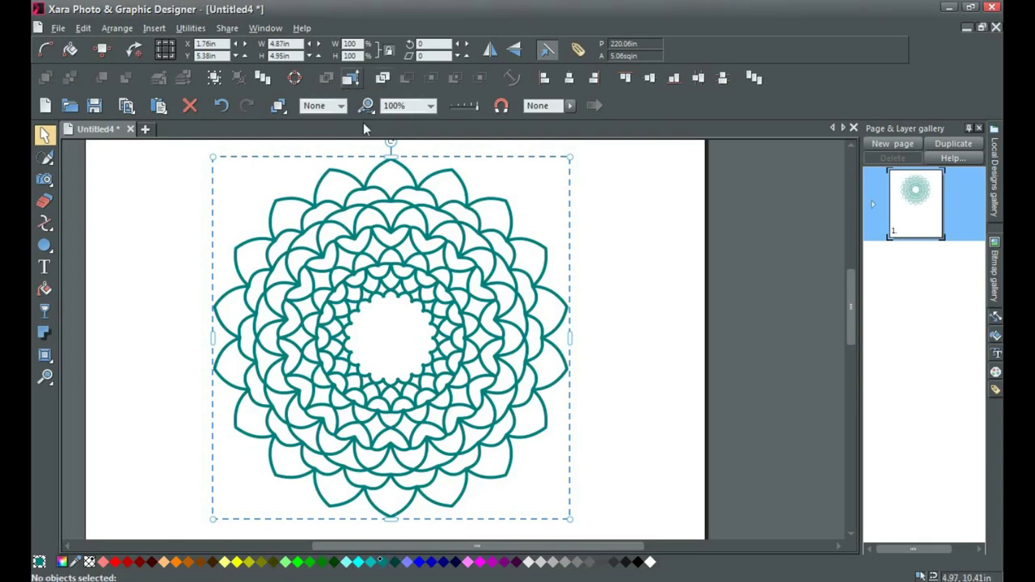
pyautogui.click(377, 162)
# Step: Fill the large flower silhouette black and send it behind the teal pieces
pyautogui.click(592, 227)
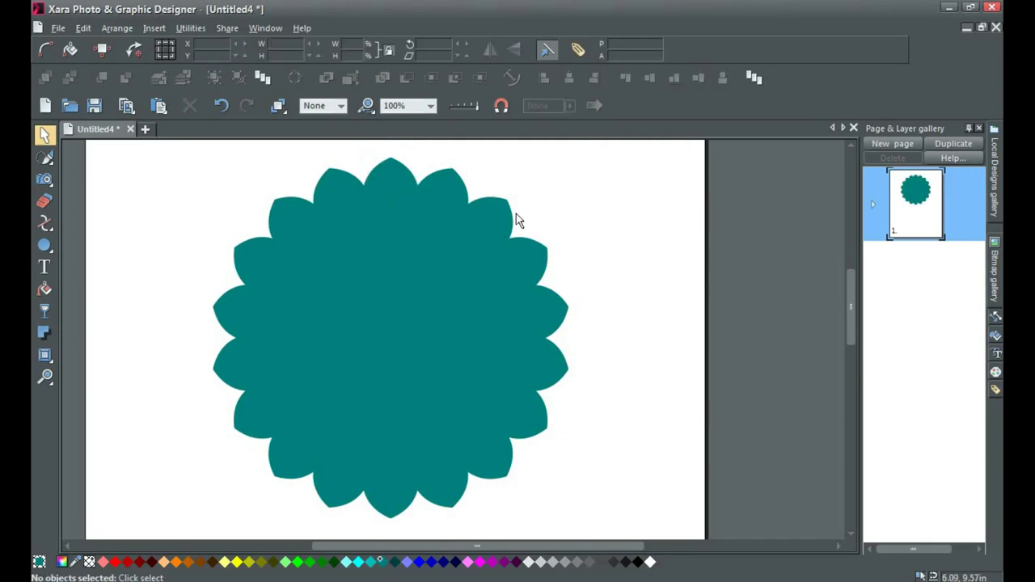
pyautogui.click(508, 208)
pyautogui.moveTo(509, 208); pyautogui.dragTo(647, 222)
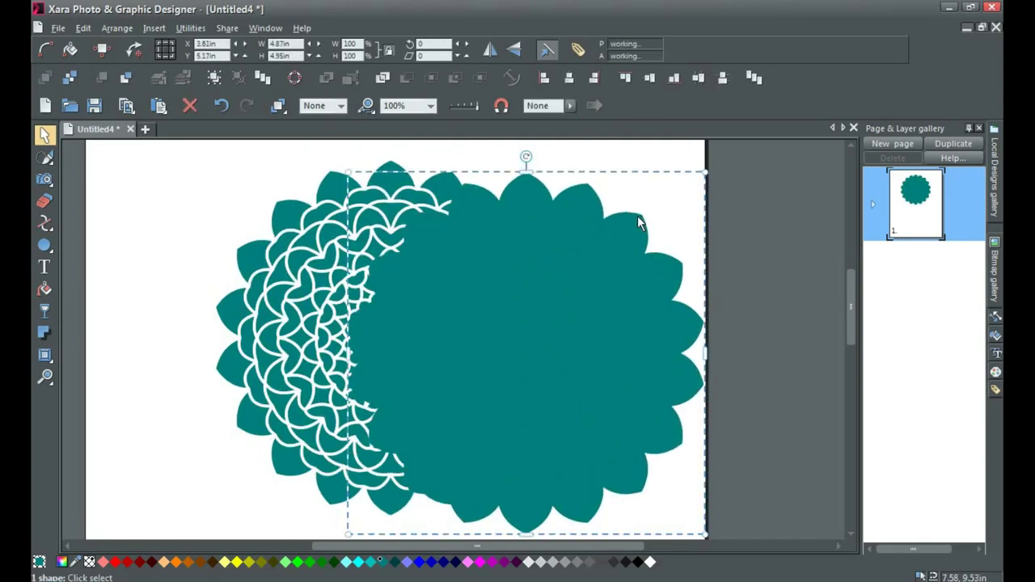
pyautogui.hotkey('ctrl', 'z')
pyautogui.click(642, 563)
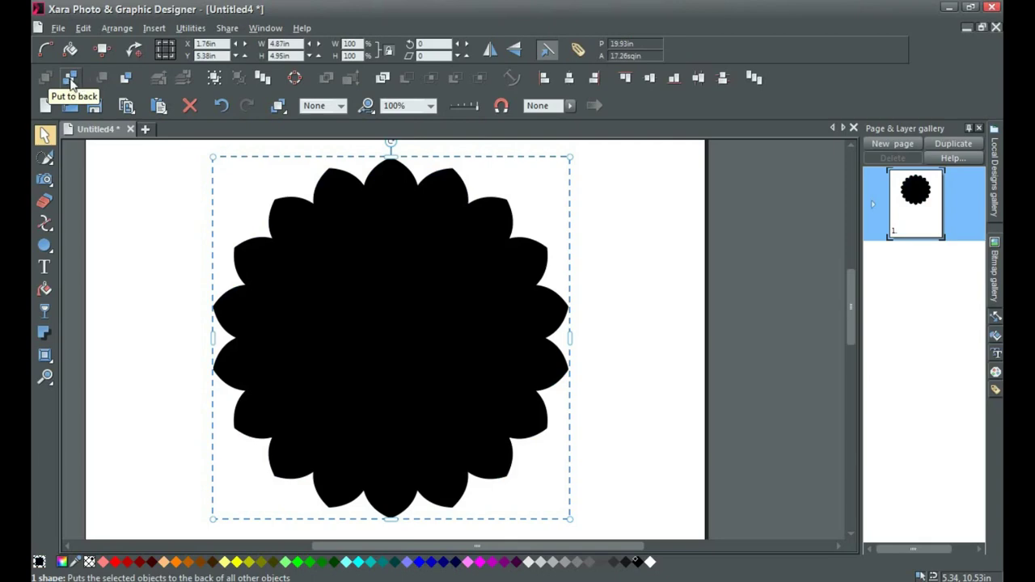
pyautogui.click(71, 78)
pyautogui.click(69, 77)
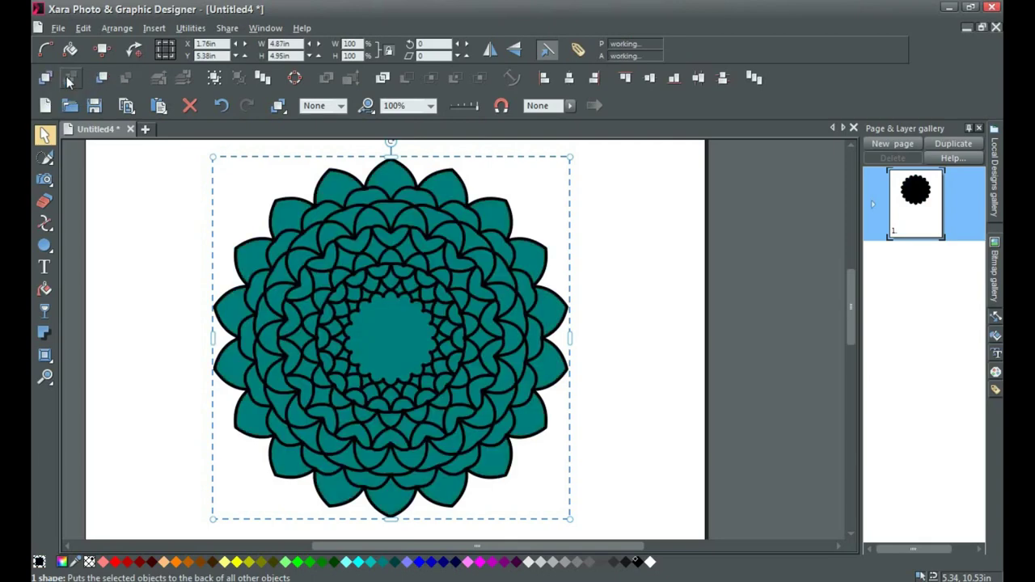
pyautogui.click(593, 255)
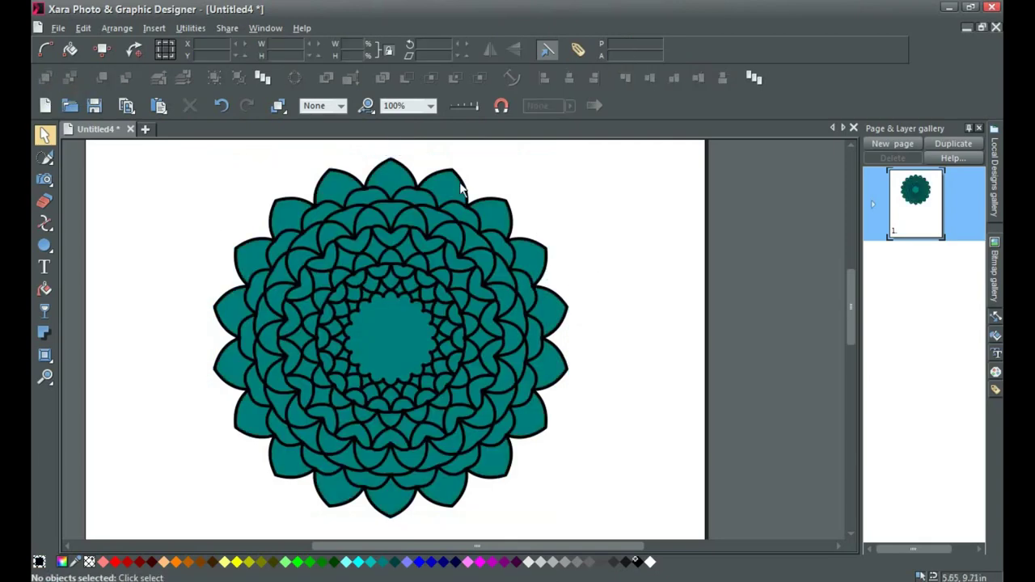
pyautogui.click(369, 332)
# Step: Fill the centre shape yellow, then select every mandala shape including the bottom petal
pyautogui.click(236, 562)
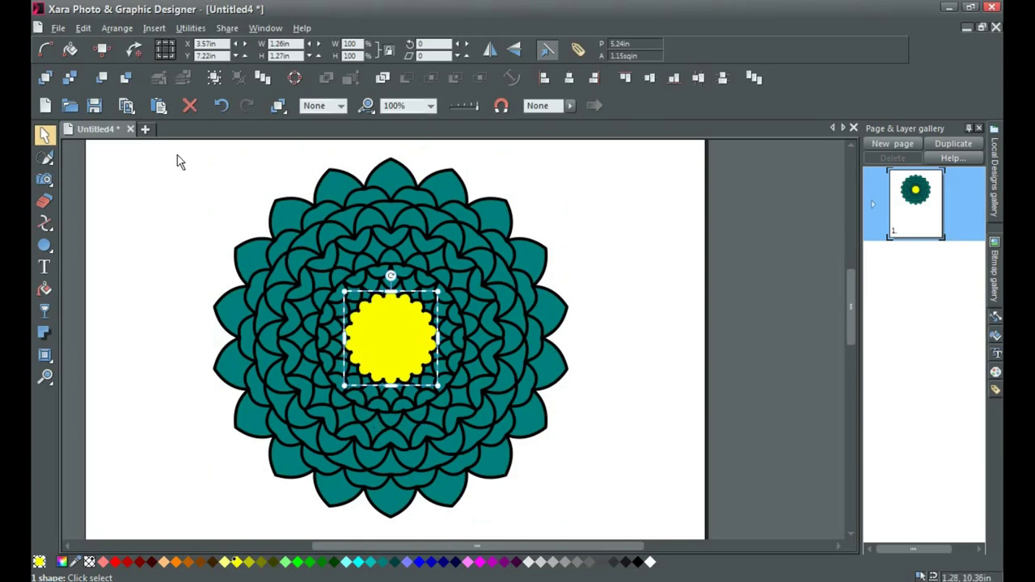
pyautogui.moveTo(177, 154); pyautogui.dragTo(564, 518)
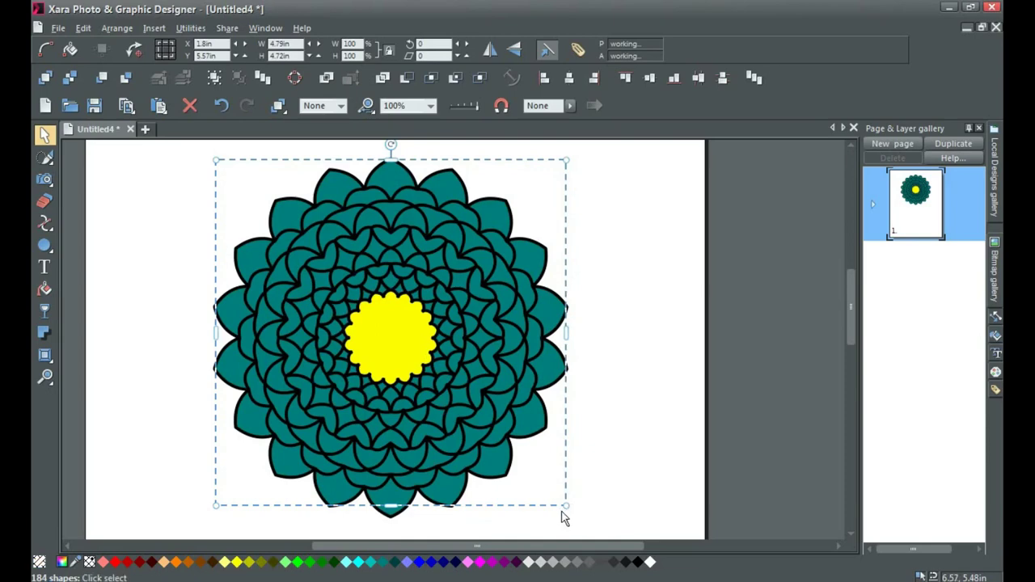
pyautogui.keyDown('shift'); pyautogui.click(397, 497); pyautogui.keyUp('shift')
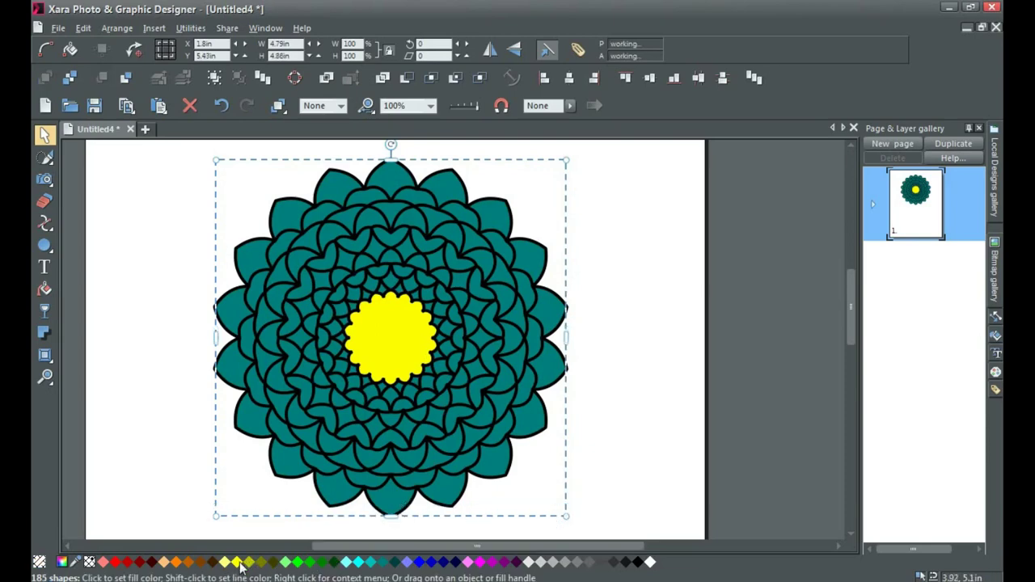
# Step: Recolour the whole selected mandala orange and open the Color editor for the fill
pyautogui.click(176, 563)
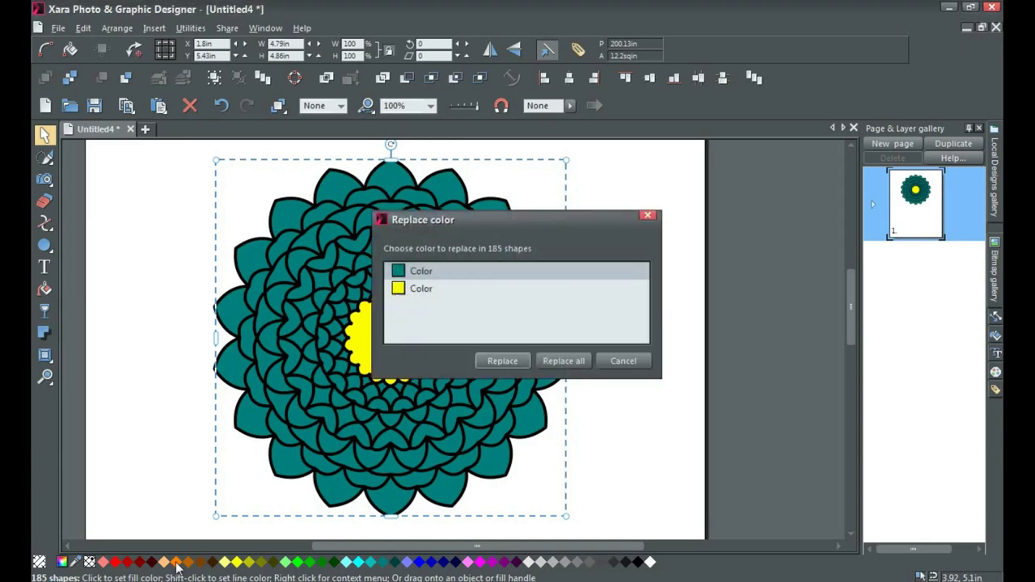
pyautogui.click(550, 361)
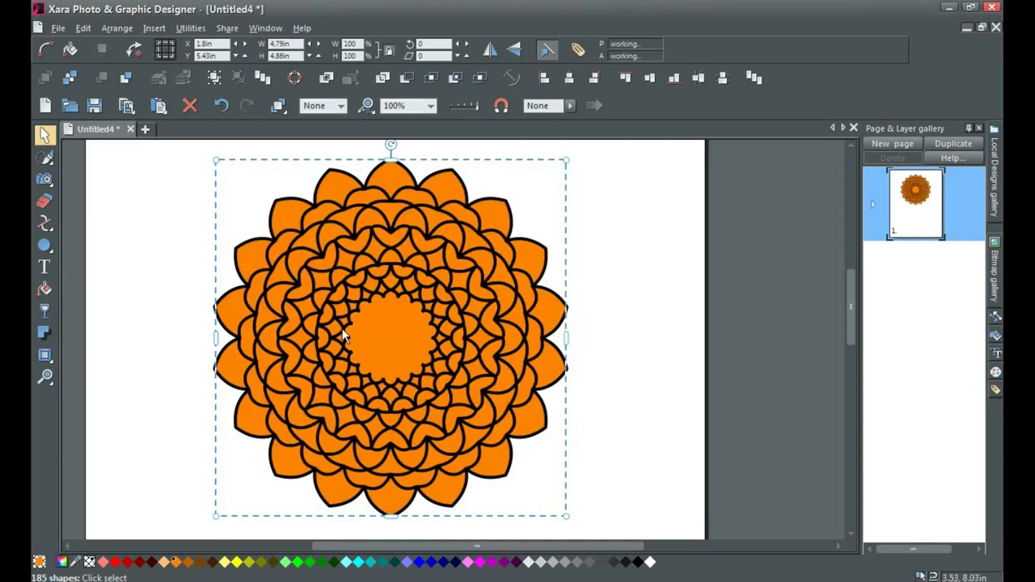
pyautogui.click(61, 562)
pyautogui.moveTo(472, 202); pyautogui.dragTo(679, 154)
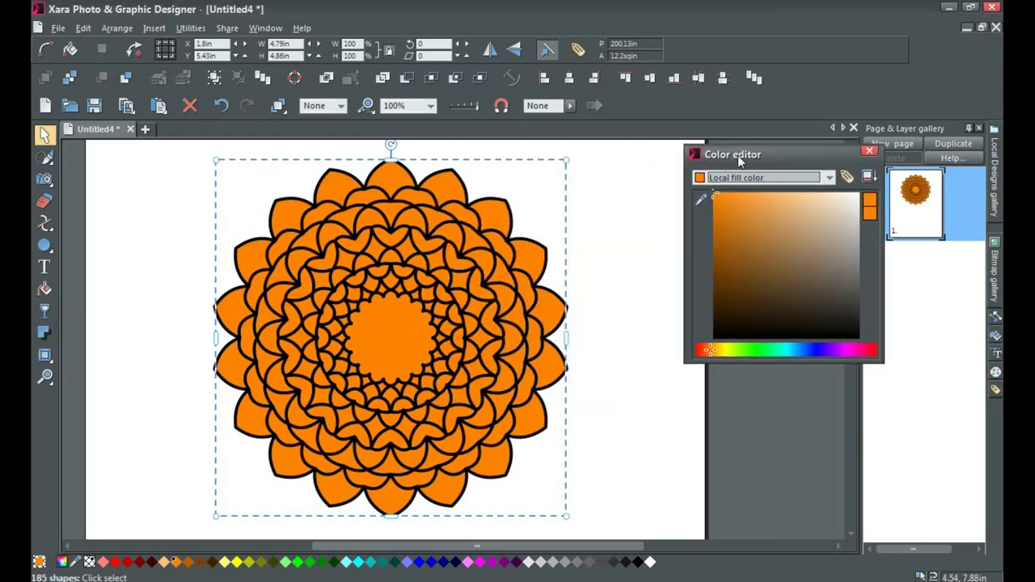
pyautogui.click(770, 170)
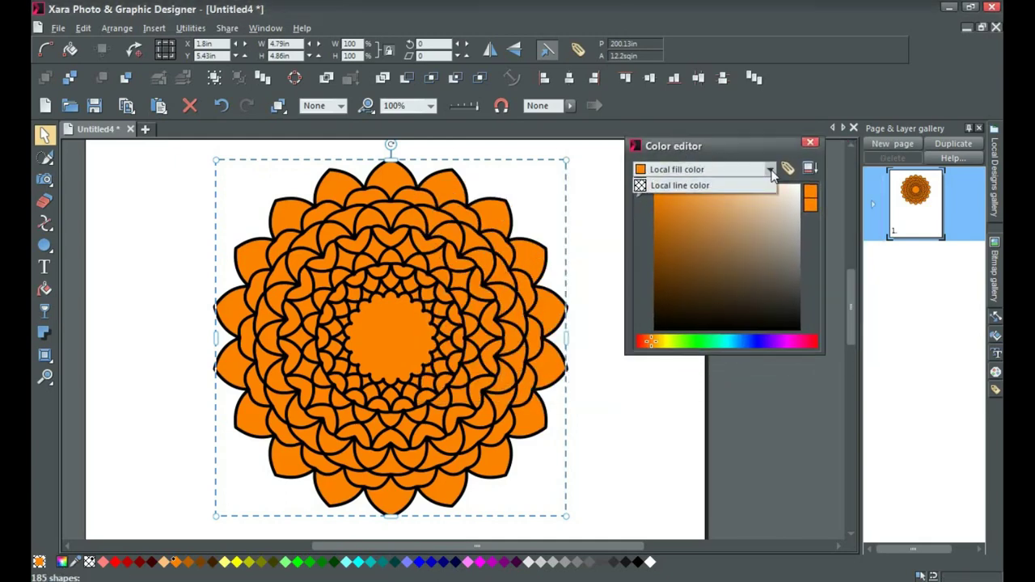
pyautogui.click(772, 174)
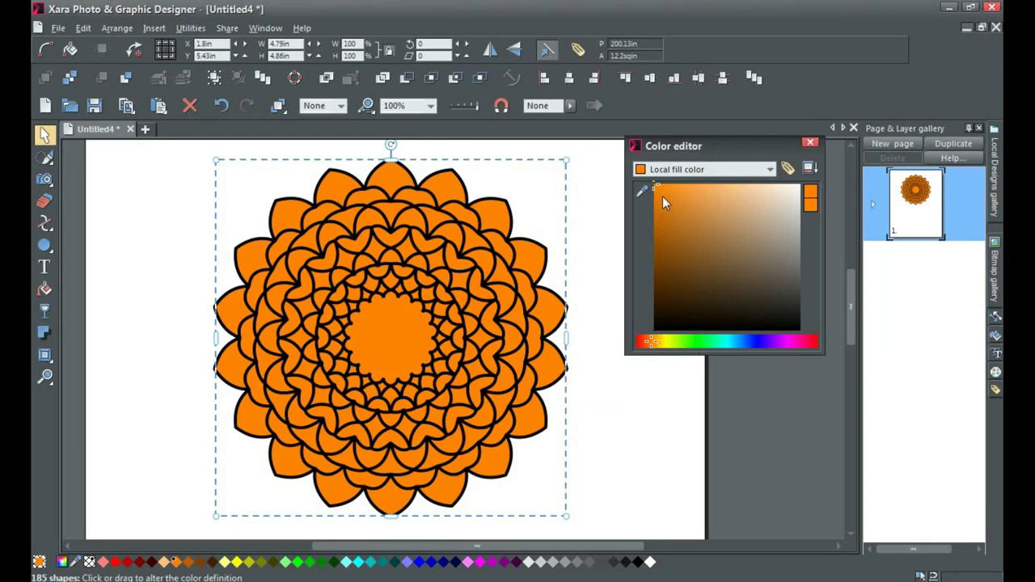
# Step: Select the ring of petals around the flower one by one
pyautogui.click(591, 185)
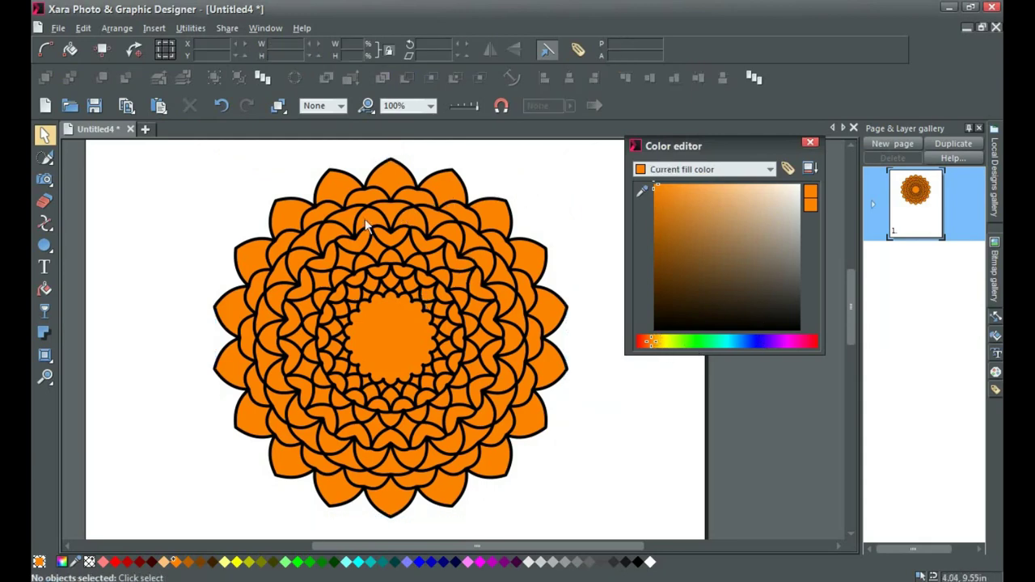
pyautogui.keyDown('ctrl'); pyautogui.click(313, 213); pyautogui.keyUp('ctrl')
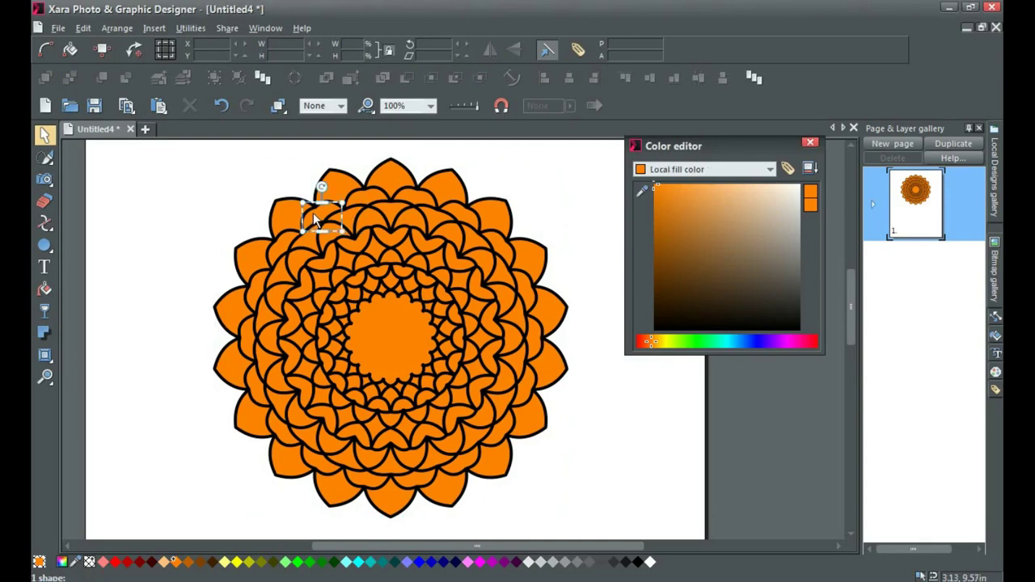
pyautogui.keyDown('ctrl'); pyautogui.keyDown('shift'); pyautogui.click(372, 198); pyautogui.keyUp('shift'); pyautogui.keyUp('ctrl')
pyautogui.keyDown('ctrl'); pyautogui.keyDown('shift'); pyautogui.click(421, 206); pyautogui.keyUp('shift'); pyautogui.keyUp('ctrl')
pyautogui.keyDown('ctrl'); pyautogui.keyDown('shift'); pyautogui.click(460, 206); pyautogui.keyUp('shift'); pyautogui.keyUp('ctrl')
pyautogui.keyDown('ctrl'); pyautogui.keyDown('shift'); pyautogui.click(495, 232); pyautogui.keyUp('shift'); pyautogui.keyUp('ctrl')
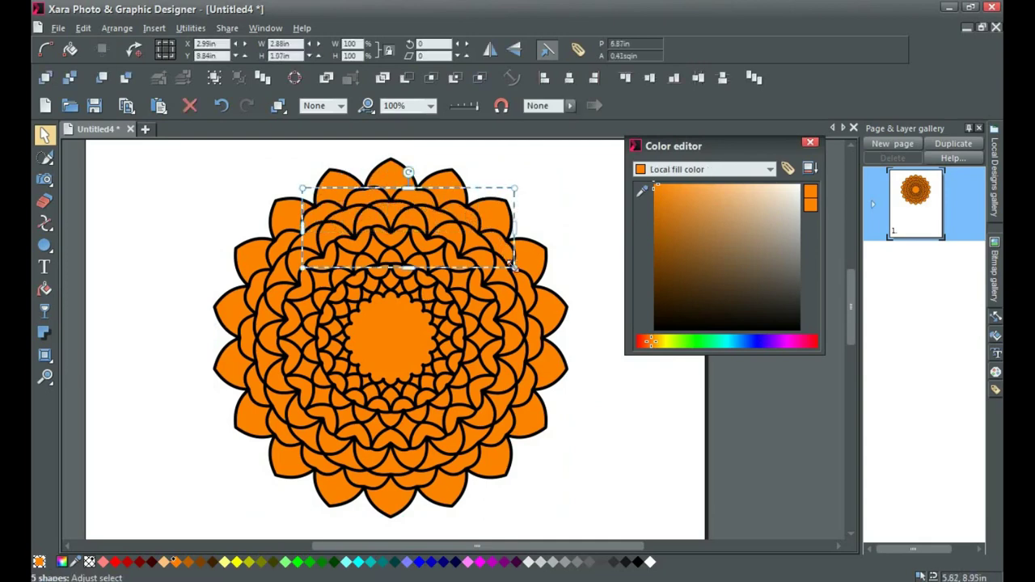
pyautogui.keyDown('ctrl'); pyautogui.keyDown('shift'); pyautogui.click(530, 293); pyautogui.keyUp('shift'); pyautogui.keyUp('ctrl')
pyautogui.keyDown('ctrl'); pyautogui.keyDown('shift'); pyautogui.click(534, 337); pyautogui.keyUp('shift'); pyautogui.keyUp('ctrl')
pyautogui.keyDown('ctrl'); pyautogui.keyDown('shift'); pyautogui.click(533, 390); pyautogui.keyUp('shift'); pyautogui.keyUp('ctrl')
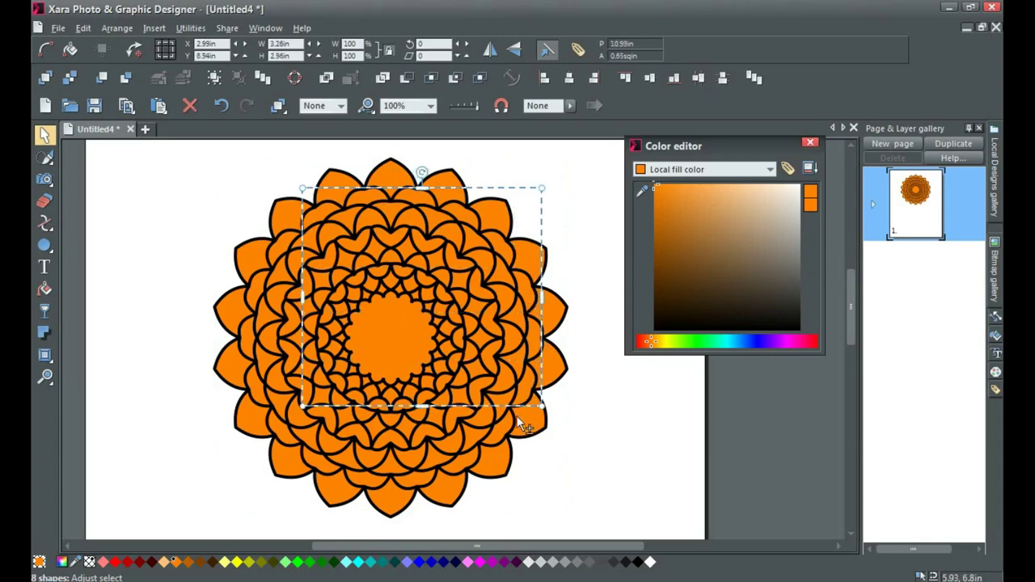
pyautogui.keyDown('ctrl'); pyautogui.keyDown('shift'); pyautogui.click(485, 439); pyautogui.keyUp('shift'); pyautogui.keyUp('ctrl')
pyautogui.keyDown('ctrl'); pyautogui.keyDown('shift'); pyautogui.click(457, 462); pyautogui.keyUp('shift'); pyautogui.keyUp('ctrl')
pyautogui.keyDown('ctrl'); pyautogui.keyDown('shift'); pyautogui.click(374, 484); pyautogui.keyUp('shift'); pyautogui.keyUp('ctrl')
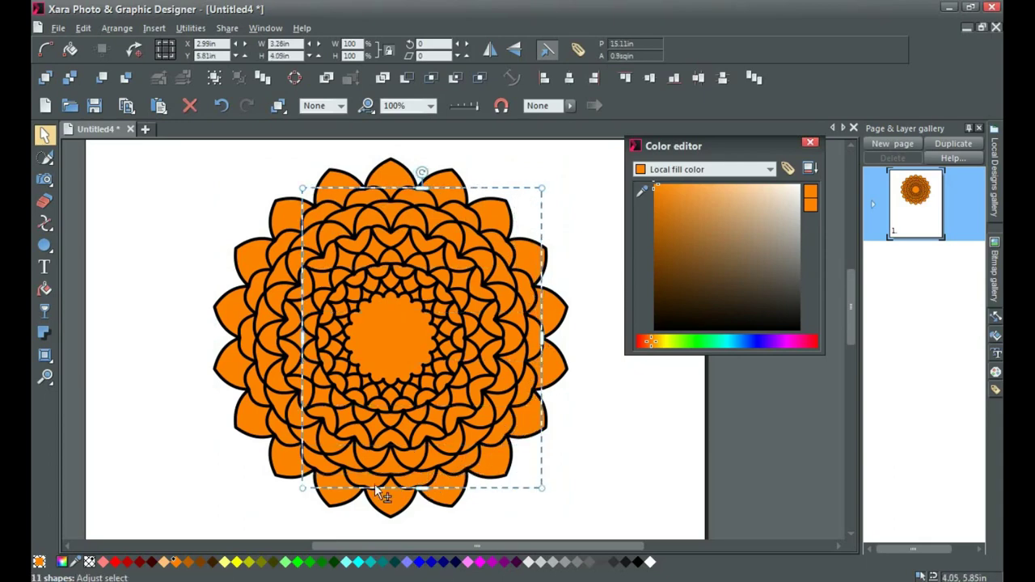
pyautogui.keyDown('ctrl'); pyautogui.keyDown('shift'); pyautogui.click(328, 477); pyautogui.keyUp('shift'); pyautogui.keyUp('ctrl')
pyautogui.keyDown('ctrl'); pyautogui.keyDown('shift'); pyautogui.click(283, 437); pyautogui.keyUp('shift'); pyautogui.keyUp('ctrl')
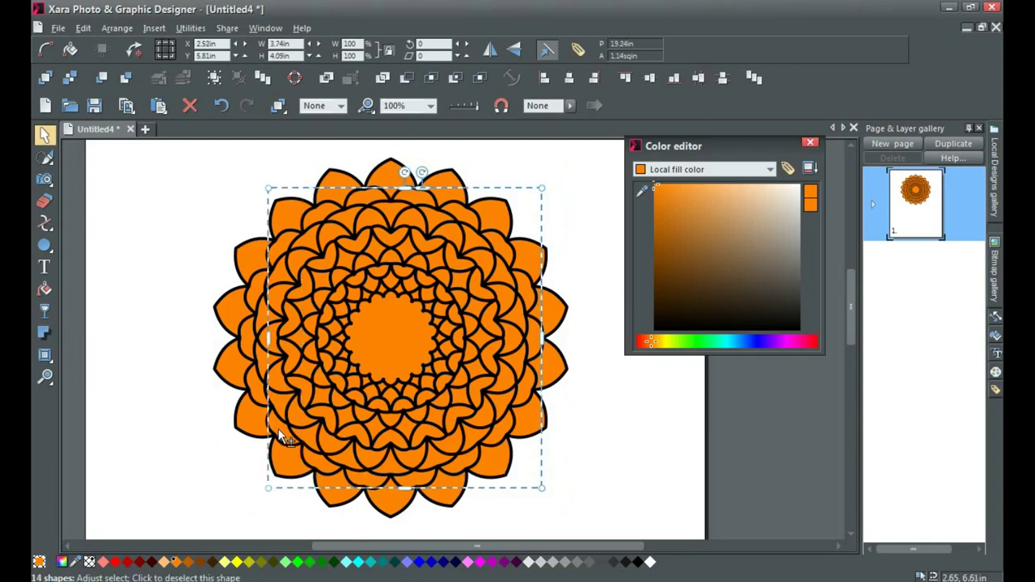
pyautogui.keyDown('ctrl'); pyautogui.keyDown('shift'); pyautogui.click(263, 388); pyautogui.keyUp('shift'); pyautogui.keyUp('ctrl')
pyautogui.keyDown('ctrl'); pyautogui.keyDown('shift'); pyautogui.click(253, 347); pyautogui.keyUp('shift'); pyautogui.keyUp('ctrl')
pyautogui.keyDown('ctrl'); pyautogui.keyDown('shift'); pyautogui.click(263, 304); pyautogui.keyUp('shift'); pyautogui.keyUp('ctrl')
pyautogui.keyDown('ctrl'); pyautogui.keyDown('shift'); pyautogui.click(289, 255); pyautogui.keyUp('shift'); pyautogui.keyUp('ctrl')
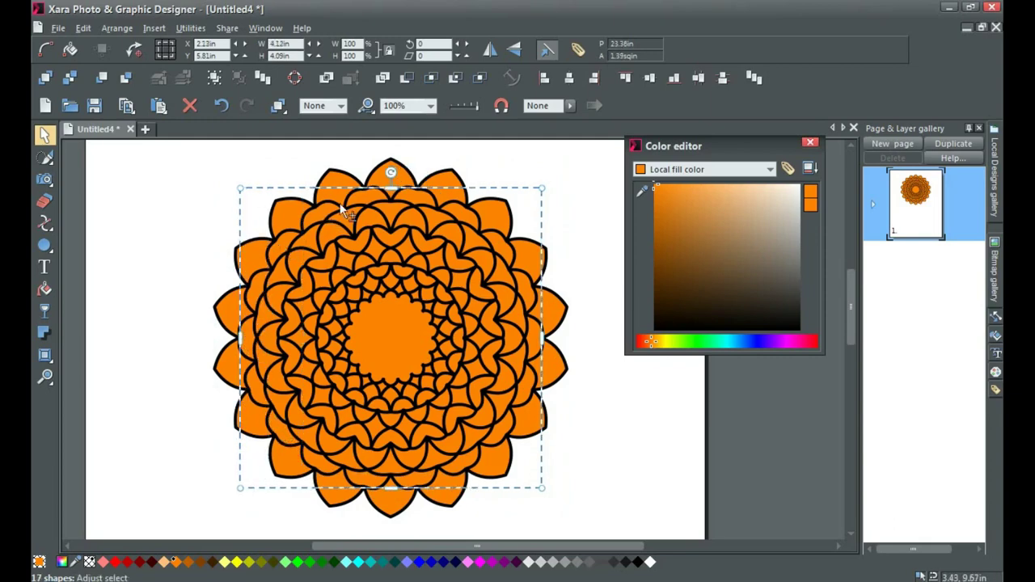
# Step: Darken the selected ring of petals to a red-brown shade
pyautogui.click(653, 229)
pyautogui.keyDown('ctrl'); pyautogui.keyDown('shift'); pyautogui.click(324, 208); pyautogui.keyUp('shift'); pyautogui.keyUp('ctrl')
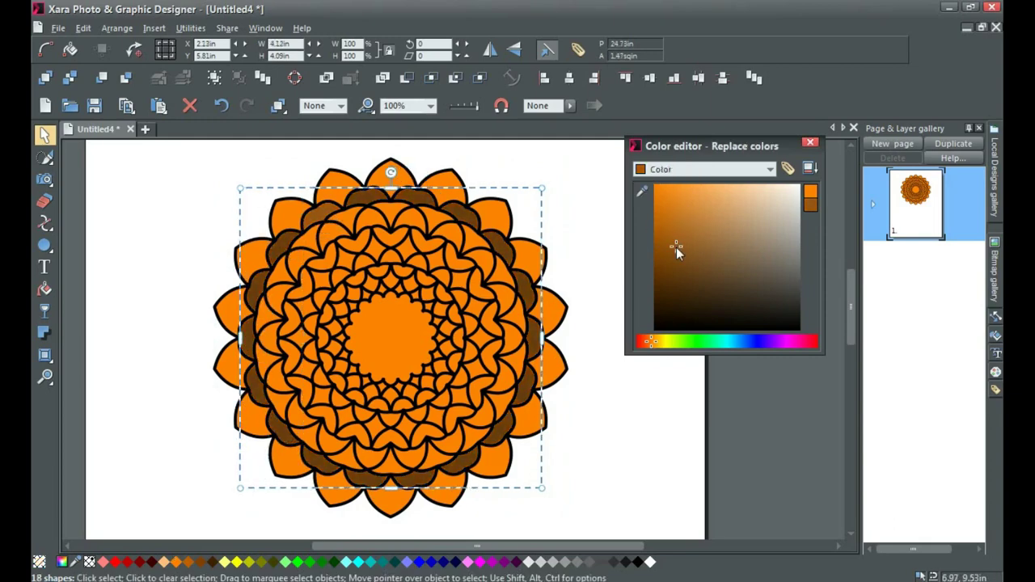
pyautogui.click(670, 209)
pyautogui.click(642, 340)
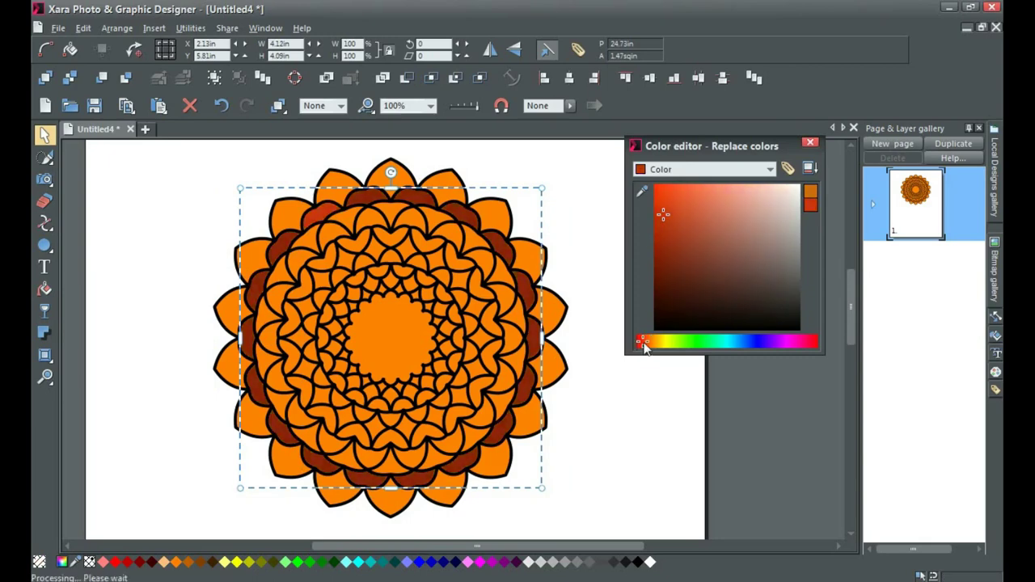
pyautogui.keyDown('ctrl'); pyautogui.keyDown('shift'); pyautogui.click(323, 223); pyautogui.keyUp('shift'); pyautogui.keyUp('ctrl')
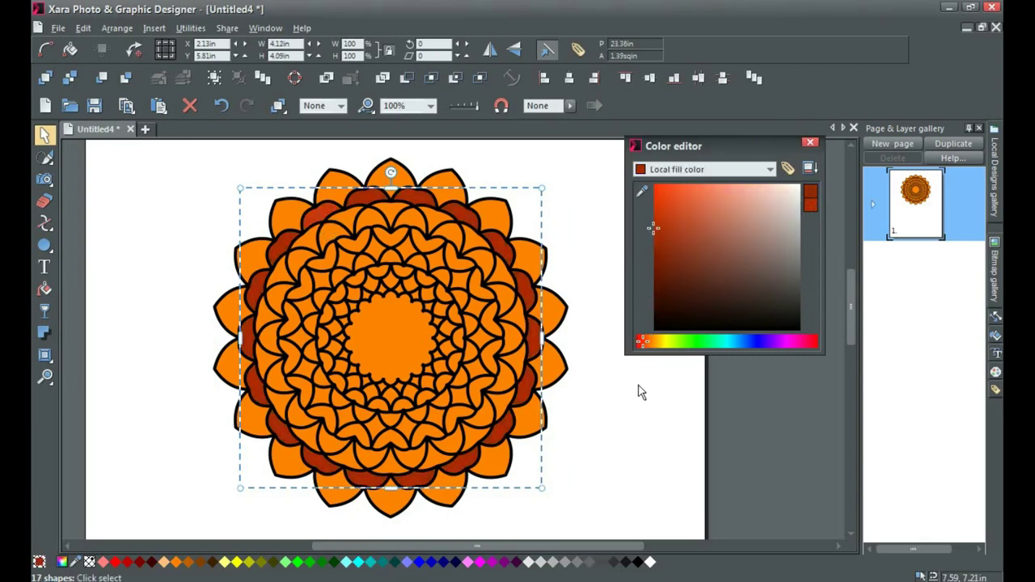
pyautogui.press('Escape')
# Step: Select the inner-ring petals and make them red-brown as well
pyautogui.moveTo(317, 203); pyautogui.dragTo(483, 425)
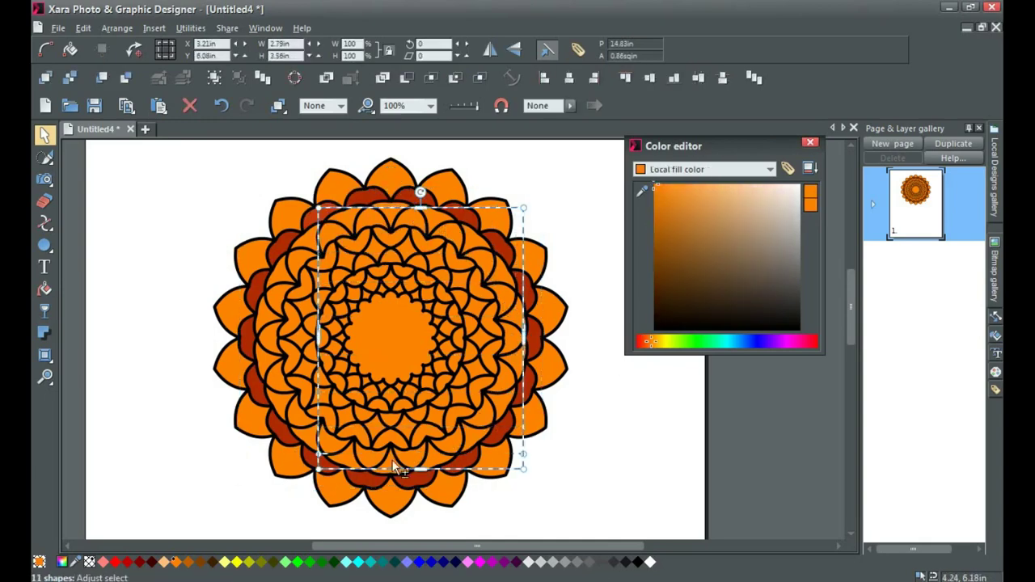
pyautogui.keyDown('shift'); pyautogui.click(311, 432); pyautogui.keyUp('shift')
pyautogui.keyDown('shift'); pyautogui.click(375, 228); pyautogui.keyUp('shift')
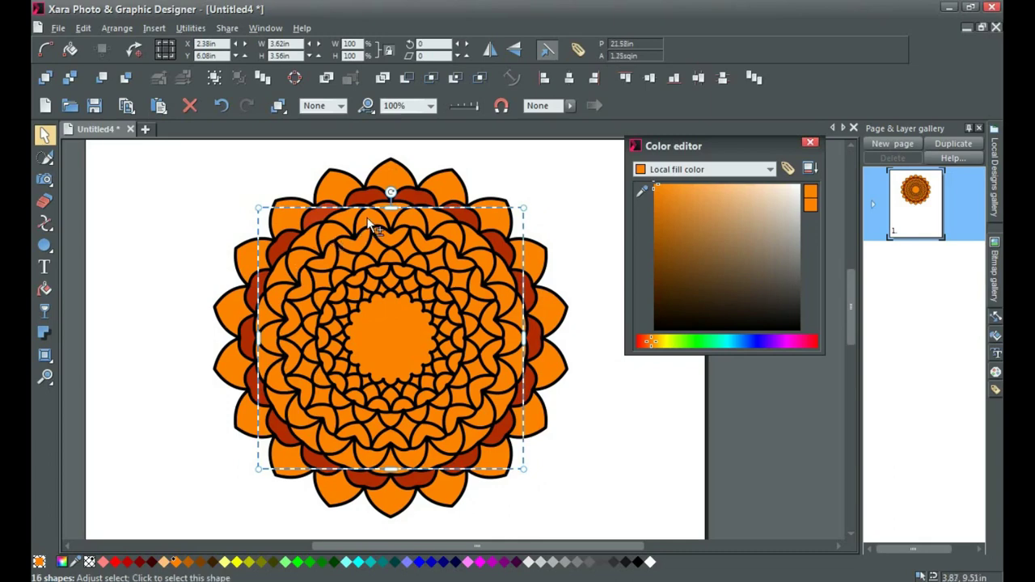
pyautogui.moveTo(679, 270)
pyautogui.mouseDown()
pyautogui.moveTo(665, 269)
pyautogui.moveTo(668, 220)
pyautogui.mouseUp()
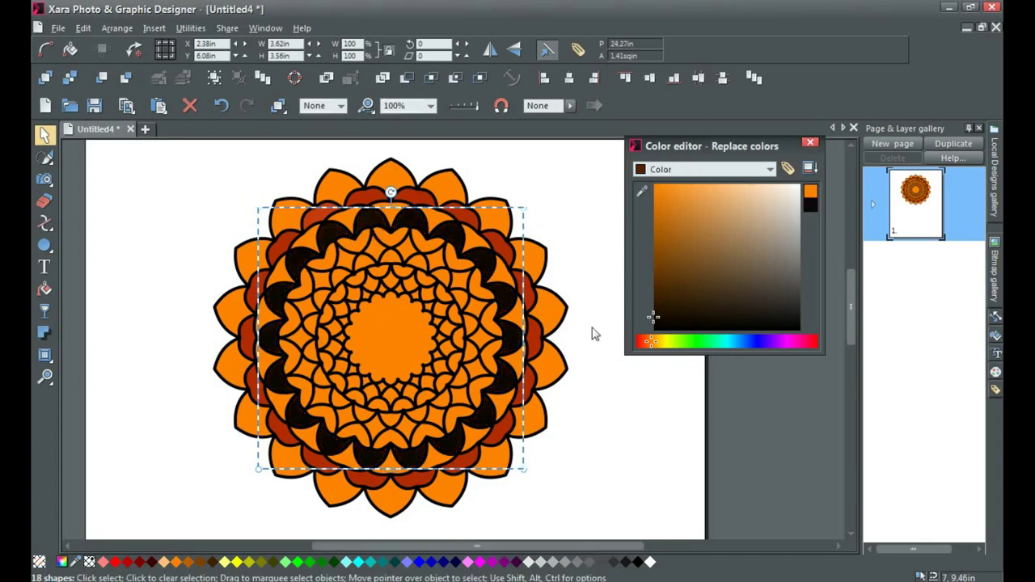
pyautogui.moveTo(651, 342); pyautogui.dragTo(643, 343)
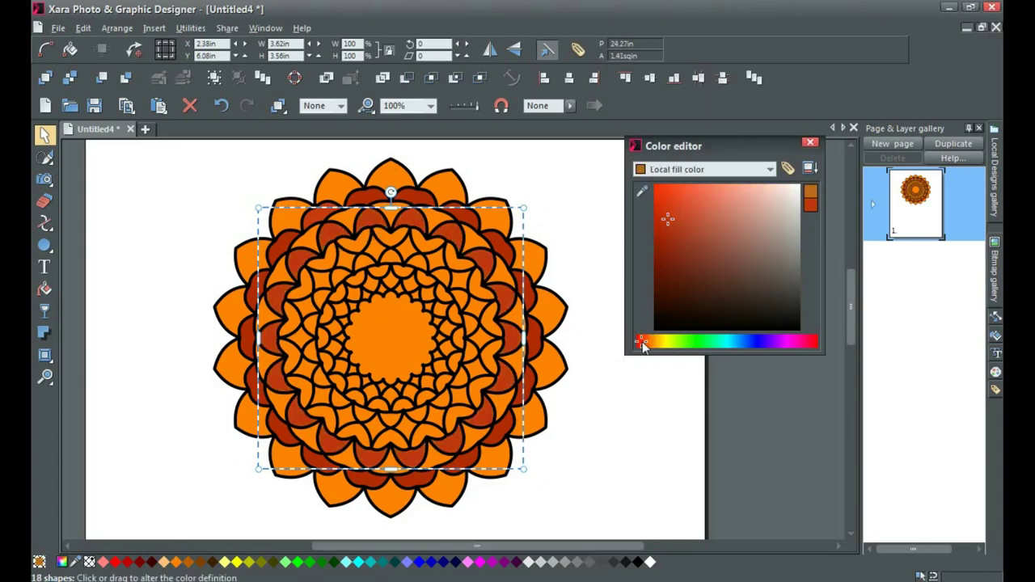
pyautogui.press('Escape')
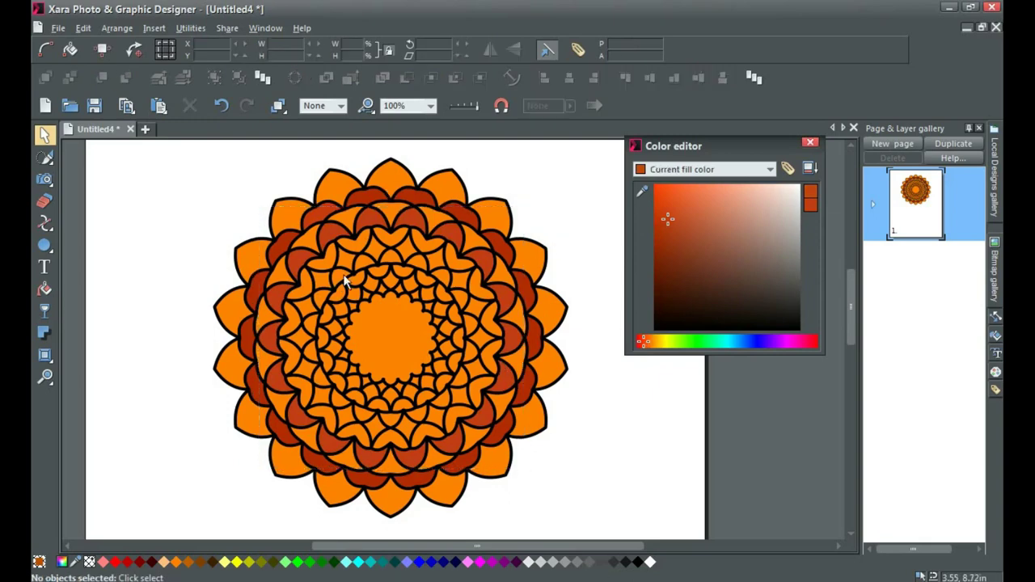
# Step: Fill the inner accent ring's shapes bright yellow
pyautogui.click(338, 277)
pyautogui.keyDown('shift'); pyautogui.click(457, 284); pyautogui.keyUp('shift')
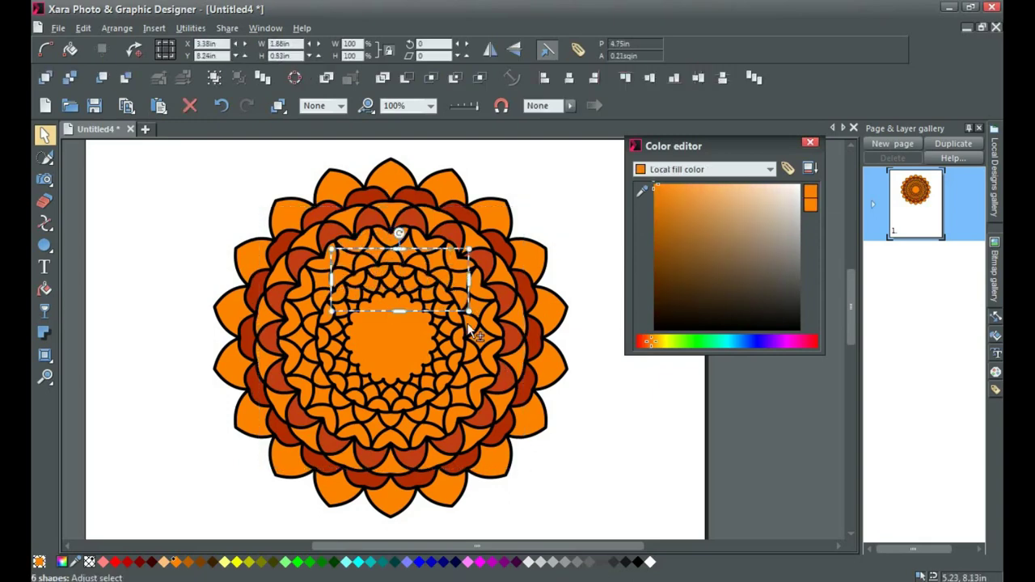
pyautogui.keyDown('shift'); pyautogui.click(467, 387); pyautogui.keyUp('shift')
pyautogui.keyDown('shift'); pyautogui.click(443, 408); pyautogui.keyUp('shift')
pyautogui.keyDown('shift'); pyautogui.click(365, 422); pyautogui.keyUp('shift')
pyautogui.keyDown('shift'); pyautogui.click(330, 380); pyautogui.keyUp('shift')
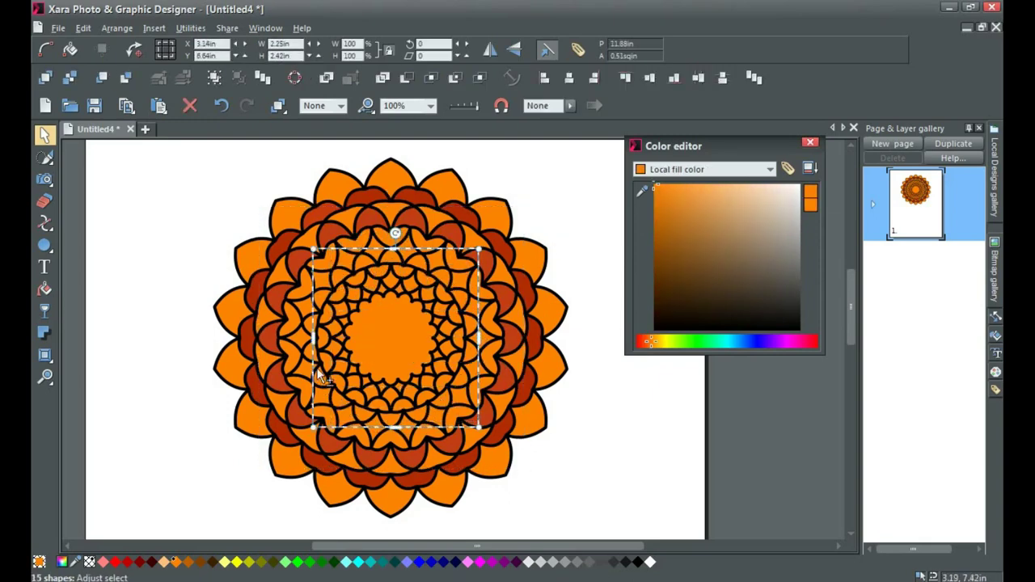
pyautogui.keyDown('shift'); pyautogui.click(319, 336); pyautogui.keyUp('shift')
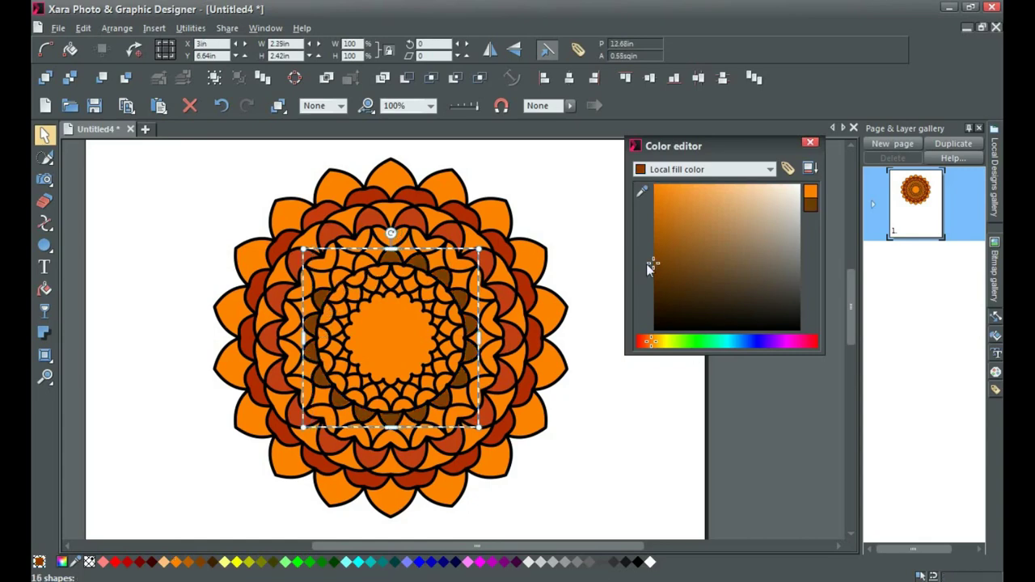
pyautogui.moveTo(647, 261)
pyautogui.mouseDown()
pyautogui.moveTo(642, 344)
pyautogui.moveTo(664, 347)
pyautogui.mouseUp()
pyautogui.moveTo(670, 253); pyautogui.dragTo(644, 176)
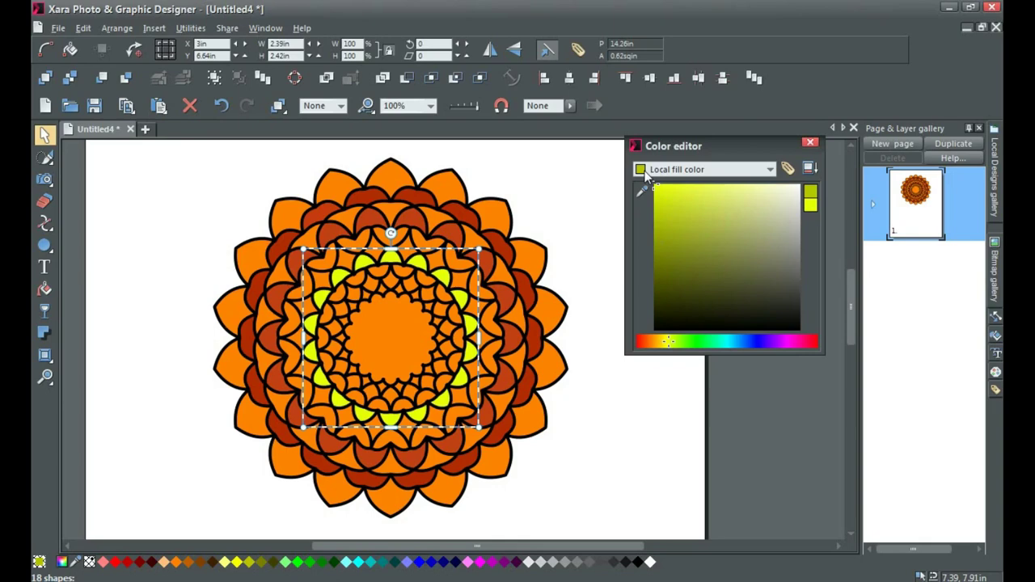
pyautogui.click(552, 210)
# Step: Change the centre shape's colour to cyan
pyautogui.click(485, 372)
pyautogui.moveTo(655, 341); pyautogui.dragTo(718, 341)
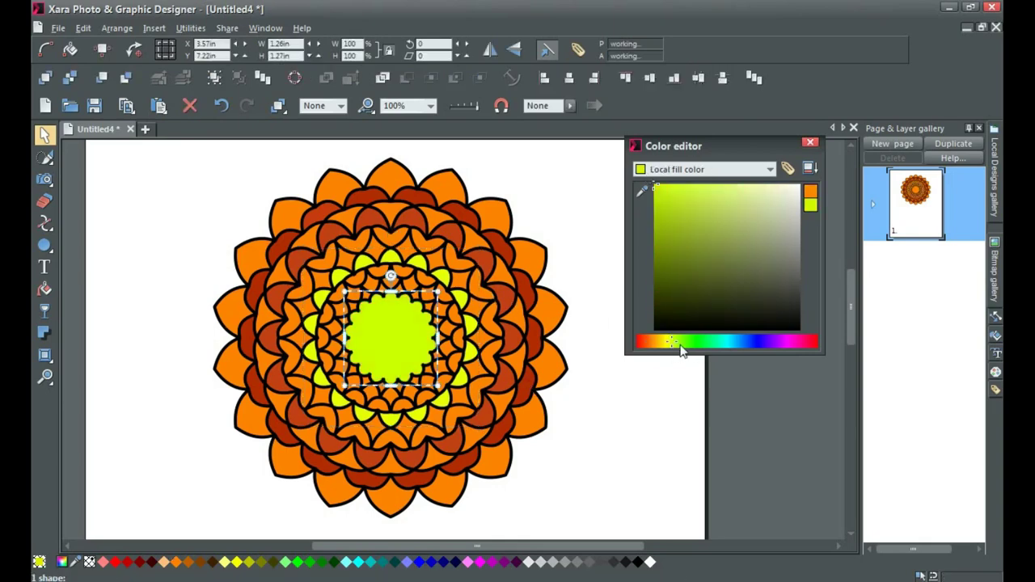
pyautogui.click(527, 224)
# Step: Colour the petals of the ring outside the yellow green
pyautogui.click(298, 276)
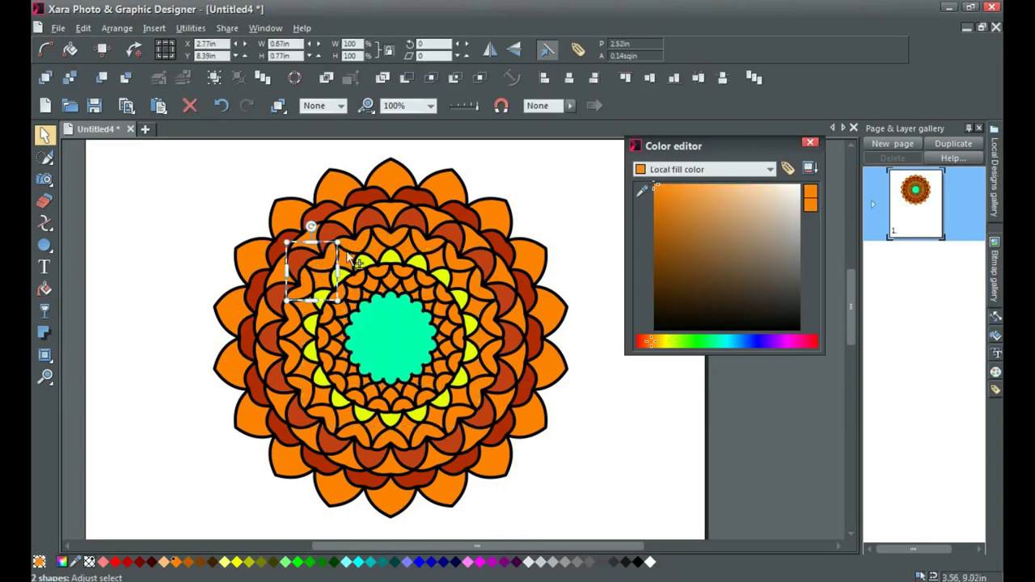
pyautogui.keyDown('shift'); pyautogui.click(484, 290); pyautogui.keyUp('shift')
pyautogui.keyDown('shift'); pyautogui.click(488, 359); pyautogui.keyUp('shift')
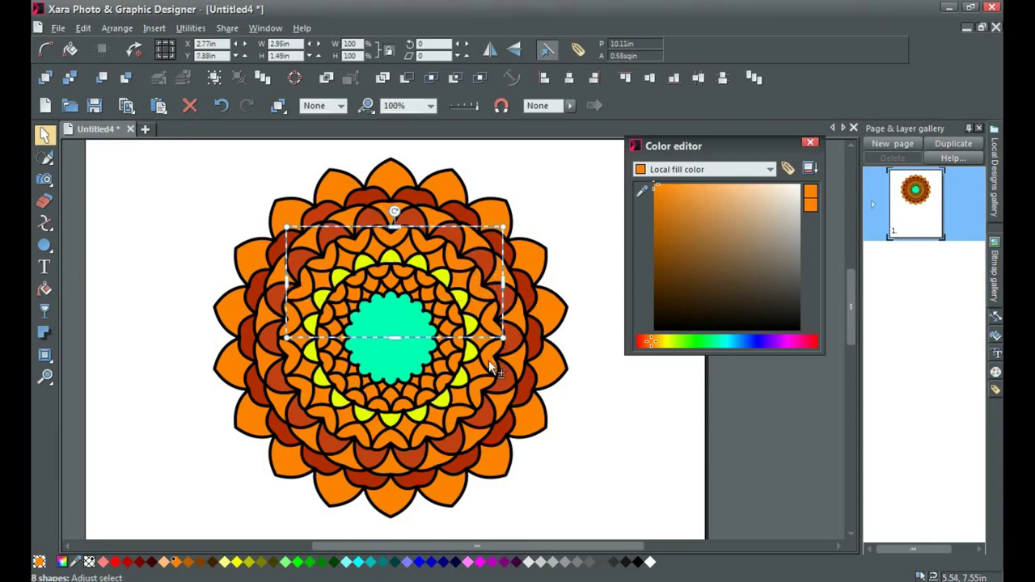
pyautogui.keyDown('shift'); pyautogui.click(447, 421); pyautogui.keyUp('shift')
pyautogui.keyDown('shift'); pyautogui.click(377, 441); pyautogui.keyUp('shift')
pyautogui.keyDown('shift'); pyautogui.click(299, 322); pyautogui.keyUp('shift')
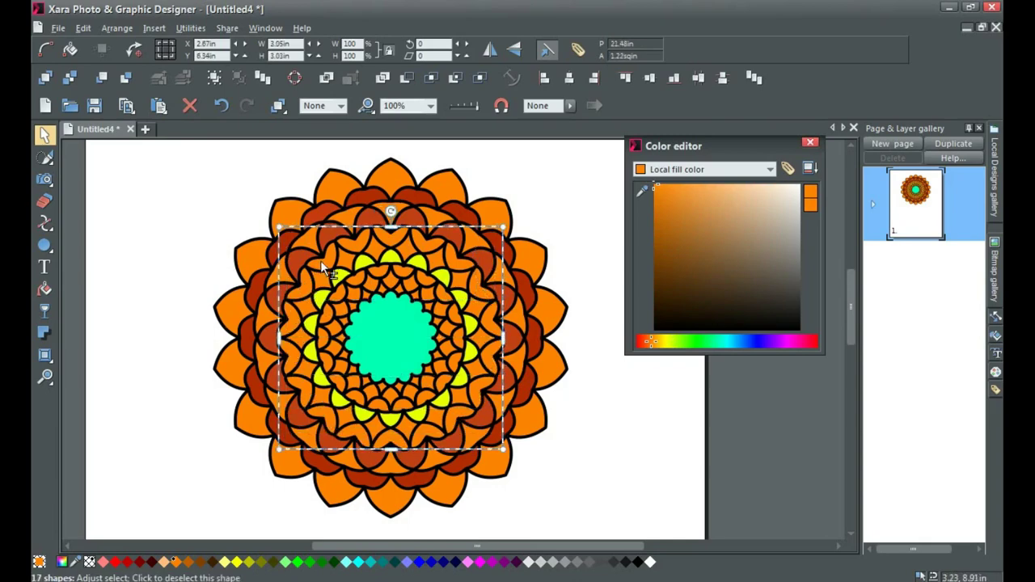
pyautogui.click(654, 330)
pyautogui.click(672, 230)
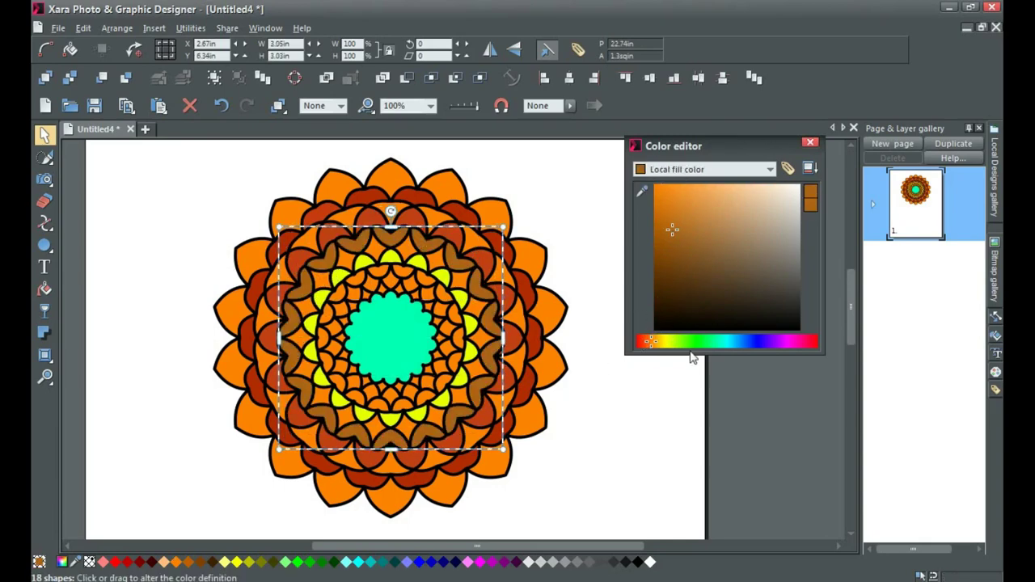
pyautogui.moveTo(692, 343); pyautogui.dragTo(702, 342)
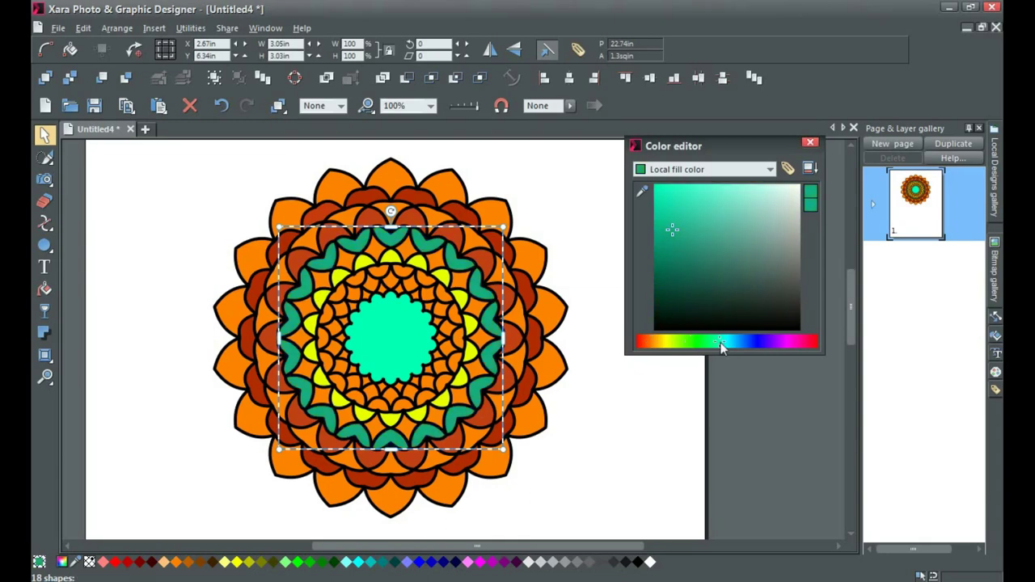
pyautogui.click(617, 296)
# Step: Darken the ring between the green petals to dark teal
pyautogui.moveTo(344, 213); pyautogui.dragTo(448, 414)
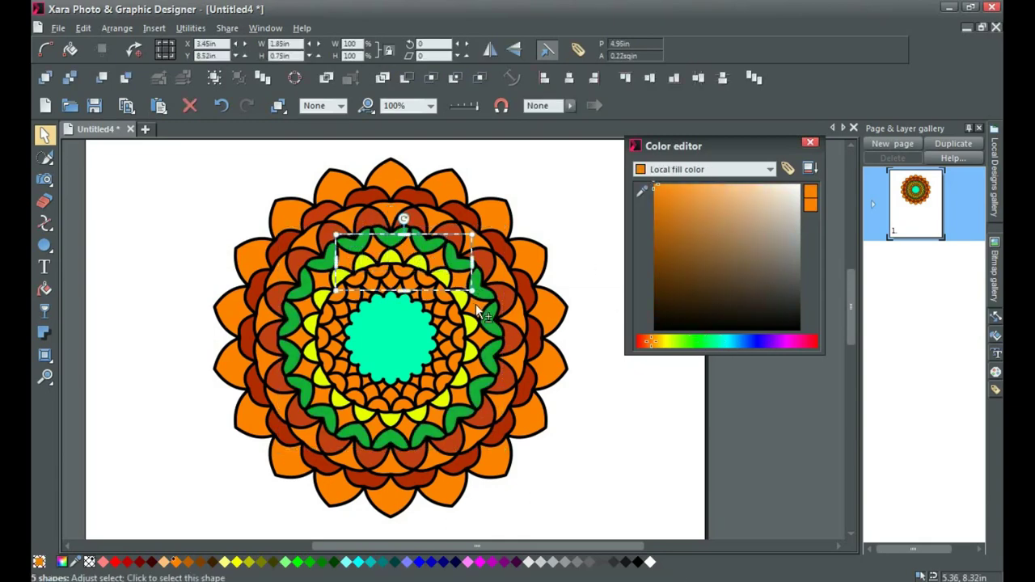
pyautogui.keyDown('shift'); pyautogui.click(374, 431); pyautogui.keyUp('shift')
pyautogui.keyDown('shift'); pyautogui.click(296, 335); pyautogui.keyUp('shift')
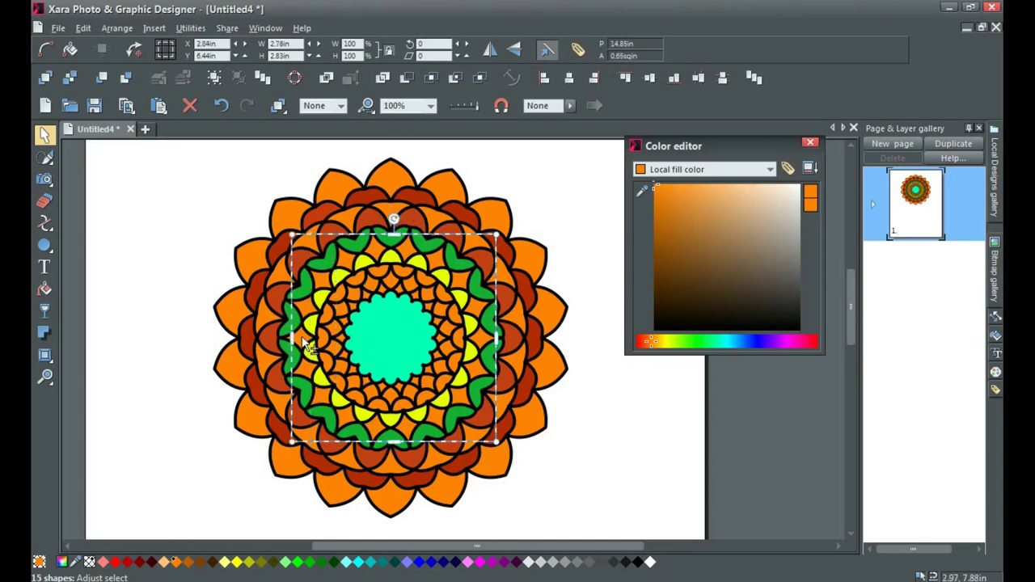
pyautogui.keyDown('shift'); pyautogui.click(296, 432); pyautogui.keyUp('shift')
pyautogui.click(662, 292)
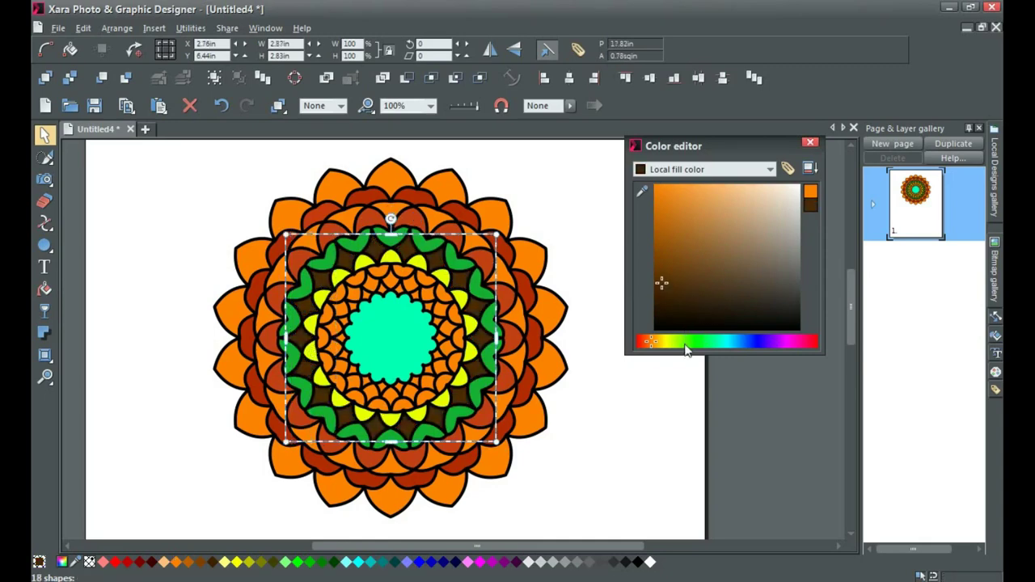
pyautogui.press('Escape')
# Step: Select all petals of the ring inside the red-brown petals
pyautogui.click(471, 237)
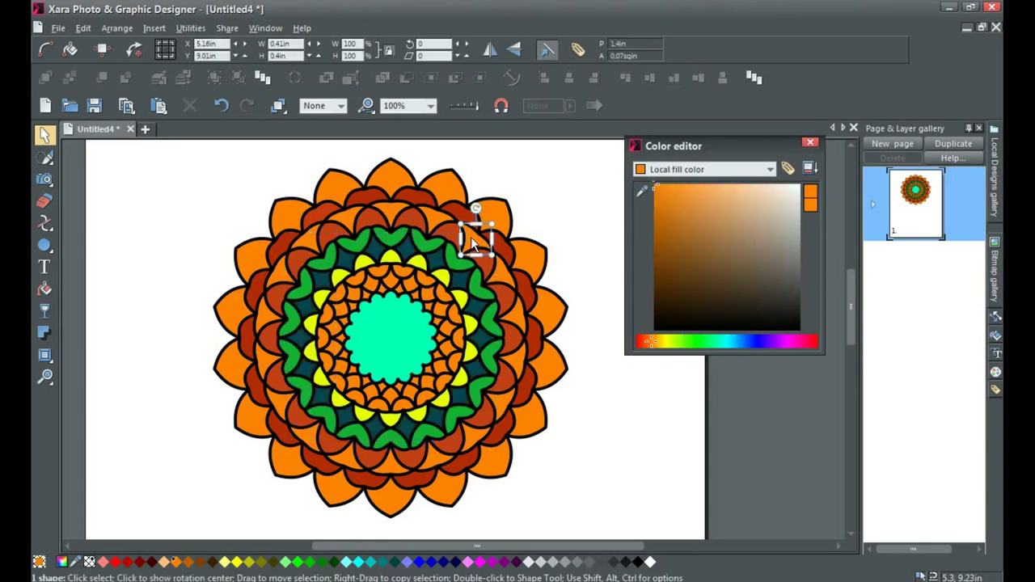
pyautogui.keyDown('shift'); pyautogui.click(424, 212); pyautogui.keyUp('shift')
pyautogui.keyDown('shift'); pyautogui.click(368, 212); pyautogui.keyUp('shift')
pyautogui.keyDown('shift'); pyautogui.click(299, 243); pyautogui.keyUp('shift')
pyautogui.keyDown('shift'); pyautogui.click(271, 343); pyautogui.keyUp('shift')
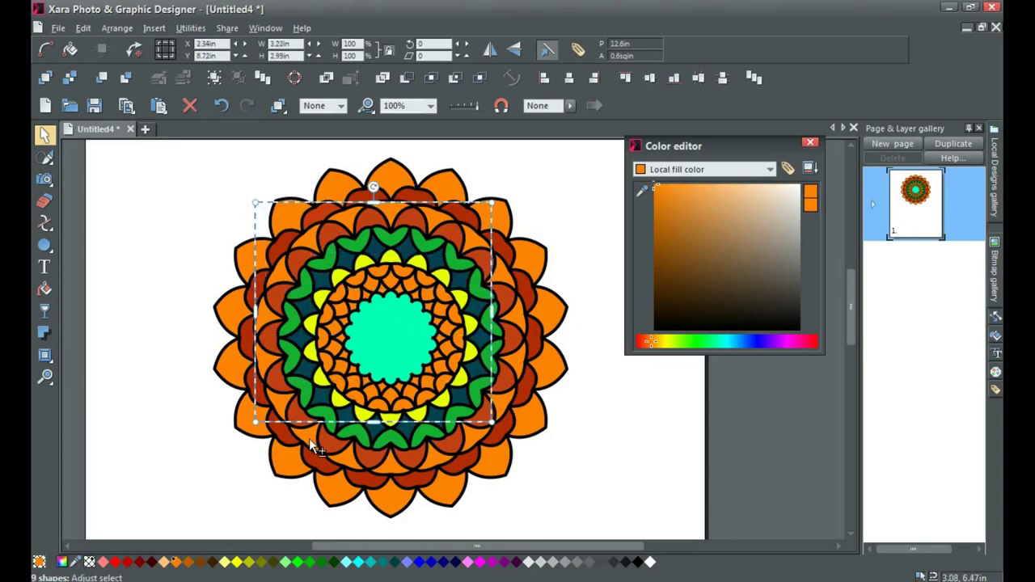
pyautogui.keyDown('shift'); pyautogui.click(309, 438); pyautogui.keyUp('shift')
pyautogui.keyDown('shift'); pyautogui.click(380, 467); pyautogui.keyUp('shift')
pyautogui.keyDown('shift'); pyautogui.click(473, 436); pyautogui.keyUp('shift')
pyautogui.keyDown('shift'); pyautogui.click(520, 358); pyautogui.keyUp('shift')
pyautogui.keyDown('shift'); pyautogui.click(501, 272); pyautogui.keyUp('shift')
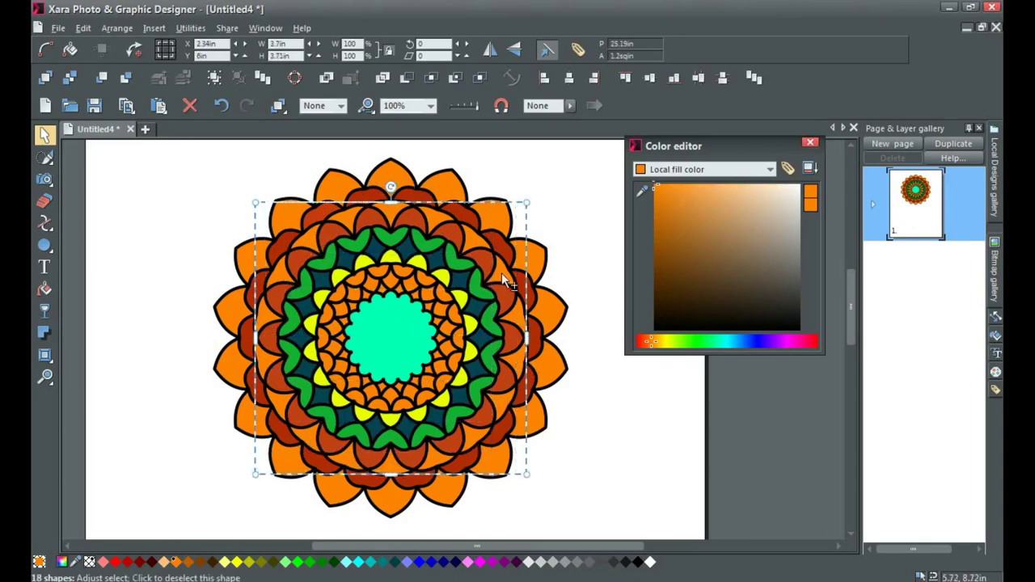
pyautogui.keyDown('shift'); pyautogui.click(441, 224); pyautogui.keyUp('shift')
# Step: Colour those petals tan and zoom in to 200%
pyautogui.click(663, 245)
pyautogui.keyDown('shift'); pyautogui.click(451, 233); pyautogui.keyUp('shift')
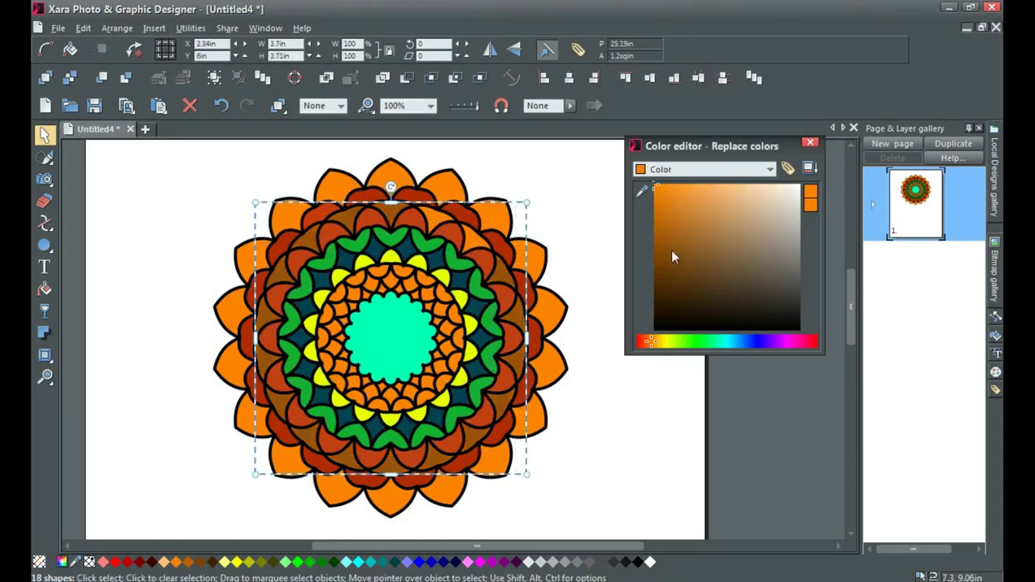
pyautogui.click(693, 199)
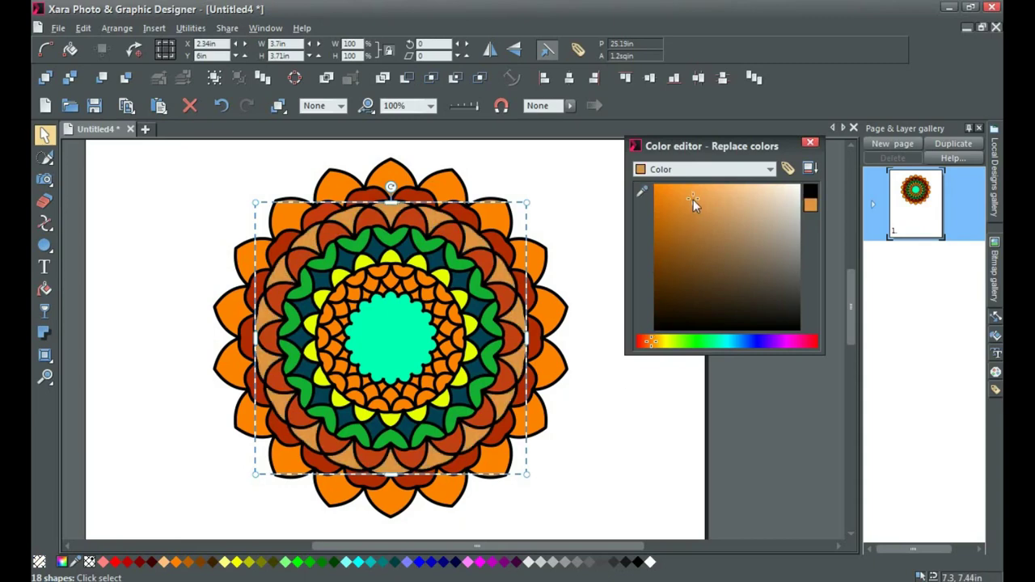
pyautogui.click(583, 409)
pyautogui.scroll(2, 408, 345)
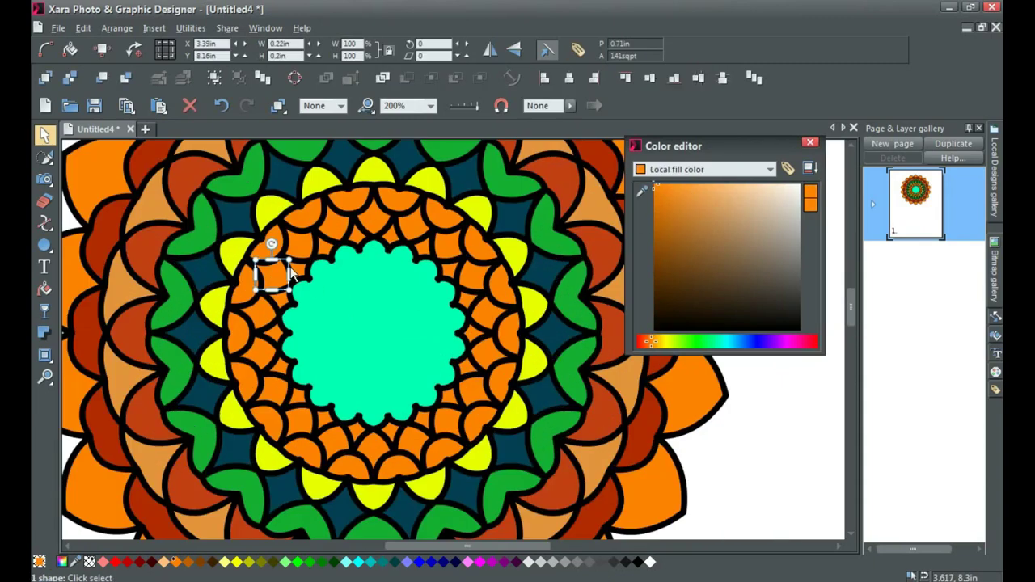
# Step: Select the small scales surrounding the cyan centre
pyautogui.moveTo(252, 193); pyautogui.dragTo(514, 377)
pyautogui.keyDown('shift'); pyautogui.click(475, 396); pyautogui.keyUp('shift')
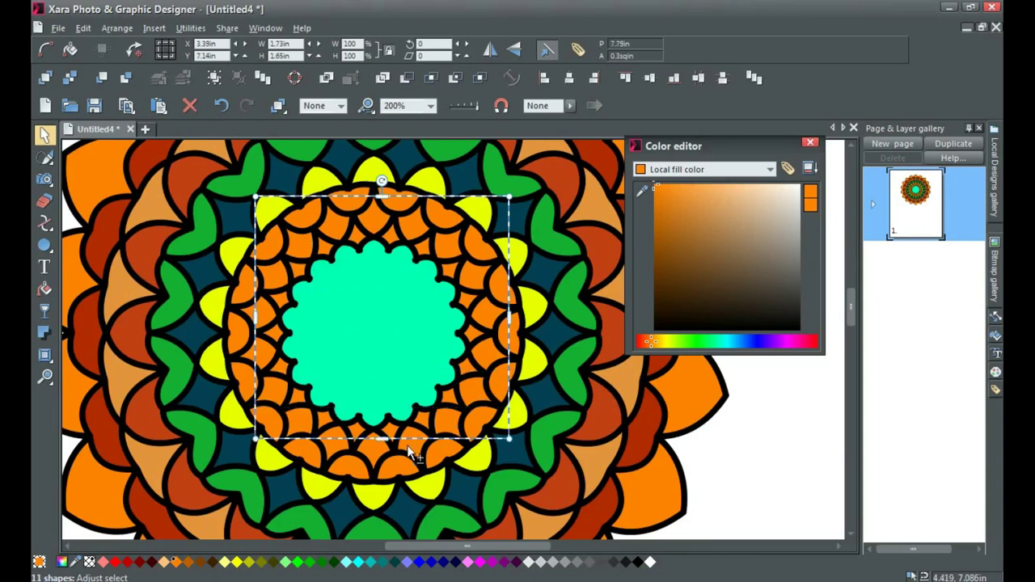
pyautogui.keyDown('shift'); pyautogui.click(267, 328); pyautogui.keyUp('shift')
pyautogui.click(728, 265)
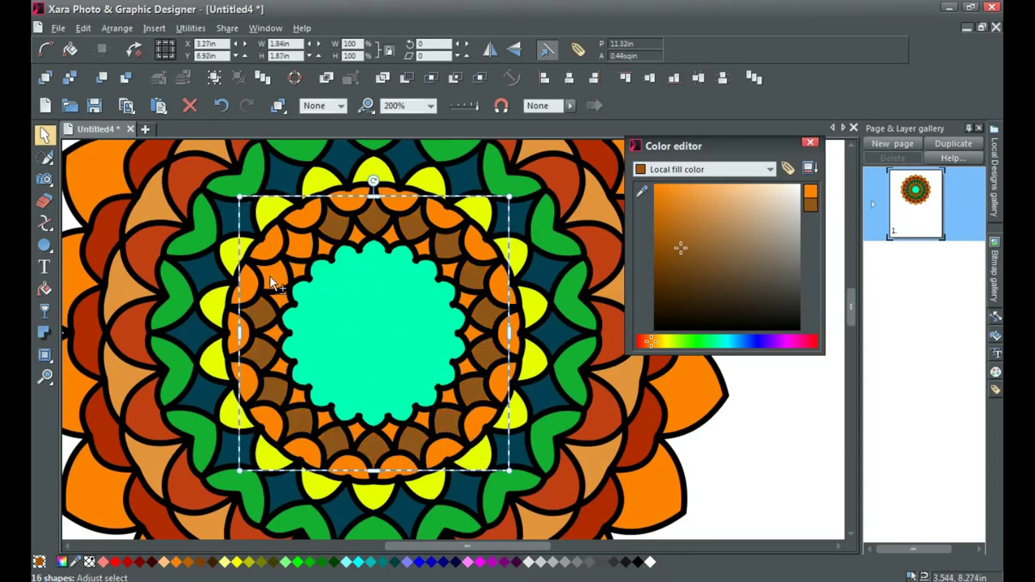
# Step: Fill the selected scales dark green in the Color editor
pyautogui.keyDown('shift'); pyautogui.click(284, 261); pyautogui.keyUp('shift')
pyautogui.moveTo(659, 293); pyautogui.dragTo(635, 299)
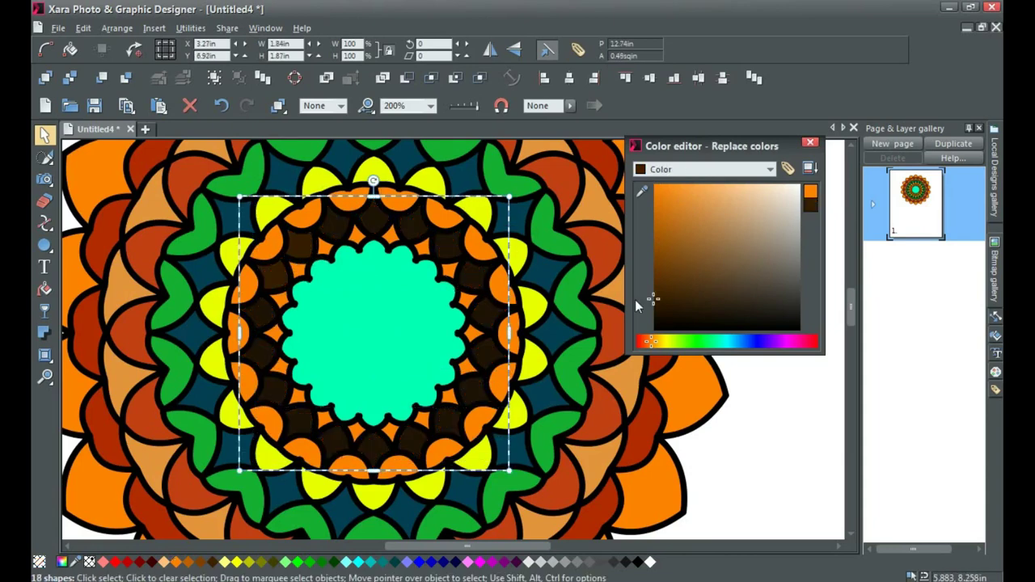
pyautogui.moveTo(729, 238); pyautogui.dragTo(680, 186)
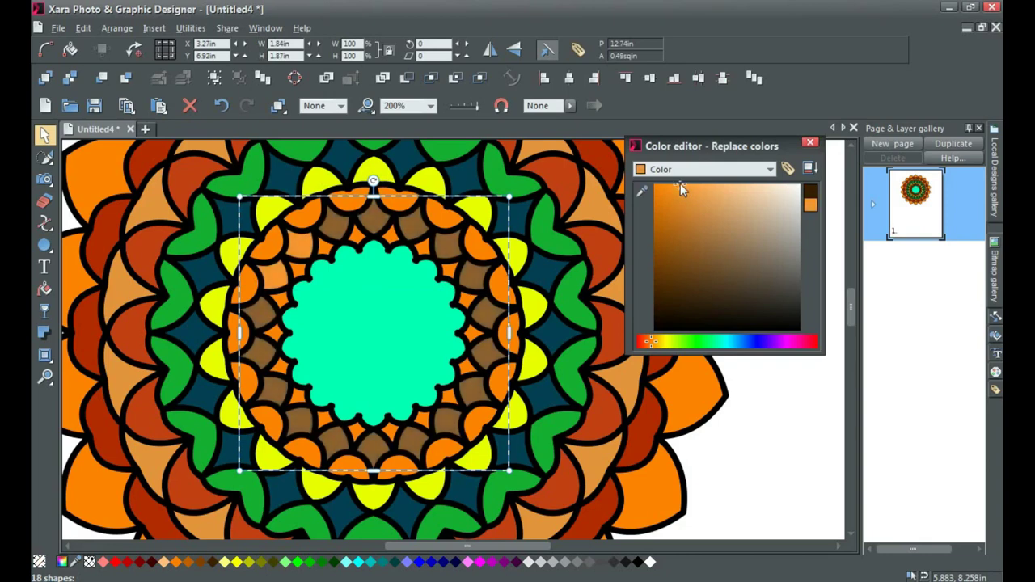
pyautogui.moveTo(675, 343)
pyautogui.mouseDown()
pyautogui.moveTo(724, 347)
pyautogui.moveTo(639, 352)
pyautogui.mouseUp()
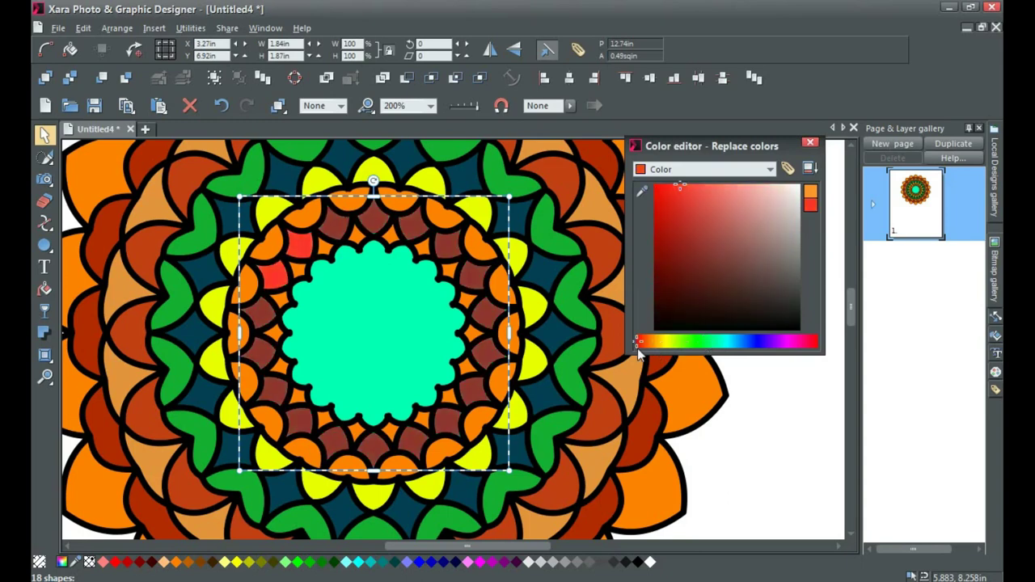
pyautogui.moveTo(665, 308); pyautogui.dragTo(652, 330)
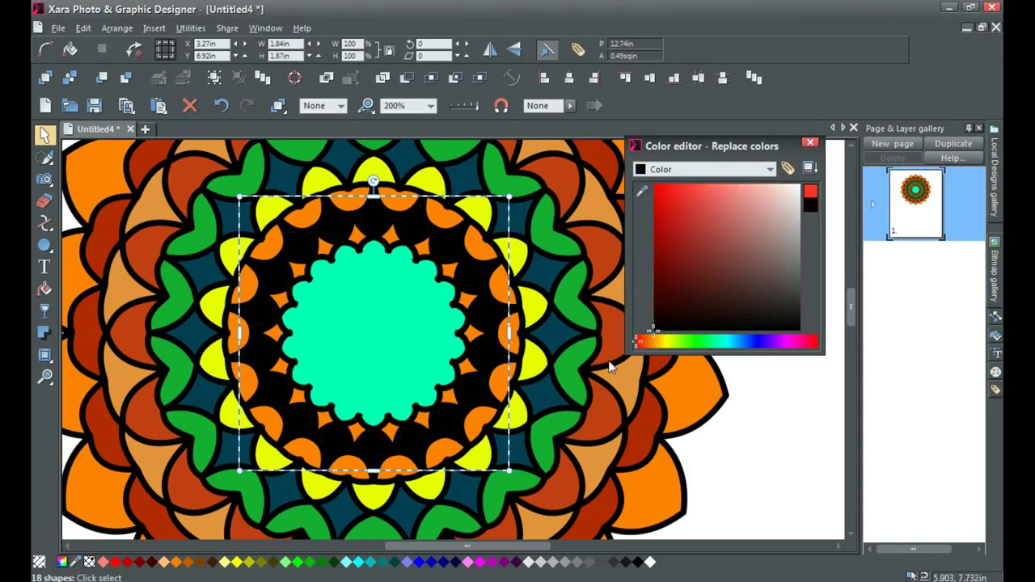
pyautogui.click(706, 343)
pyautogui.click(680, 261)
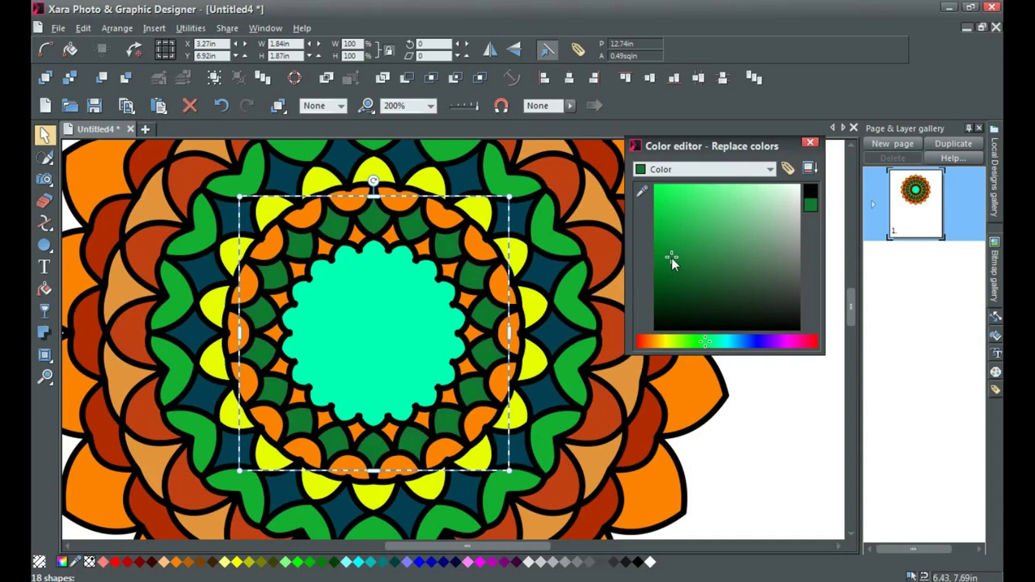
pyautogui.click(668, 246)
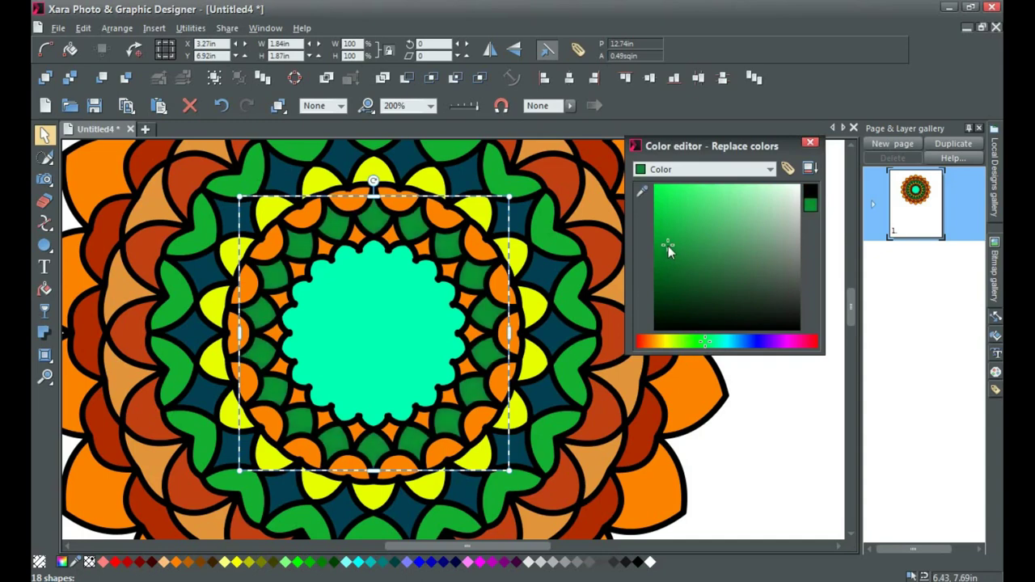
pyautogui.moveTo(668, 246); pyautogui.dragTo(659, 247)
pyautogui.click(781, 406)
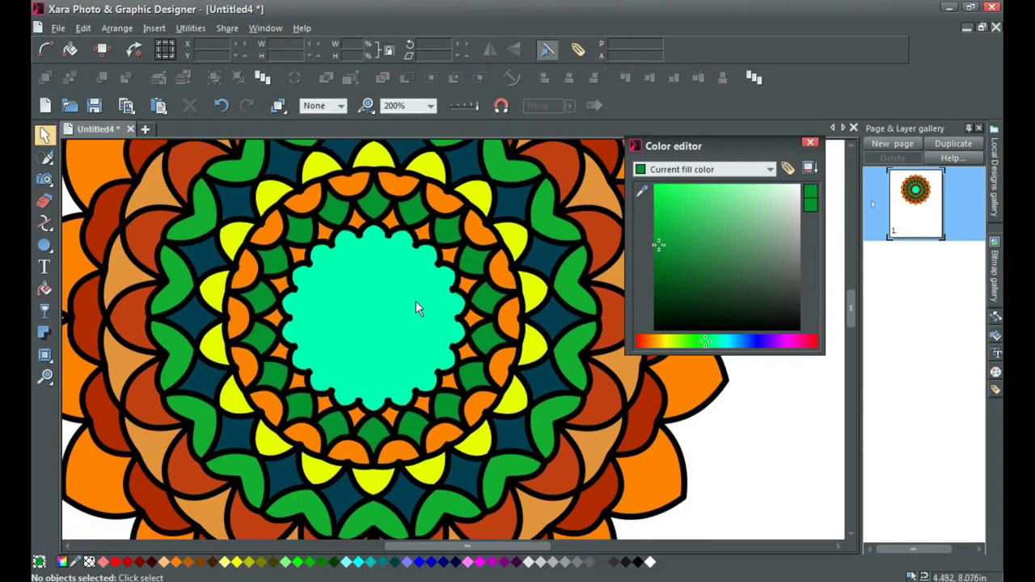
# Step: Zoom out to 80% and pan to centre the whole mandala
pyautogui.scroll(-3, 415, 301)
pyautogui.moveTo(415, 301)
pyautogui.mouseDown()
pyautogui.moveTo(370, 293)
pyautogui.moveTo(390, 303)
pyautogui.mouseUp()
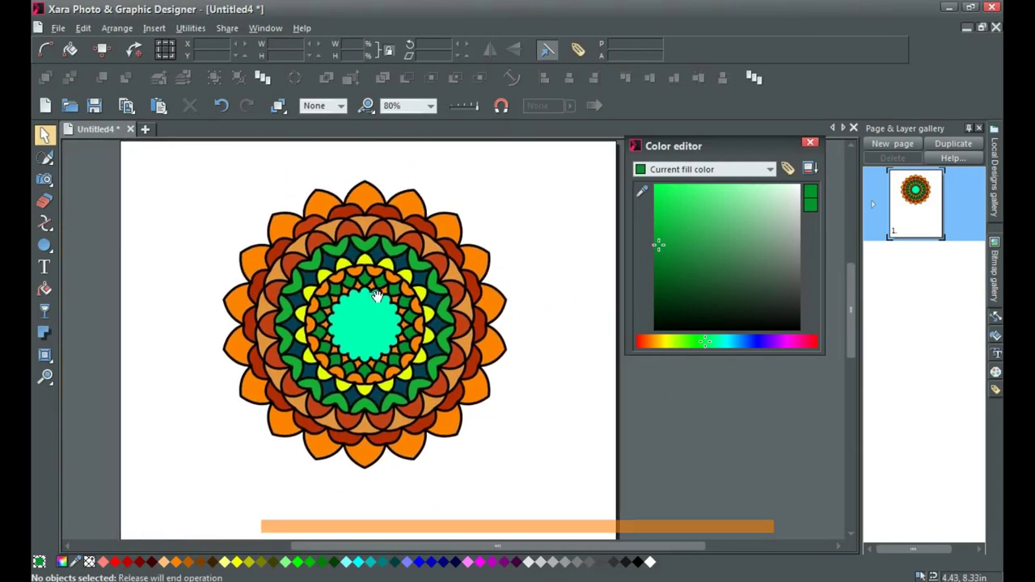